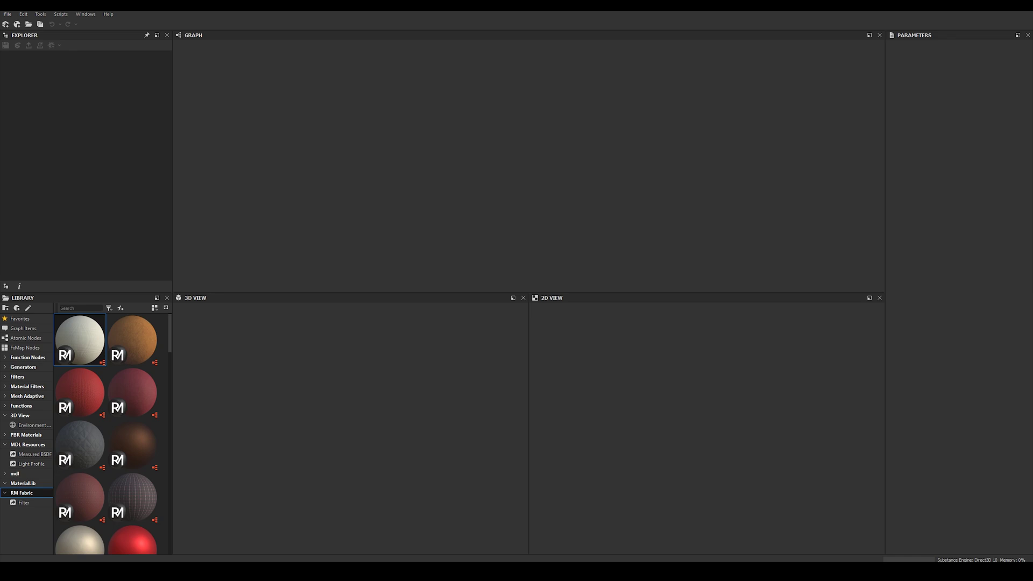
Switch to File Explorer's SubstanceDesigner folder with its 60 RM_Fabric .sbs items
key("alt+Tab")
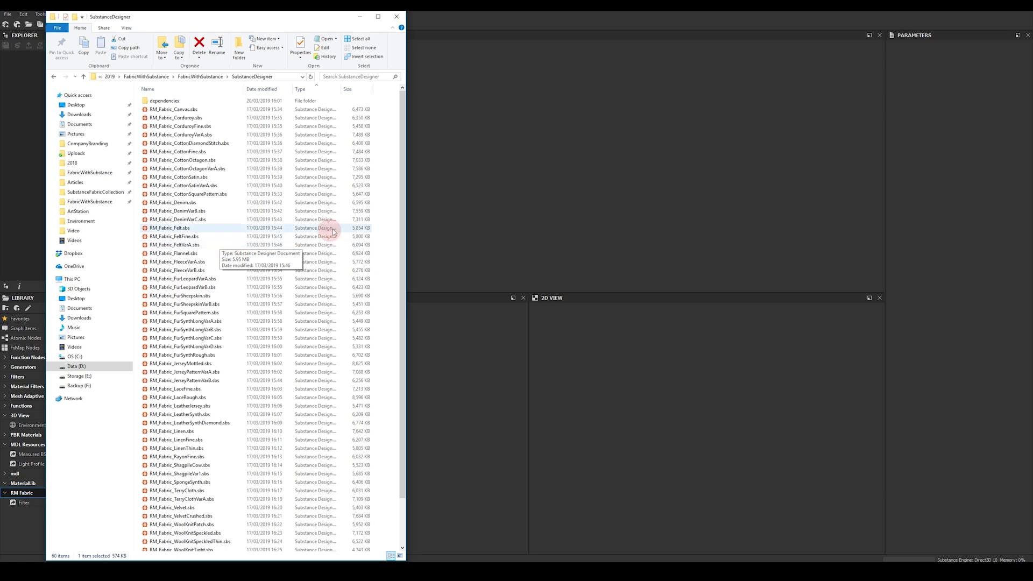
left_click(440, 201)
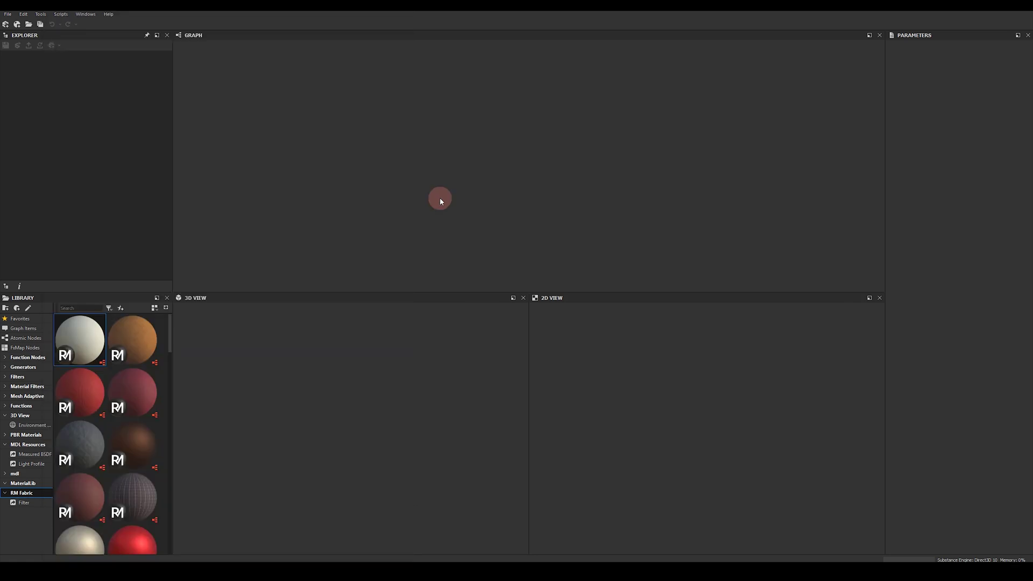
left_click(24, 14)
left_click(33, 44)
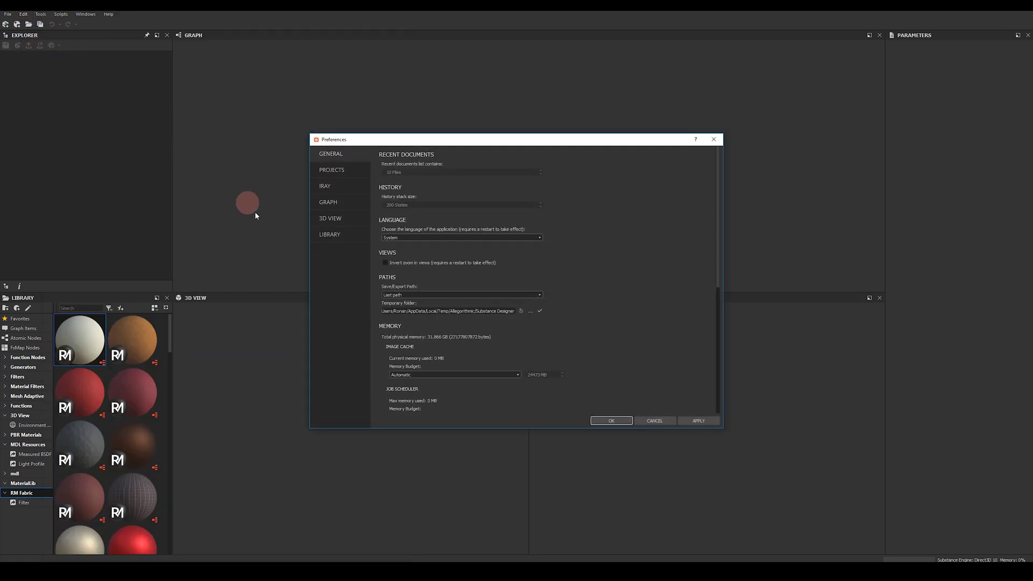
left_click(349, 172)
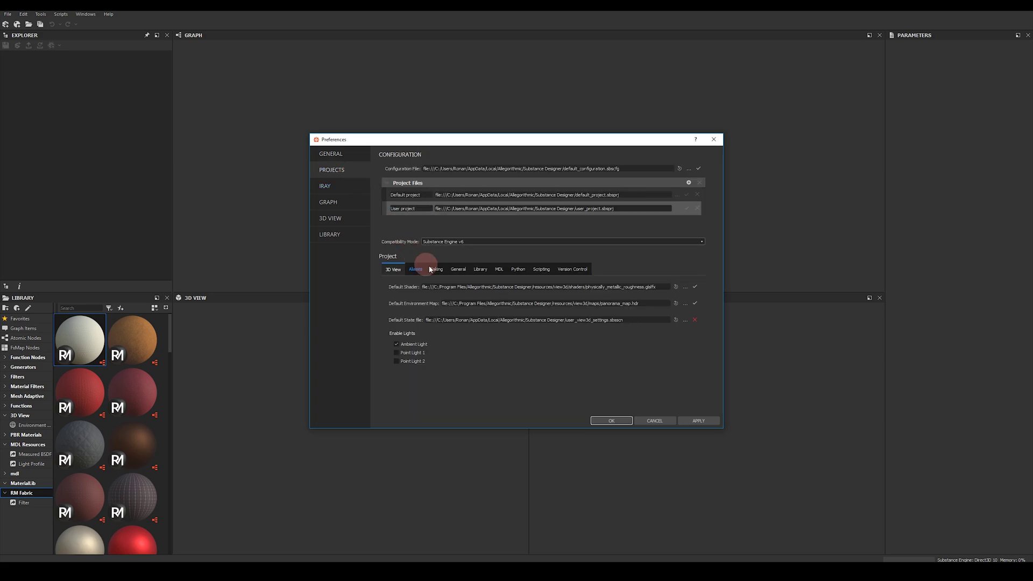
left_click(479, 270)
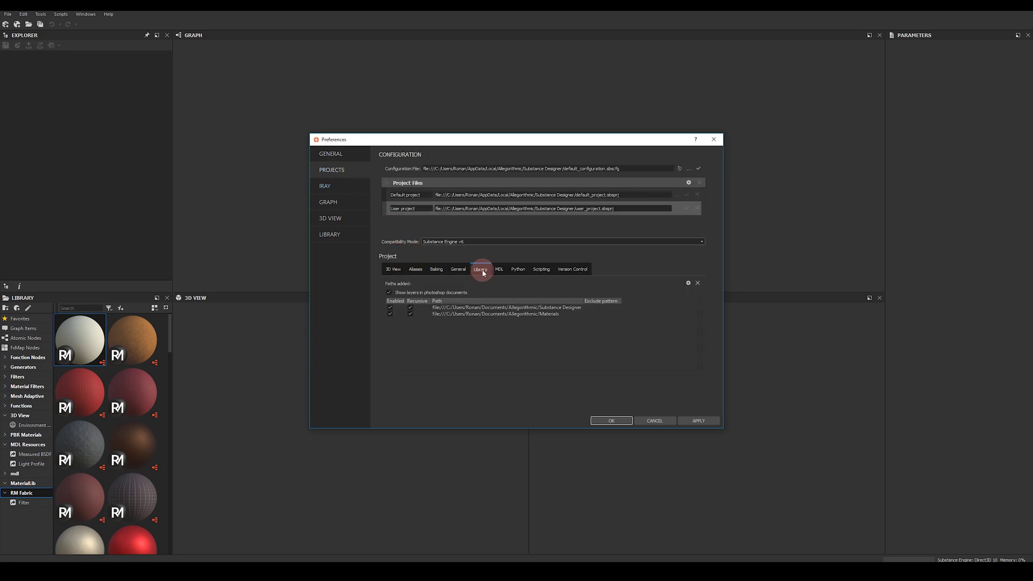
left_click_drag(467, 320, 550, 318)
left_click(688, 283)
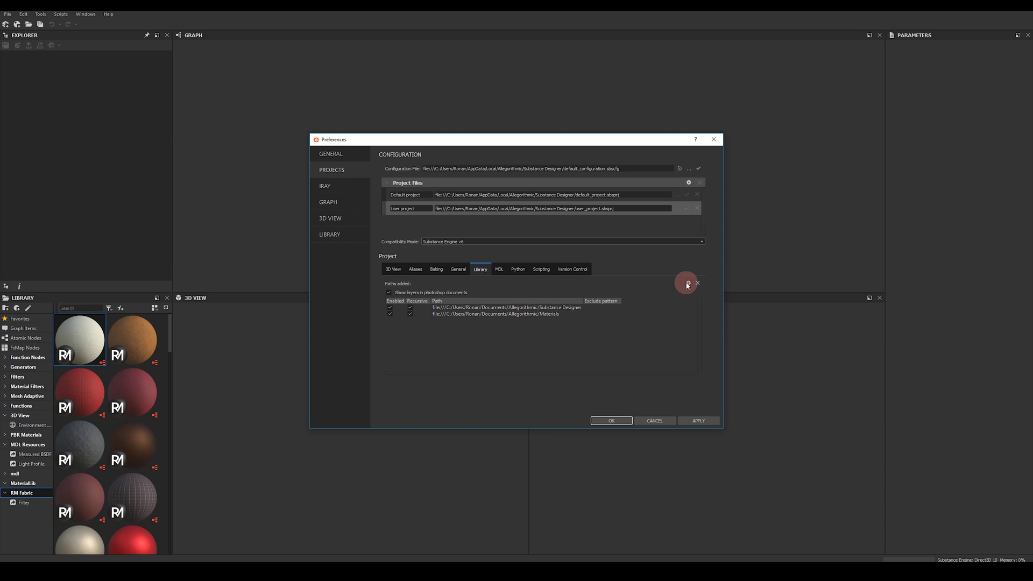
left_click(655, 420)
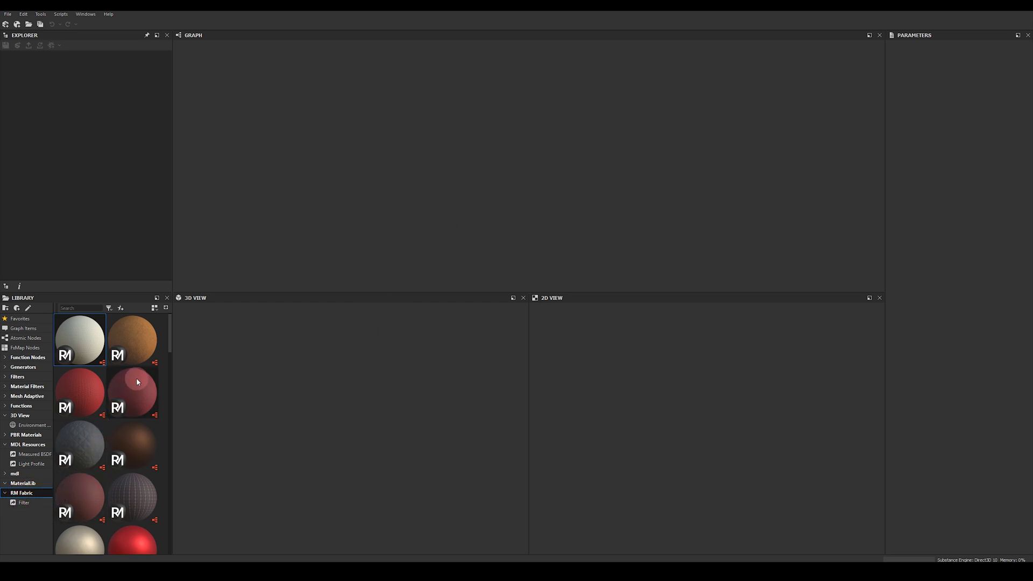
Widen the Library panel so the RM Fabric previews fill five columns
left_click(155, 362)
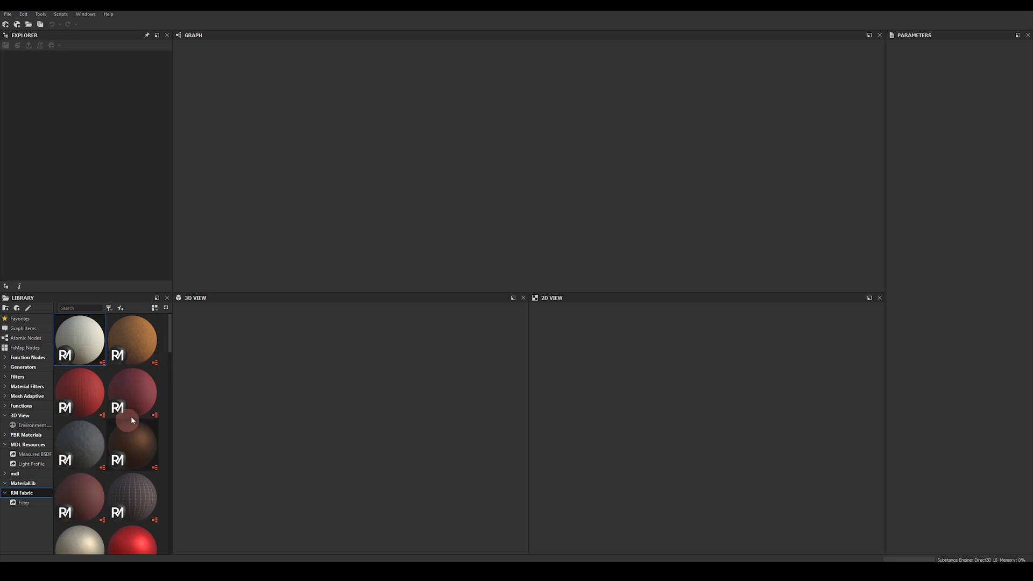
left_click_drag(171, 375, 332, 464)
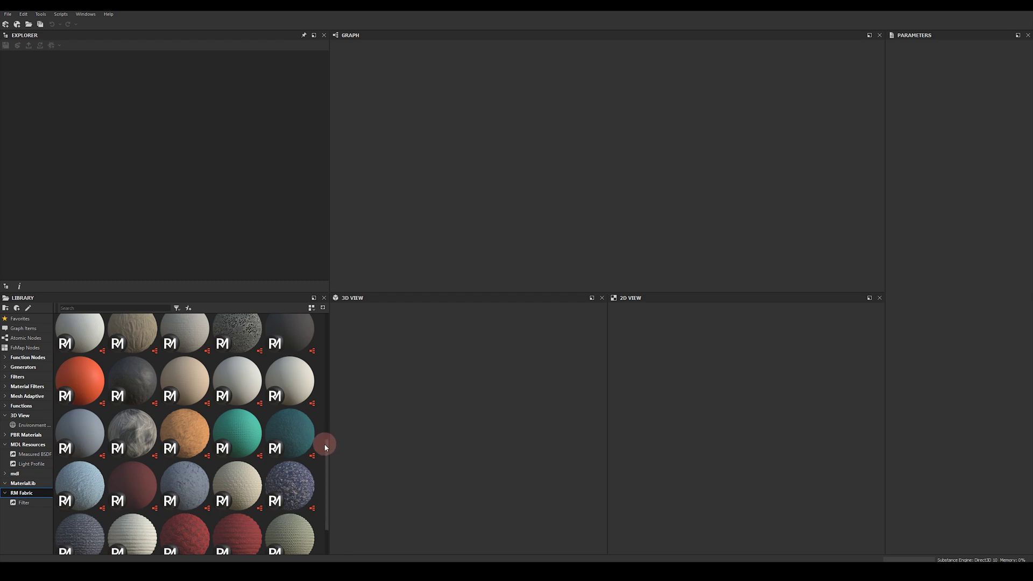
Create an empty New_Graph and drop RM_Fabric_CottonDiamondStitch from the library into it
left_click(5, 25)
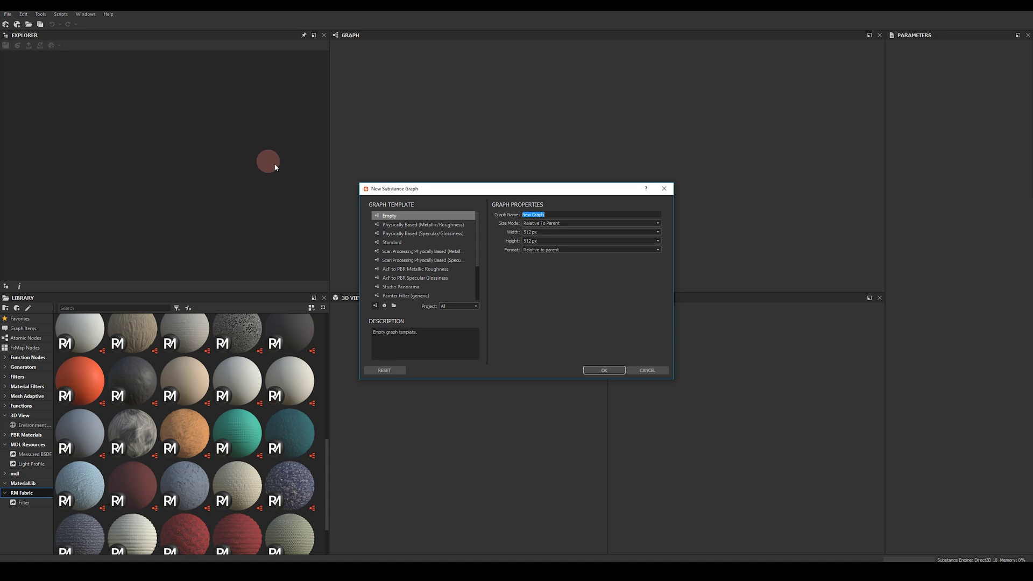
left_click(604, 370)
left_click_drag(328, 480, 417, 160)
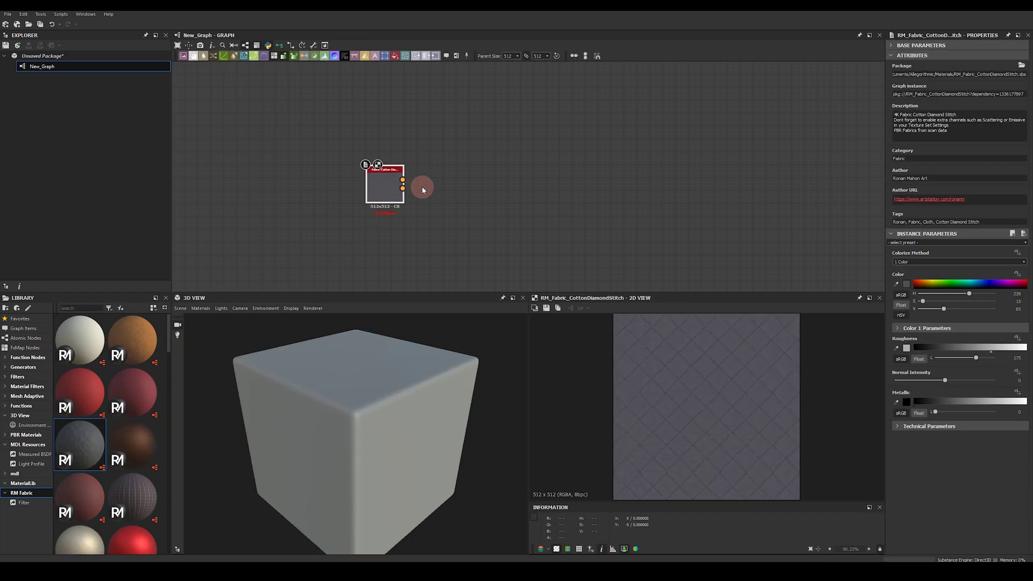
scroll(423, 189, "up", 3)
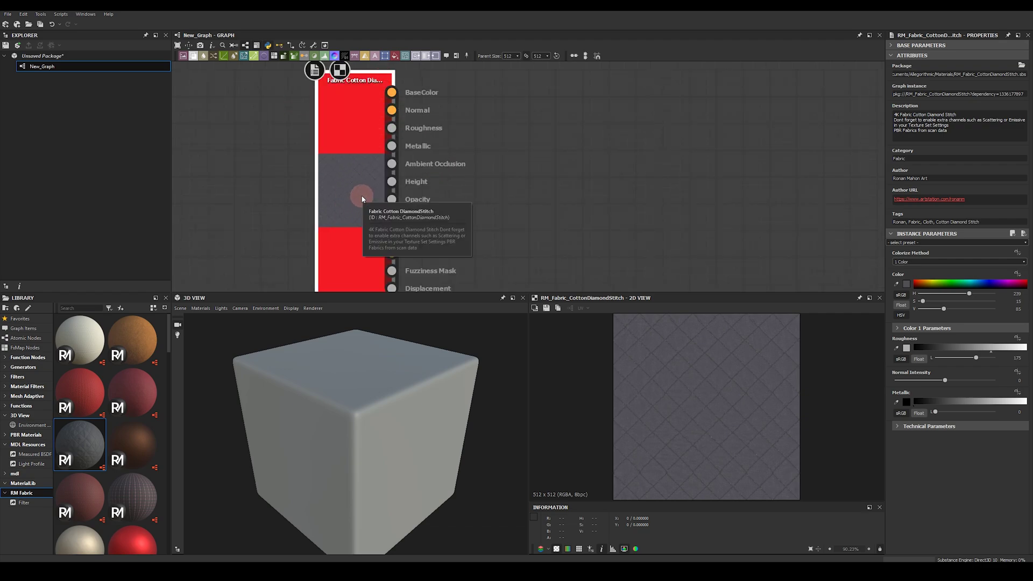
left_click(293, 247)
left_click(335, 115)
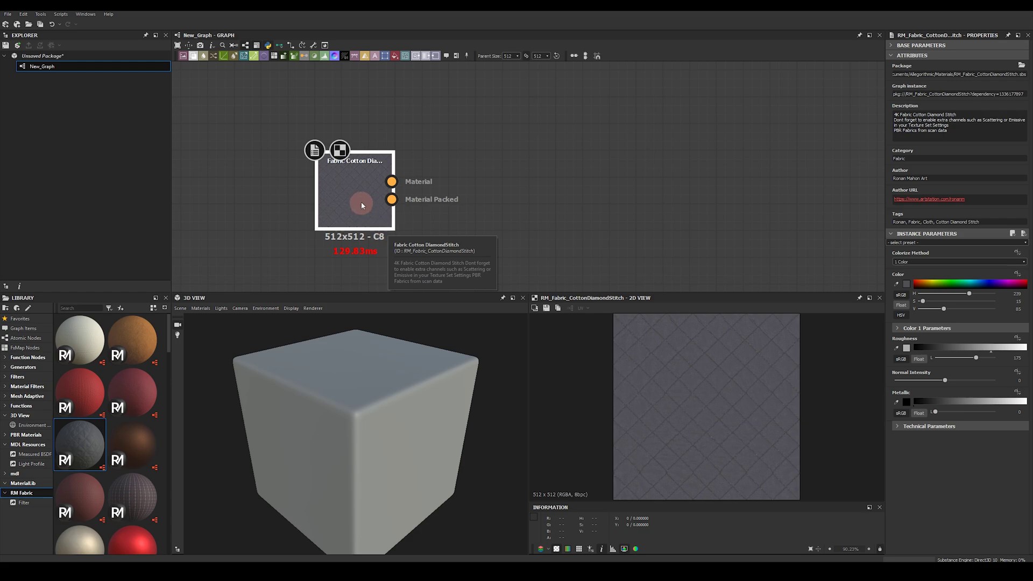
left_click(519, 168)
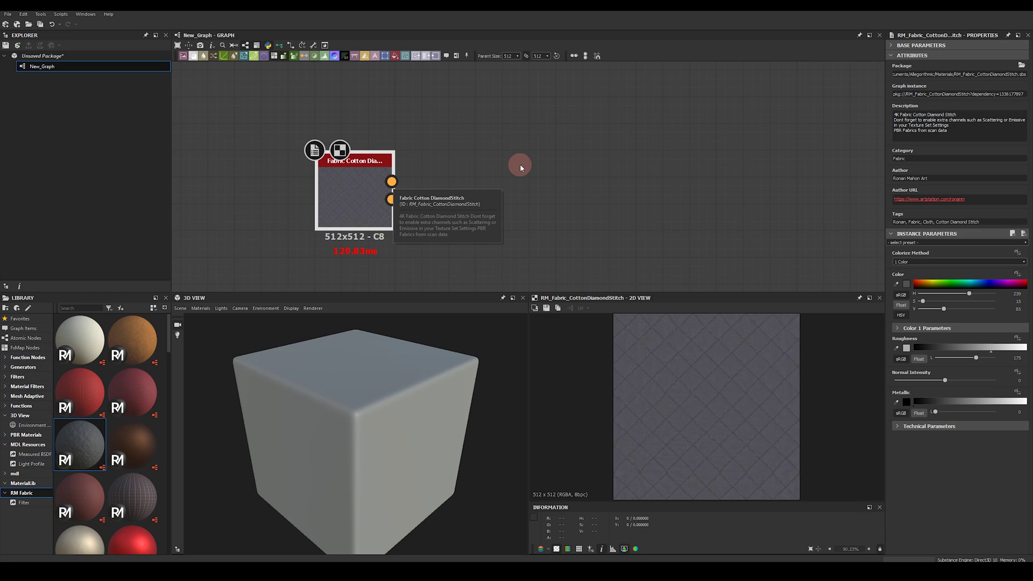
Create output nodes for the fabric node and show the graph outputs on the 3D cube
right_click(358, 191)
mouse_move(409, 284)
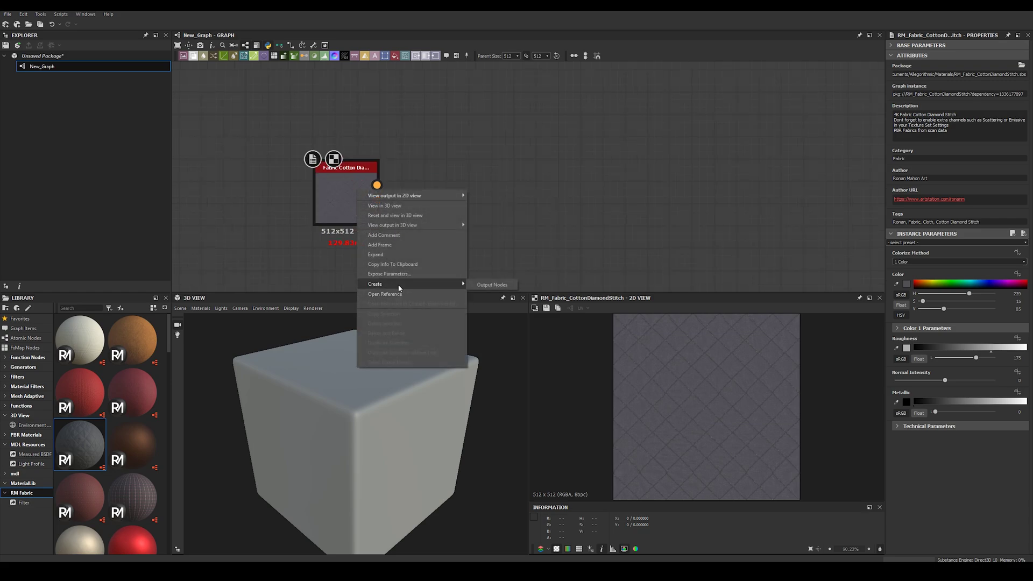
left_click(489, 284)
scroll(445, 251, "down", 5)
right_click(525, 192)
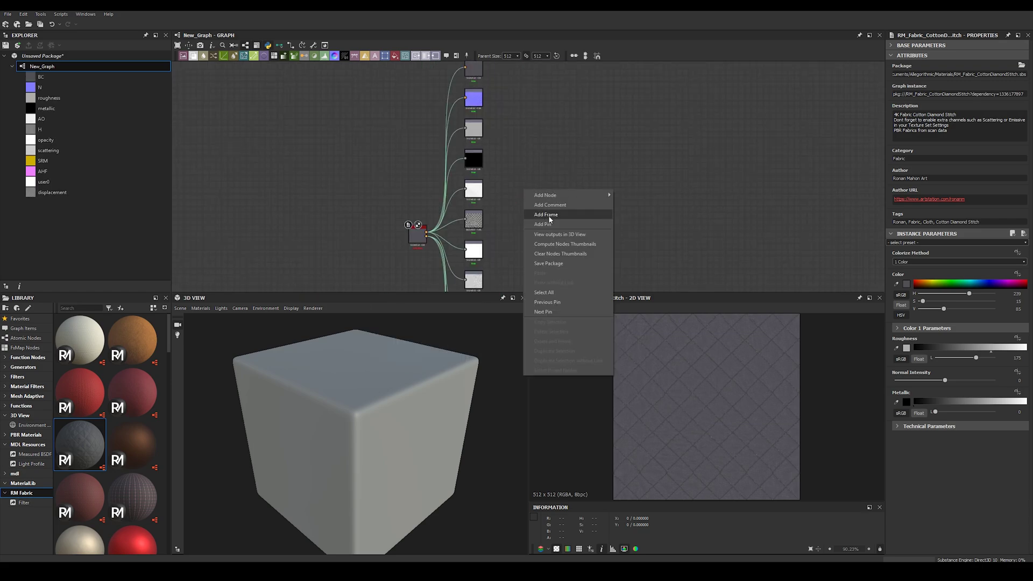
left_click(553, 232)
left_click(419, 415)
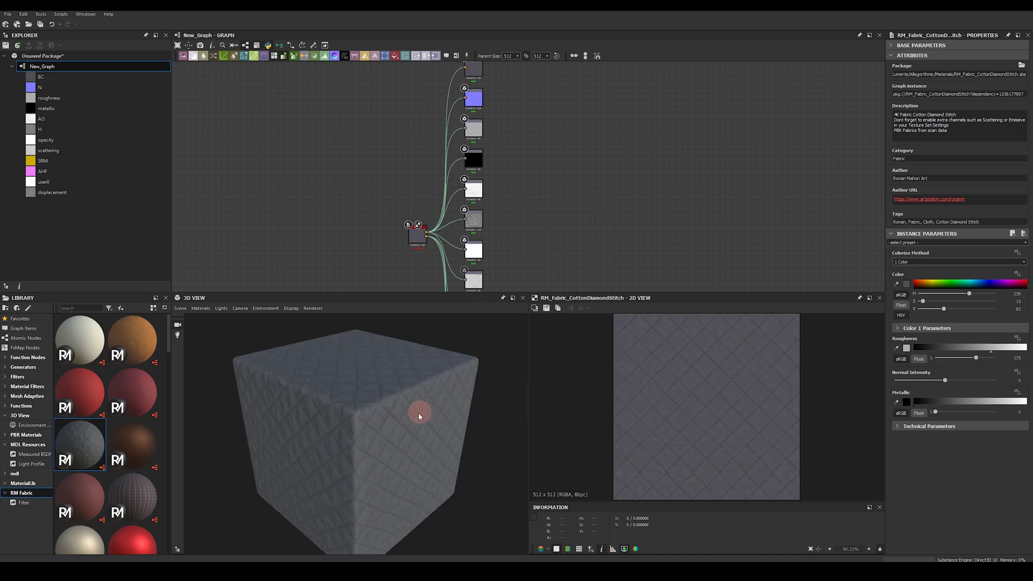
Try 4096 graph resolution while inspecting the texture, then settle on 2048
left_click(510, 55)
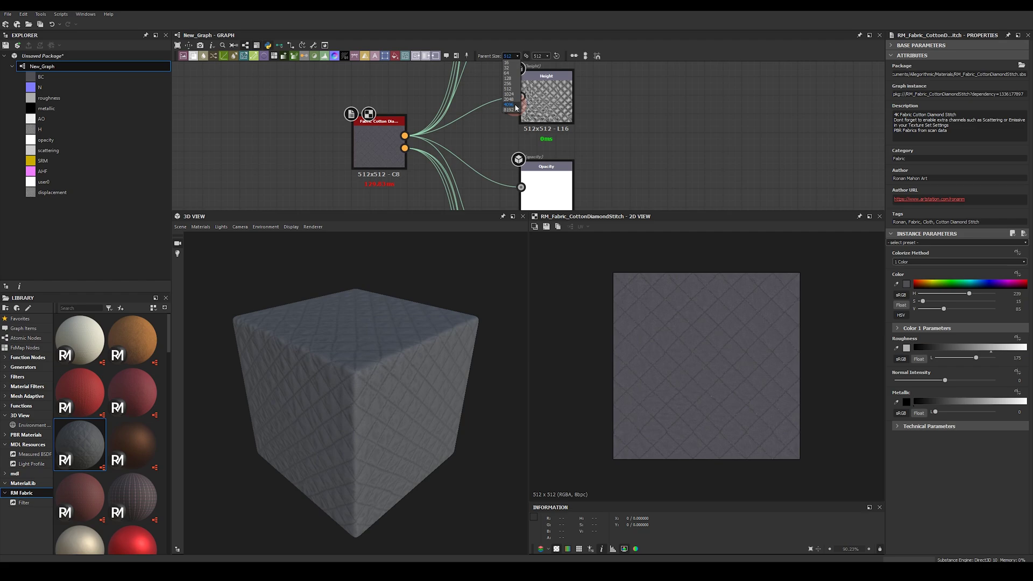
left_click(514, 105)
scroll(680, 351, "up", 4)
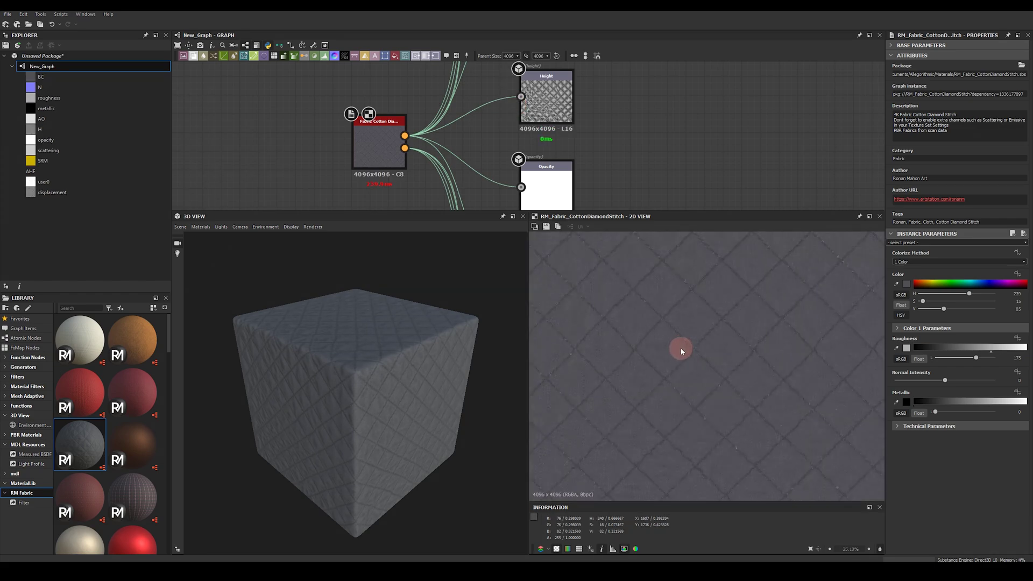
scroll(680, 351, "up", 5)
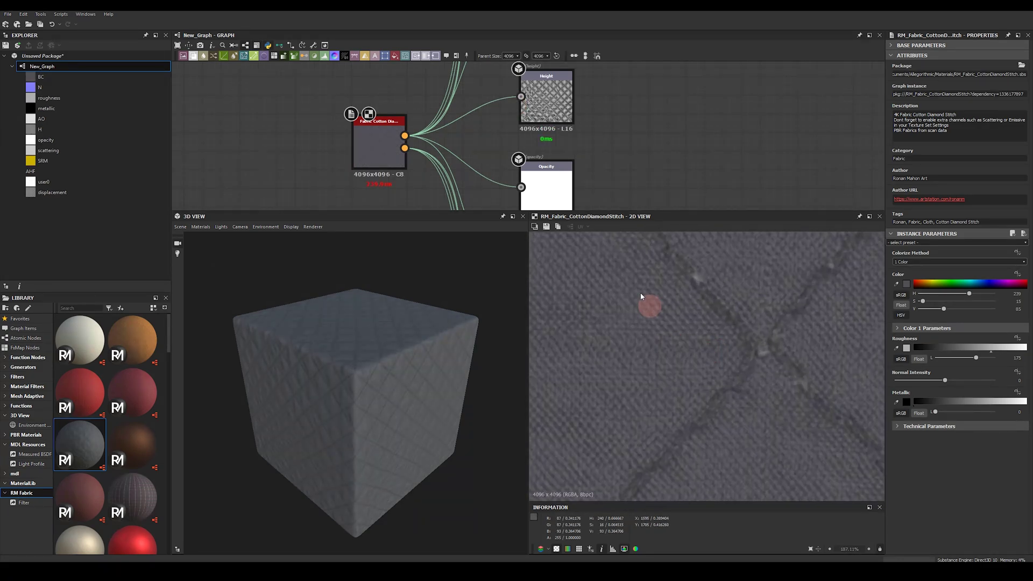
middle_click_drag(647, 302, 660, 250)
scroll(710, 343, "down", 5)
scroll(710, 328, "down", 5)
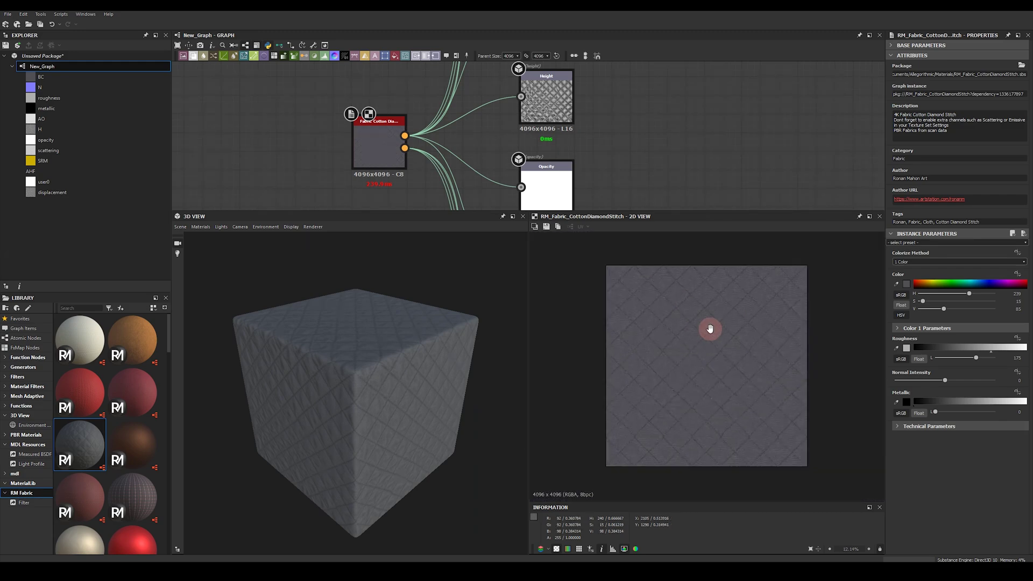
left_click(509, 55)
left_click(511, 102)
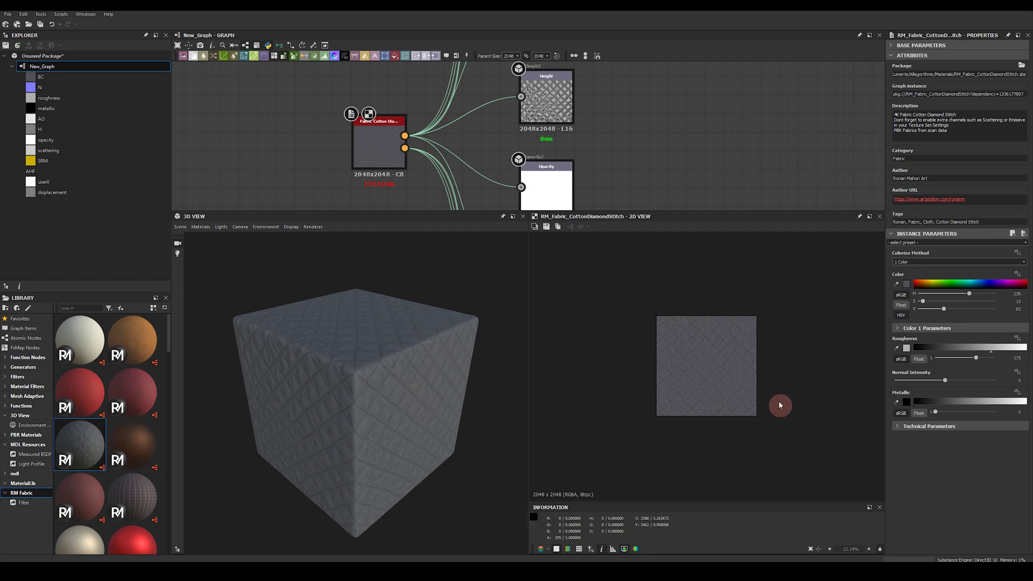
double_click(381, 150)
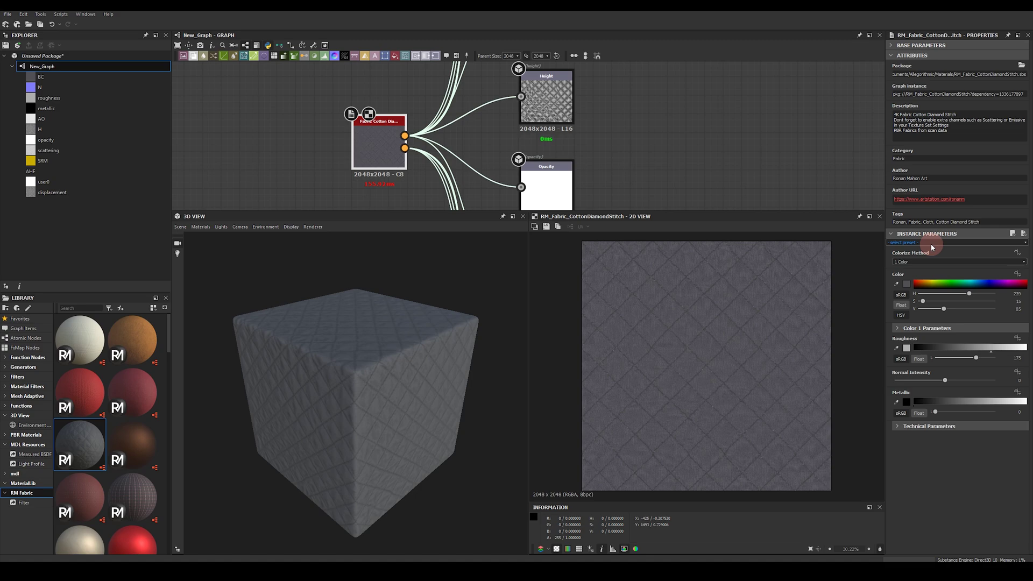
left_click(1002, 246)
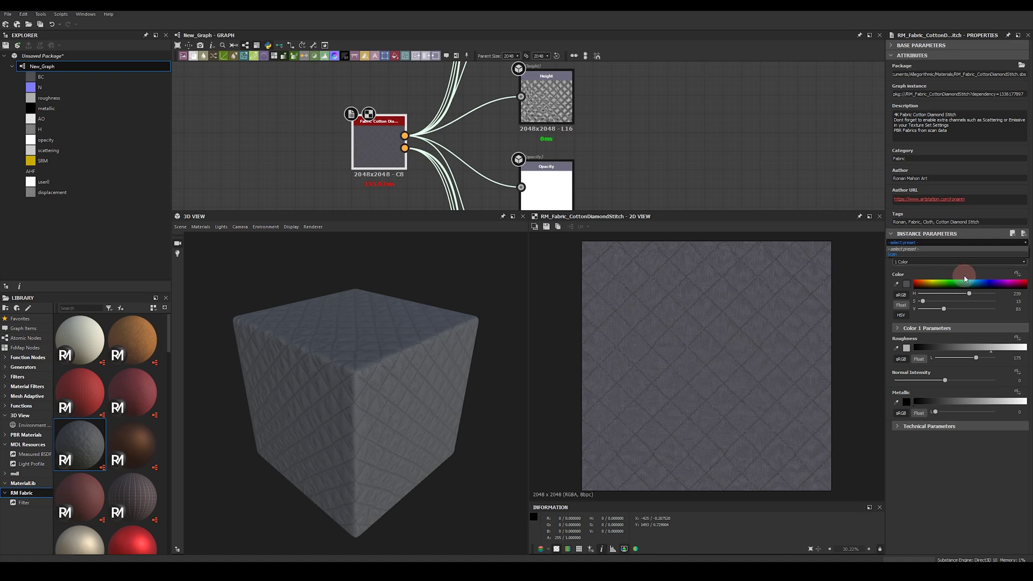
left_click(985, 248)
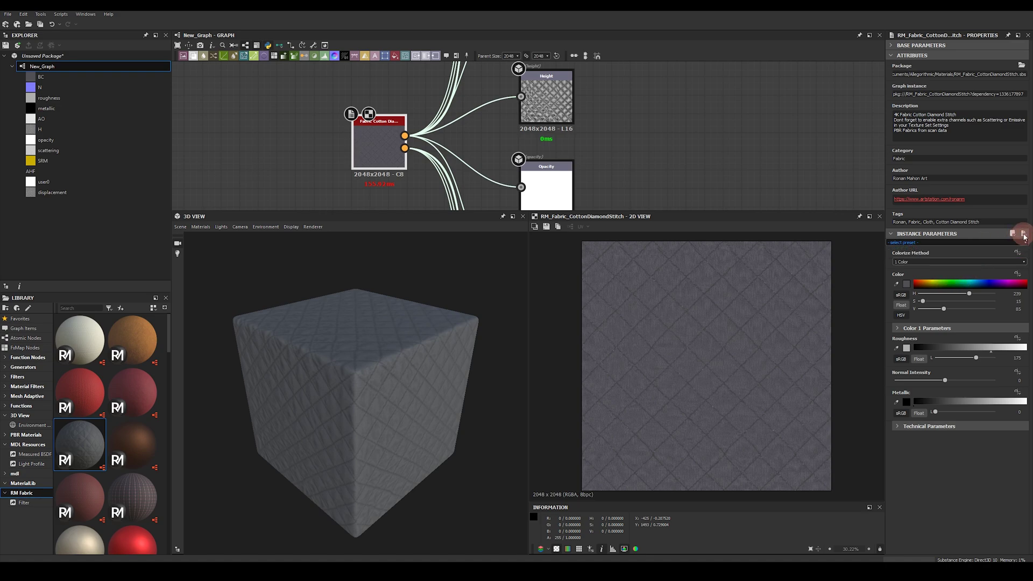
left_click(1024, 234)
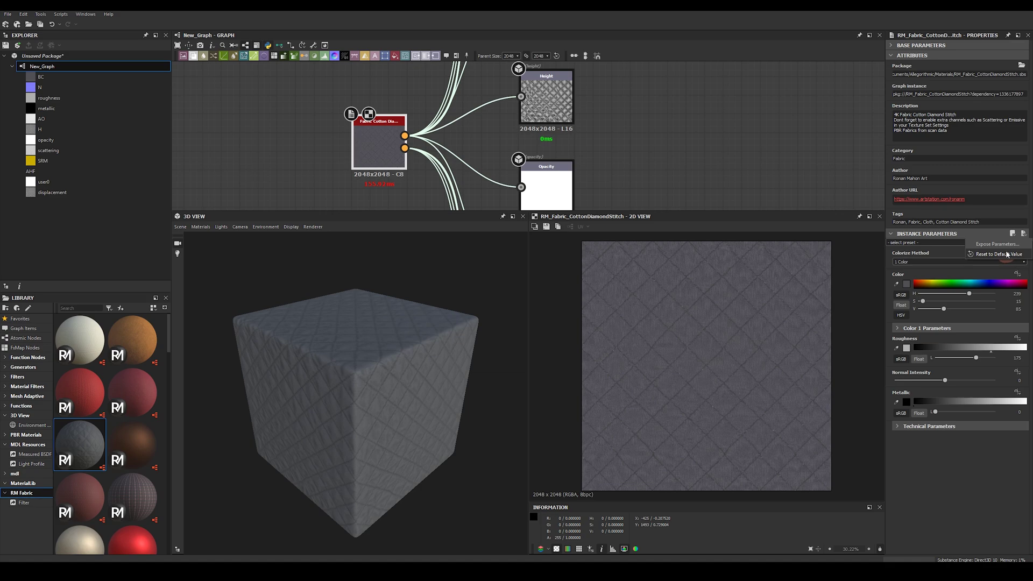
left_click(971, 427)
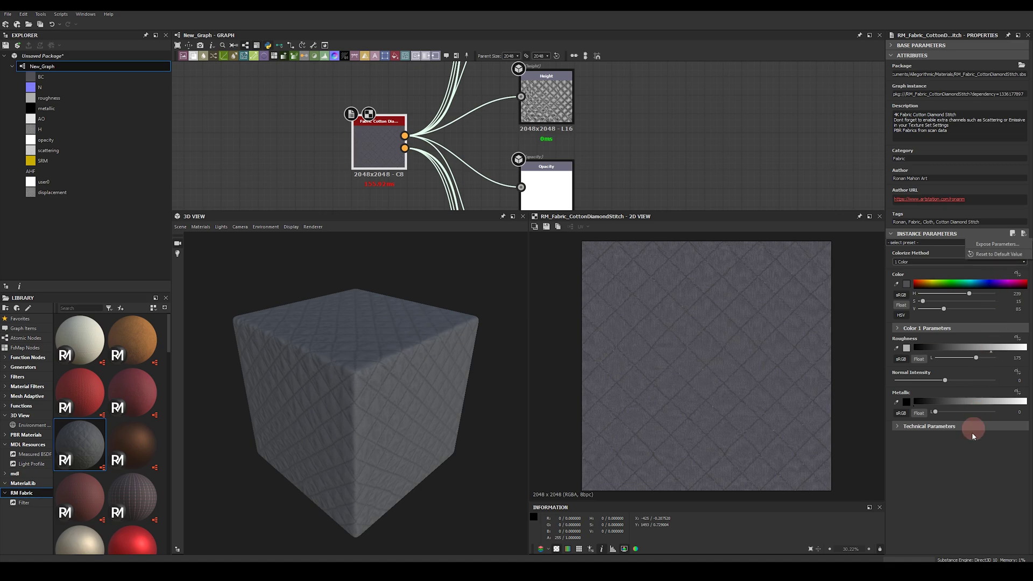
Keep 1 Color colorizing and shift the fabric hue from orange through teal to blue (H 213)
left_click(902, 258)
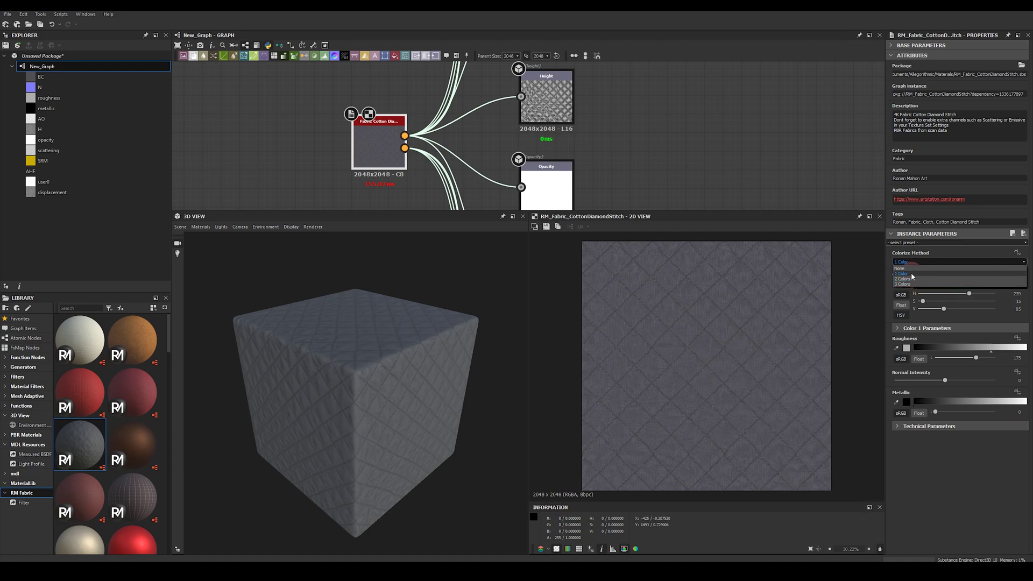
left_click(935, 274)
left_click(935, 280)
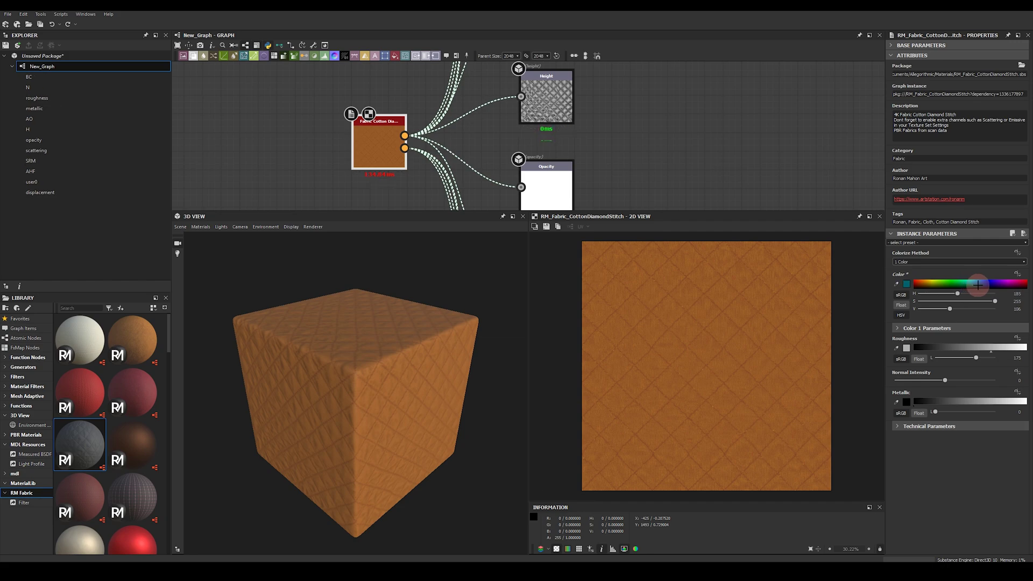
left_click(998, 285)
left_click(1003, 286)
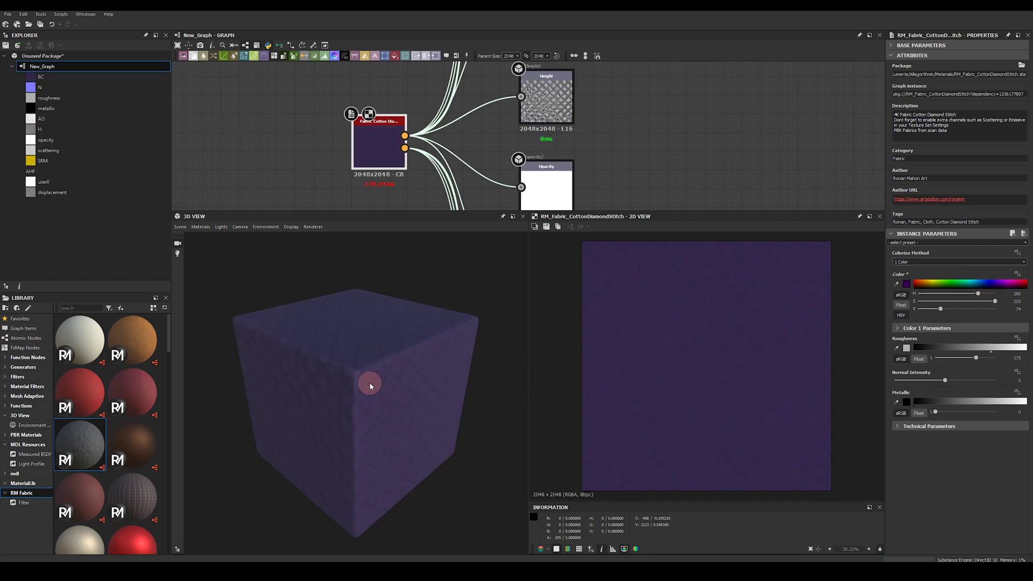
left_click(982, 284)
scroll(371, 396, "up", 5)
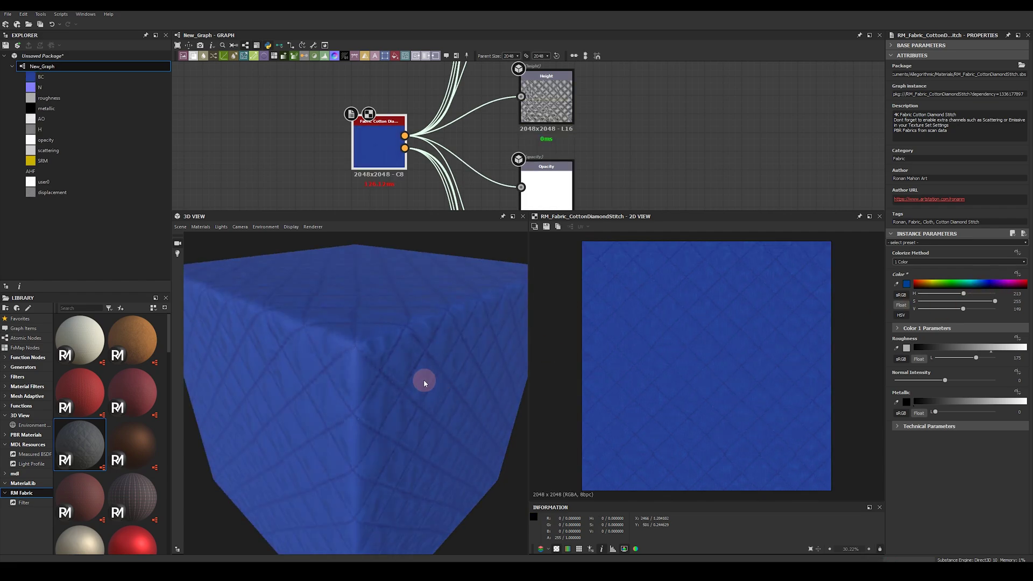
left_click_drag(369, 399, 341, 397)
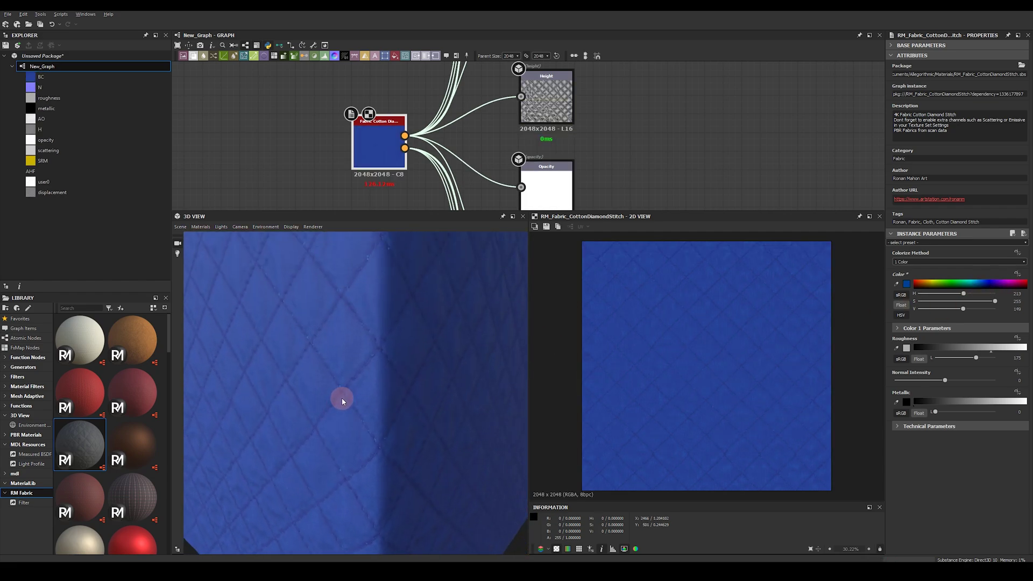
Expand Color 1 Parameters, set Hue Variation to 185.41 and Luma Variation to 0.18
left_click(898, 329)
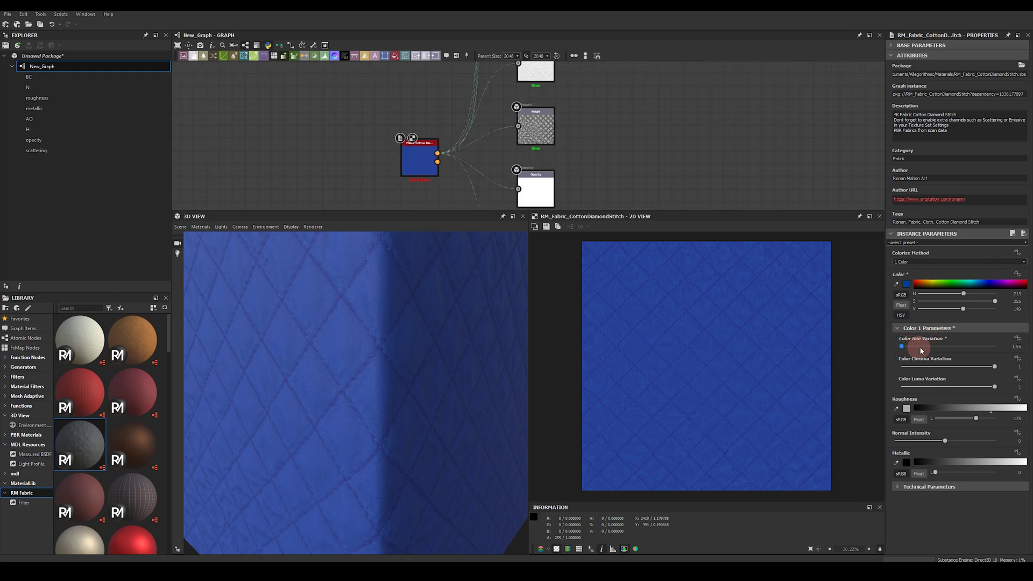
left_click_drag(907, 347, 949, 348)
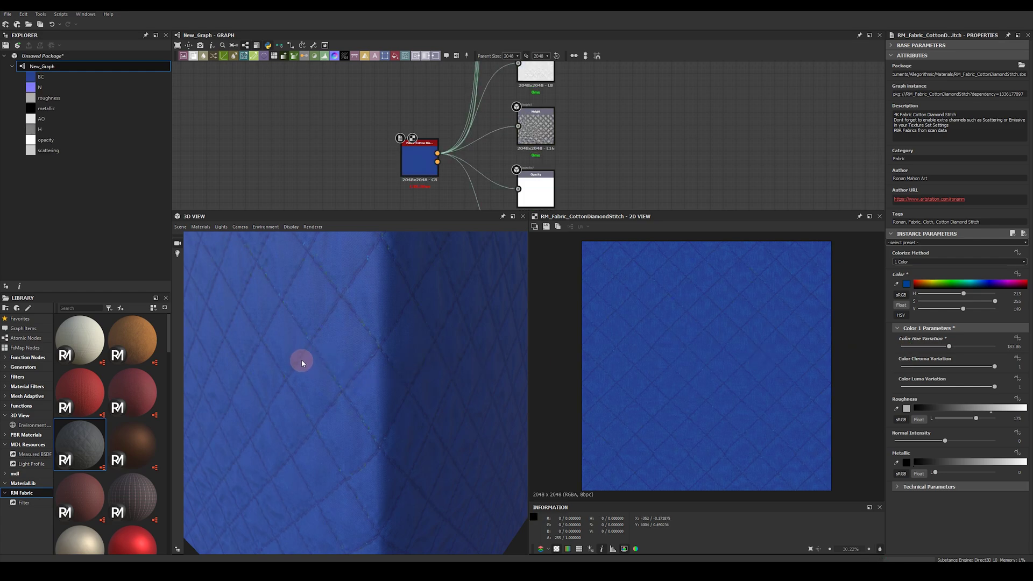
scroll(328, 349, "up", 2)
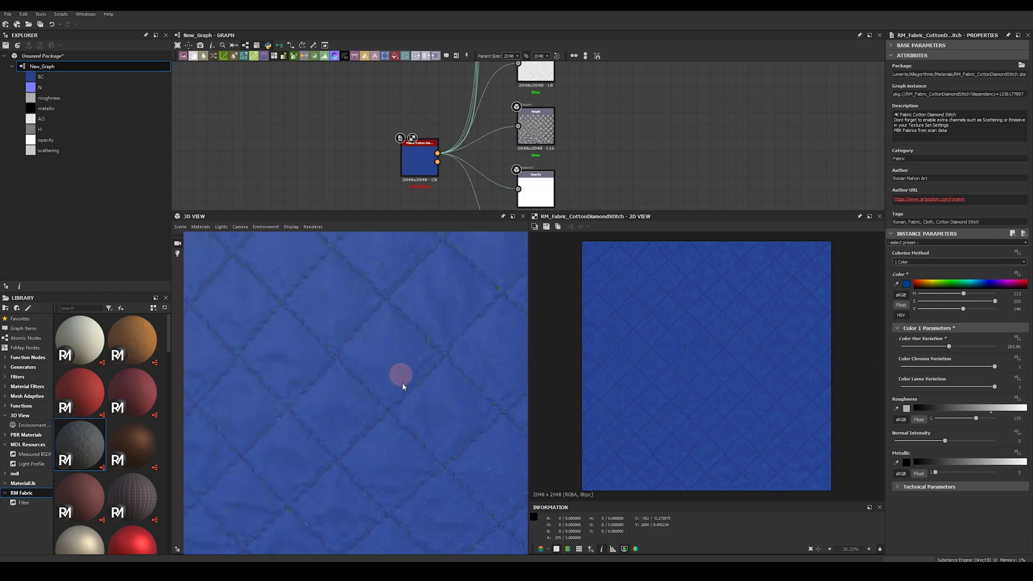
mouse_move(418, 376)
left_mouse_down()
mouse_move(358, 415)
mouse_move(392, 415)
mouse_move(334, 413)
mouse_move(369, 407)
left_mouse_up()
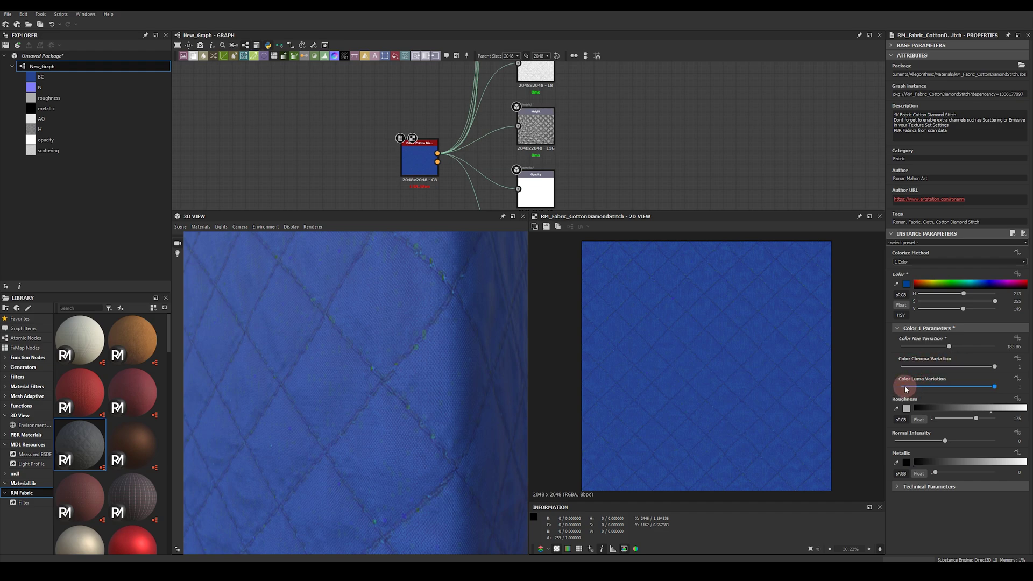
mouse_move(905, 388)
left_mouse_down()
mouse_move(935, 389)
mouse_move(921, 386)
left_mouse_up()
left_click_drag(389, 427, 418, 411)
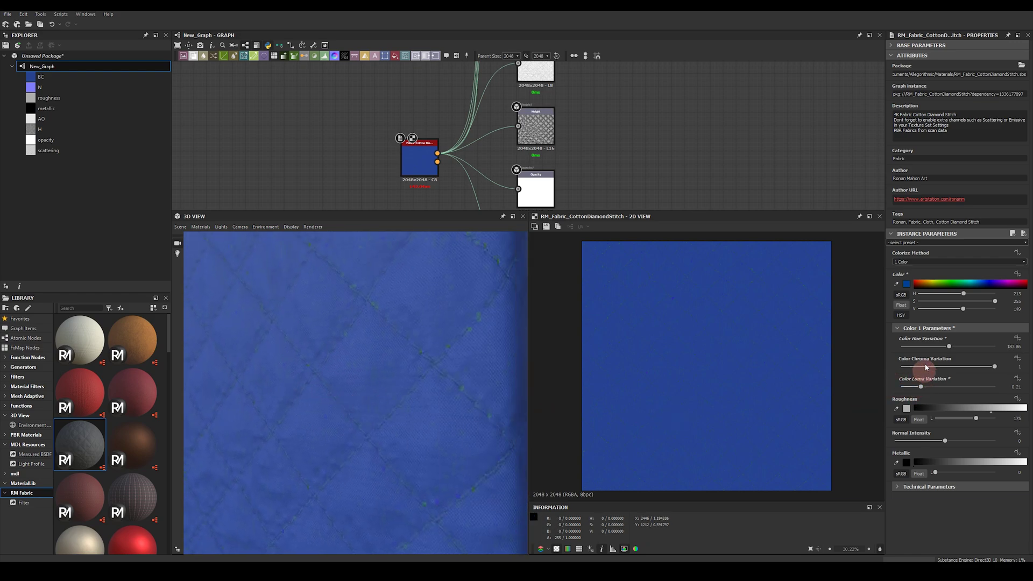
left_click_drag(920, 387, 901, 388)
mouse_move(329, 418)
left_mouse_down()
mouse_move(376, 406)
mouse_move(371, 420)
mouse_move(323, 419)
mouse_move(334, 417)
left_mouse_up()
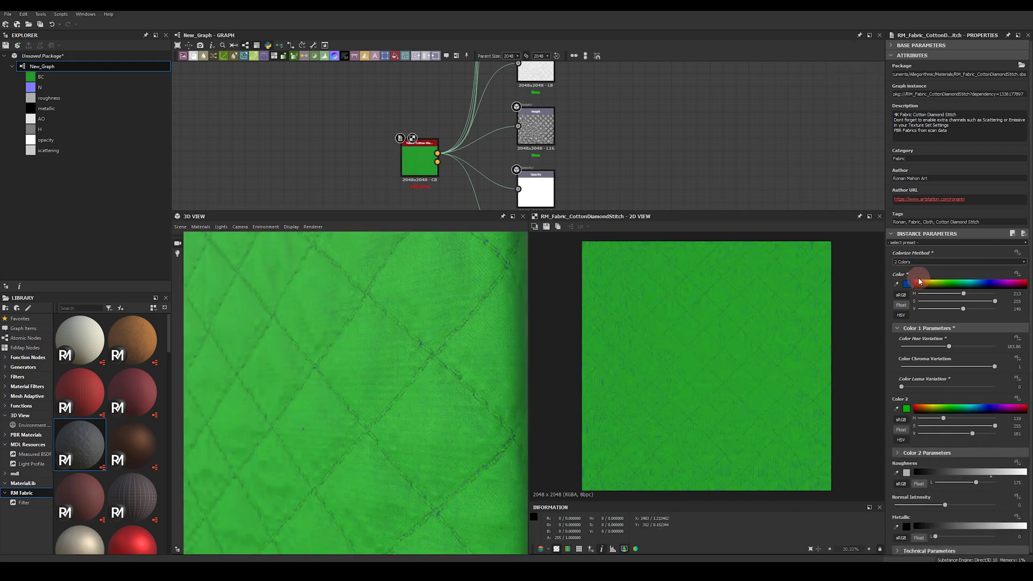
Give the fabric's second colour an orange hue
left_click(918, 276)
left_click(897, 410)
mouse_move(908, 412)
left_mouse_down()
mouse_move(1005, 409)
mouse_move(924, 409)
left_mouse_up()
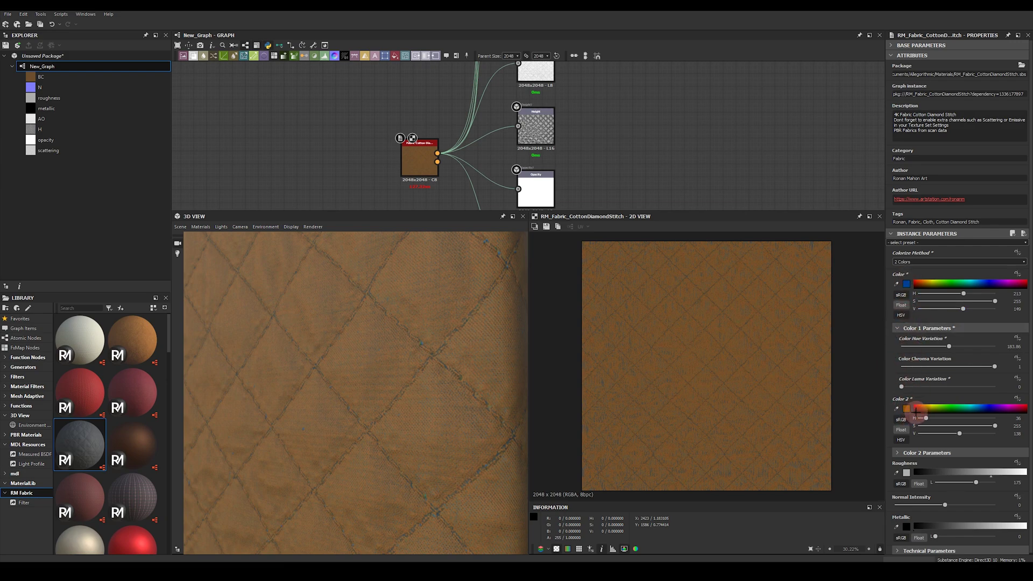
Set the second colour's Mask Position to 0.55 and Mask Range to 0.62
left_click(917, 452)
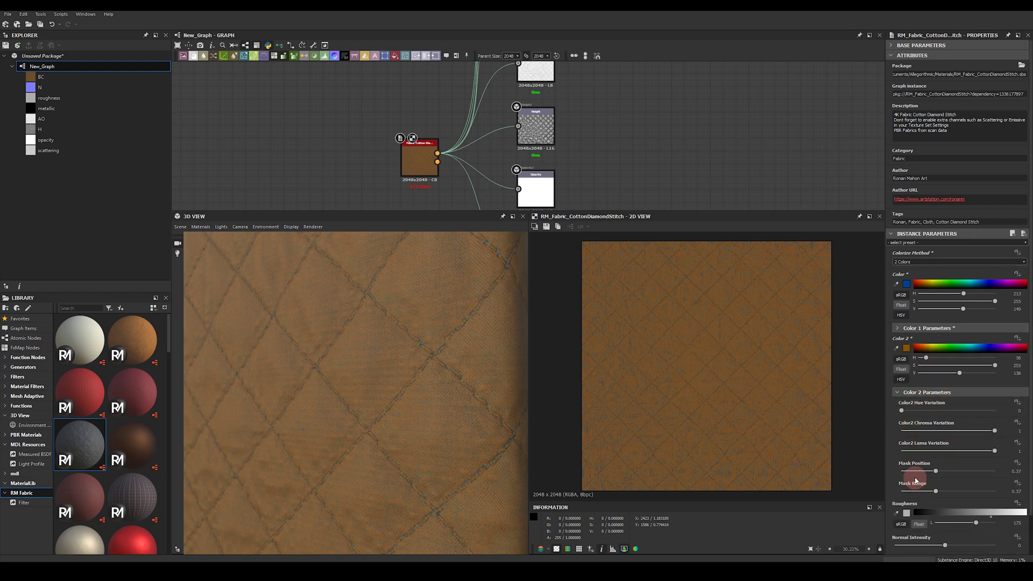
left_click(962, 471)
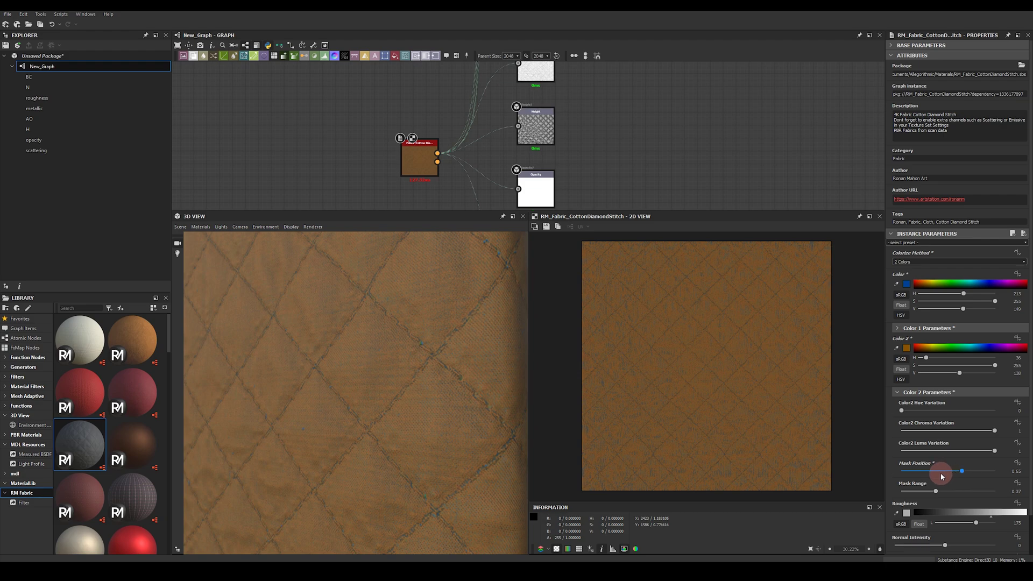
left_click(909, 472)
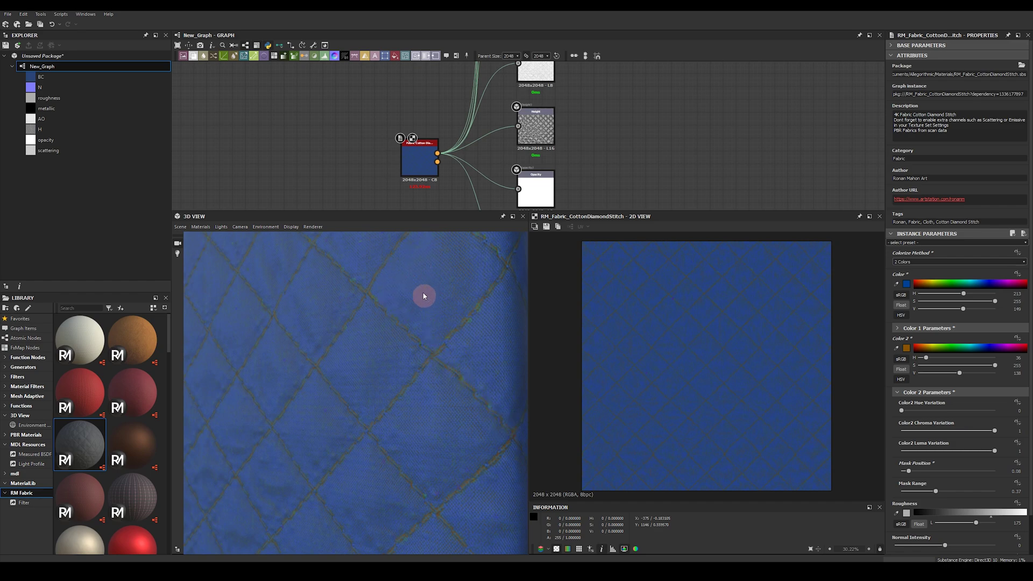
left_click_drag(934, 476, 951, 471)
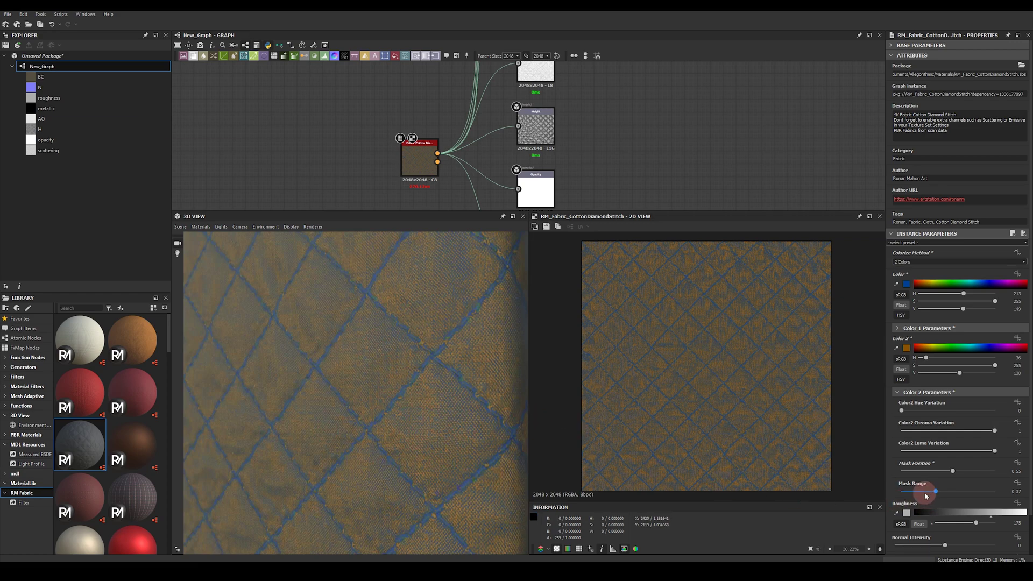
left_click_drag(918, 493, 954, 495)
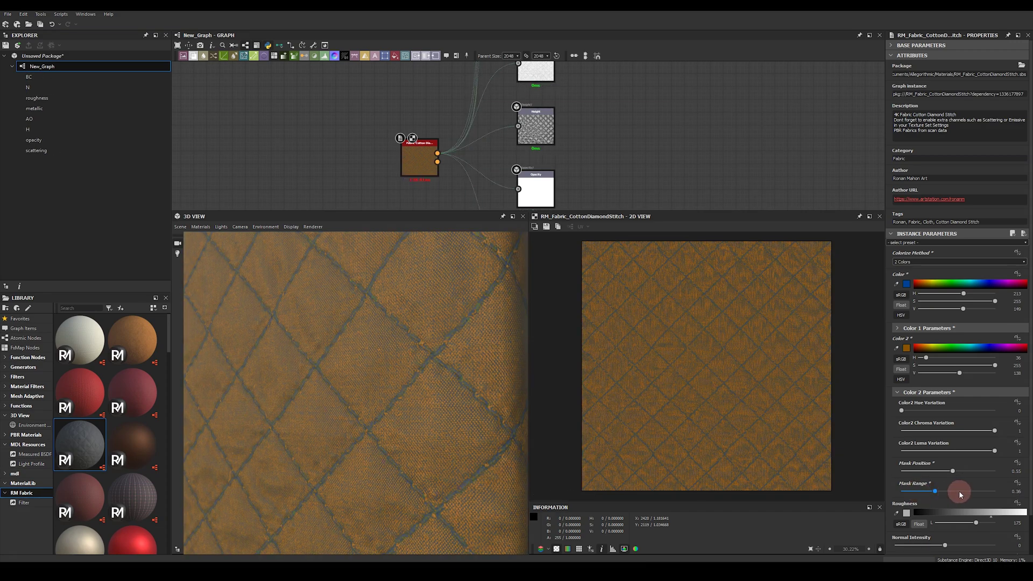
left_click(960, 493)
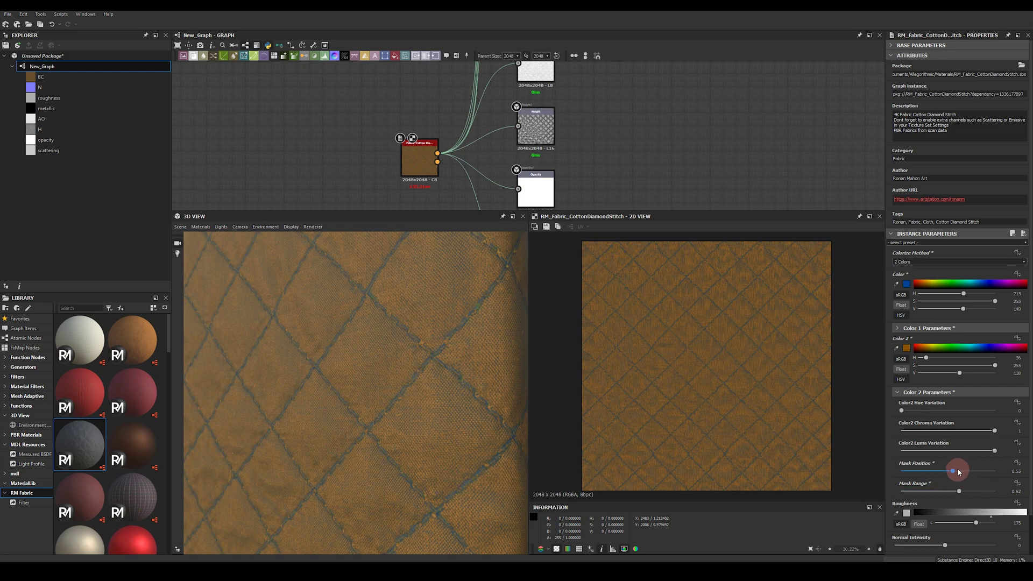
left_click(899, 393)
Switch Colorize Method to 3 Colors and expand the third colour's parameters
left_click(925, 262)
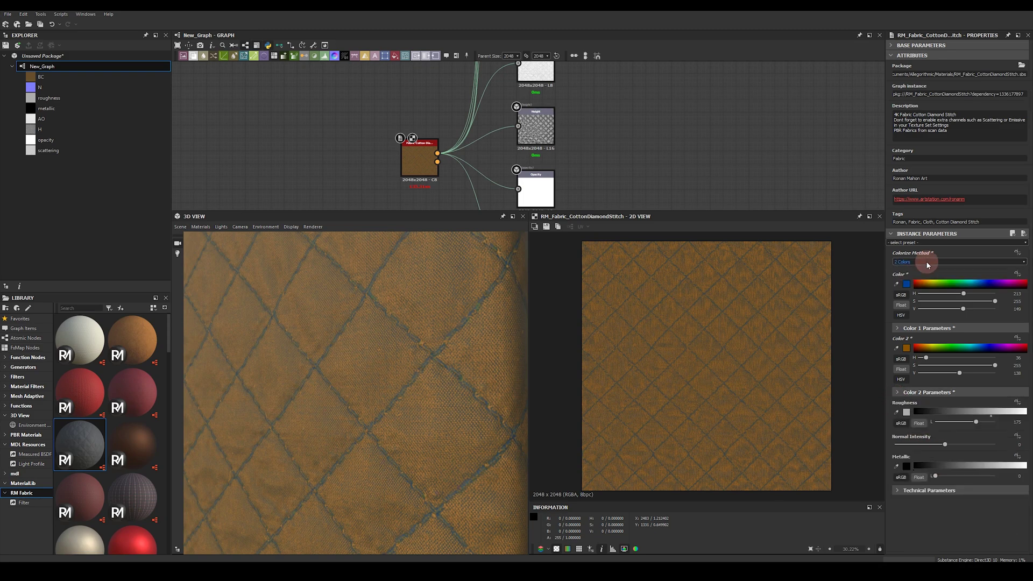
left_click(916, 283)
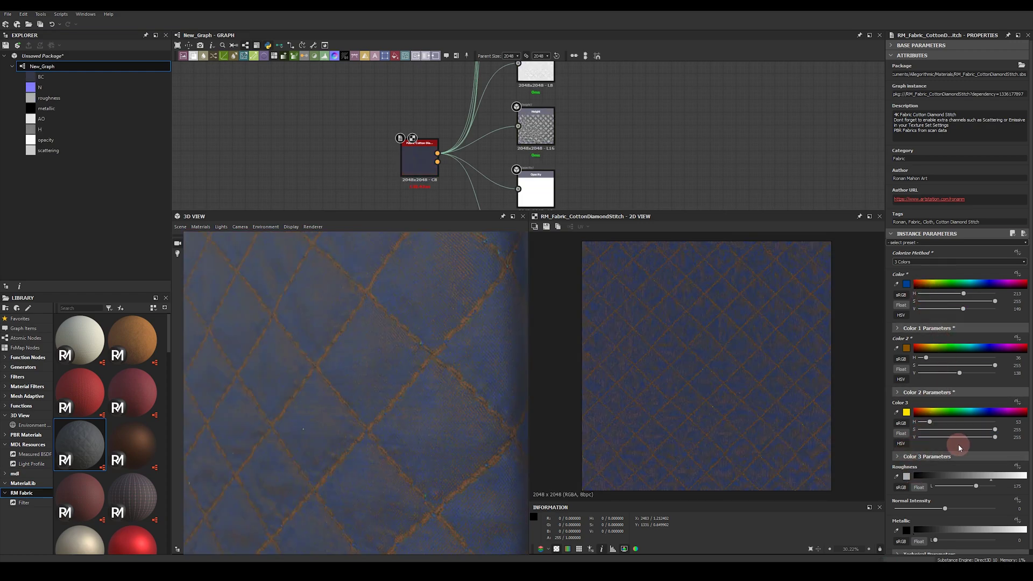
left_click(923, 456)
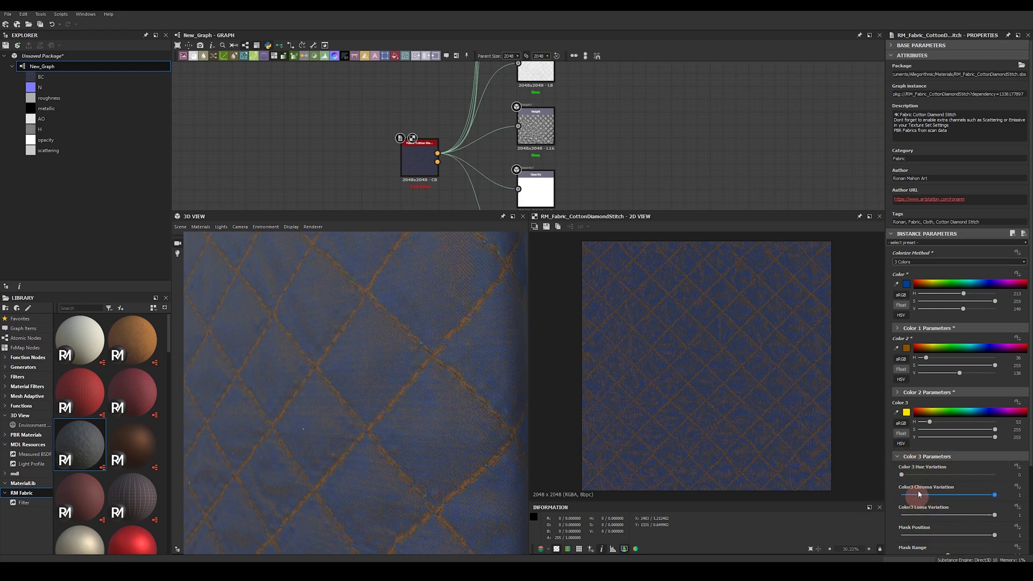
Revert to 2 Colors colorizing and set the fabric Roughness to 207
key("ctrl+z")
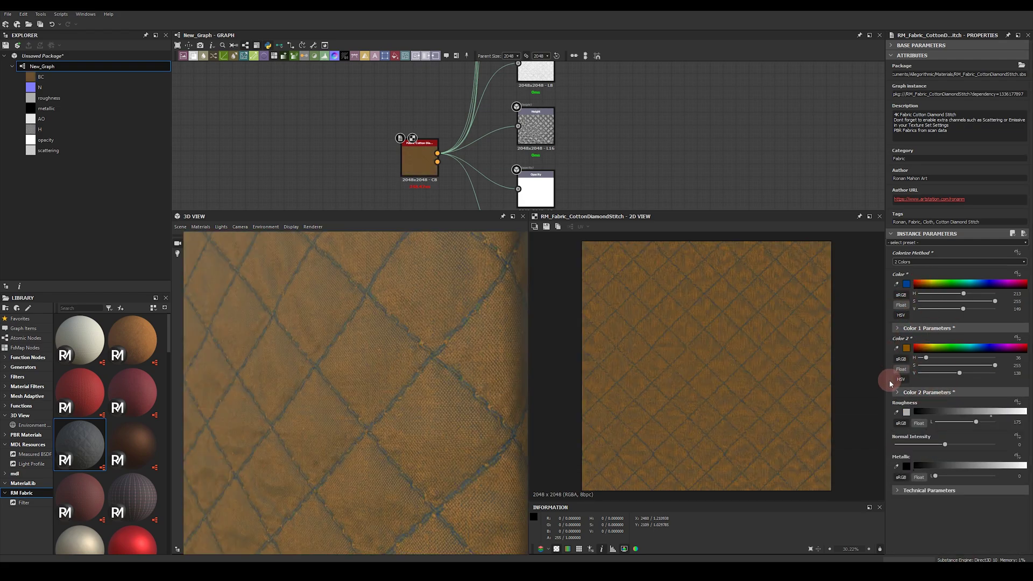
left_click(948, 423)
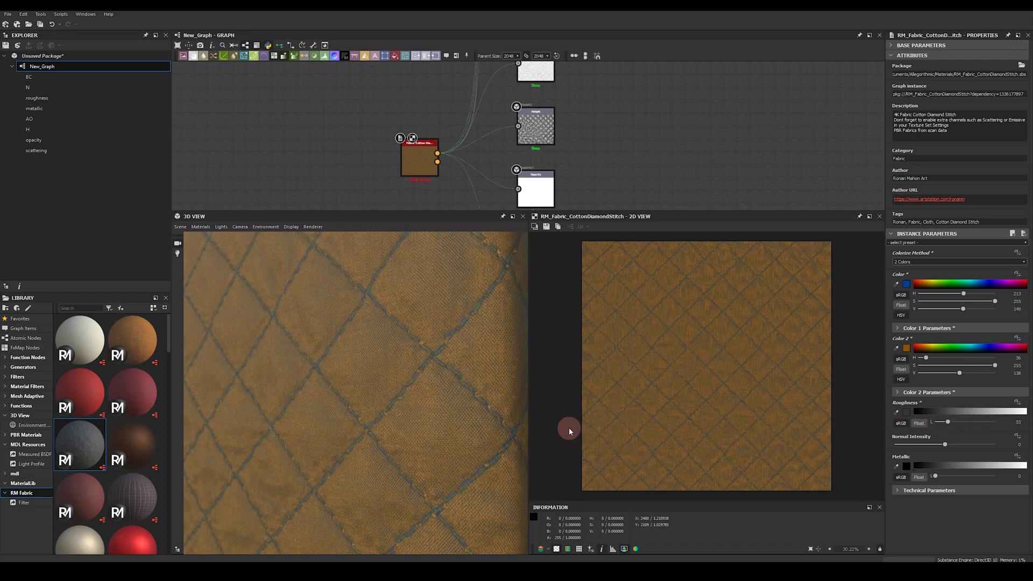
mouse_move(374, 407)
left_mouse_down()
mouse_move(405, 391)
mouse_move(362, 422)
mouse_move(350, 359)
mouse_move(377, 409)
left_mouse_up()
left_click(984, 423)
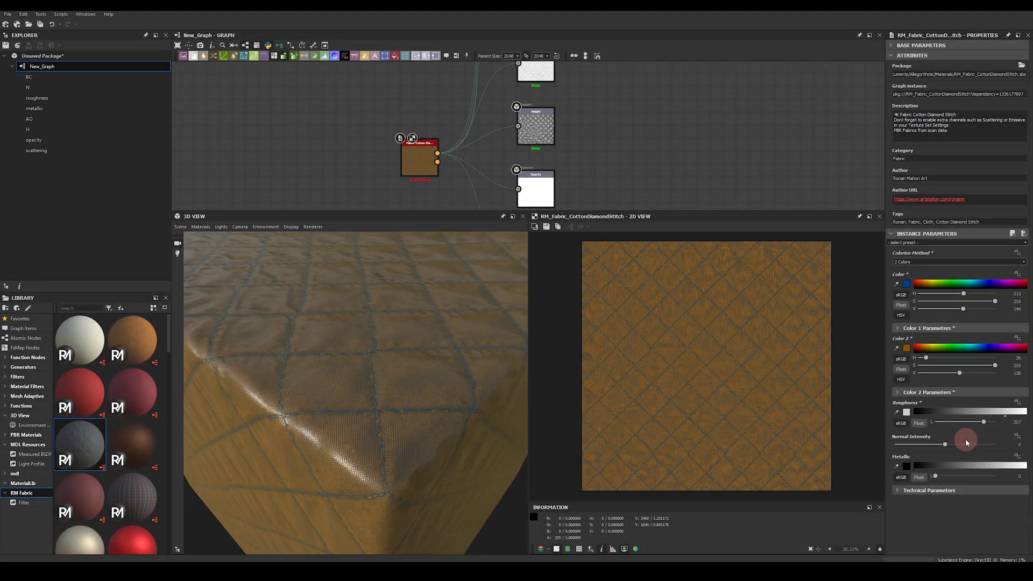
left_click_drag(397, 464, 431, 409)
Set Normal Intensity to 0.07 after trying 0.6 and -0.69
left_click(959, 448)
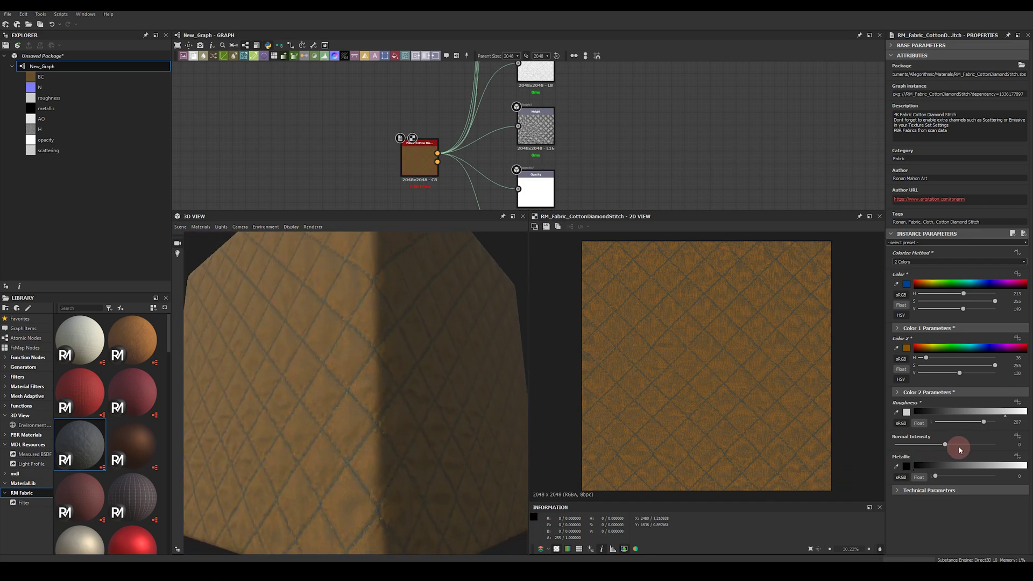
left_click(974, 445)
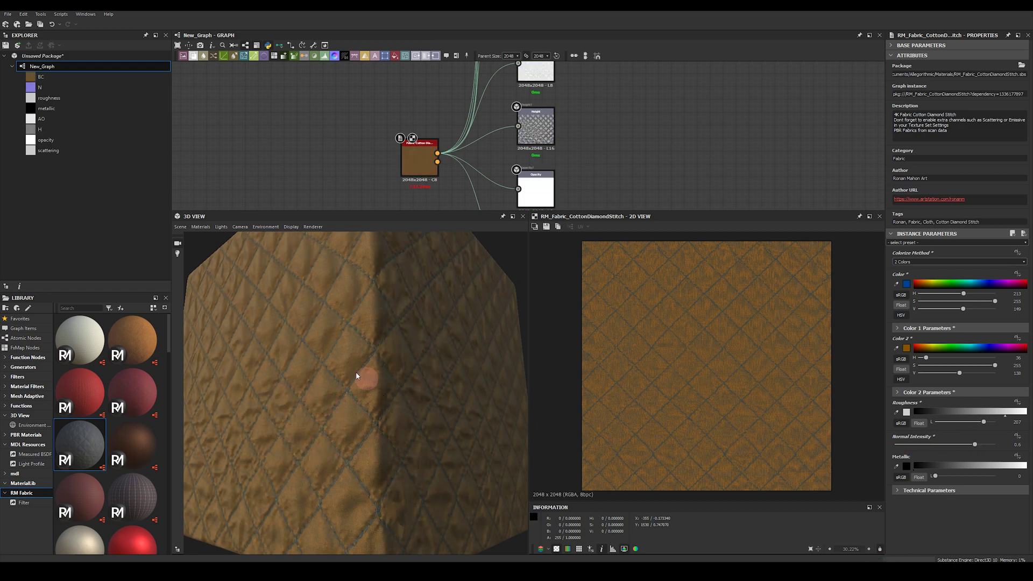
left_click_drag(356, 375, 401, 427)
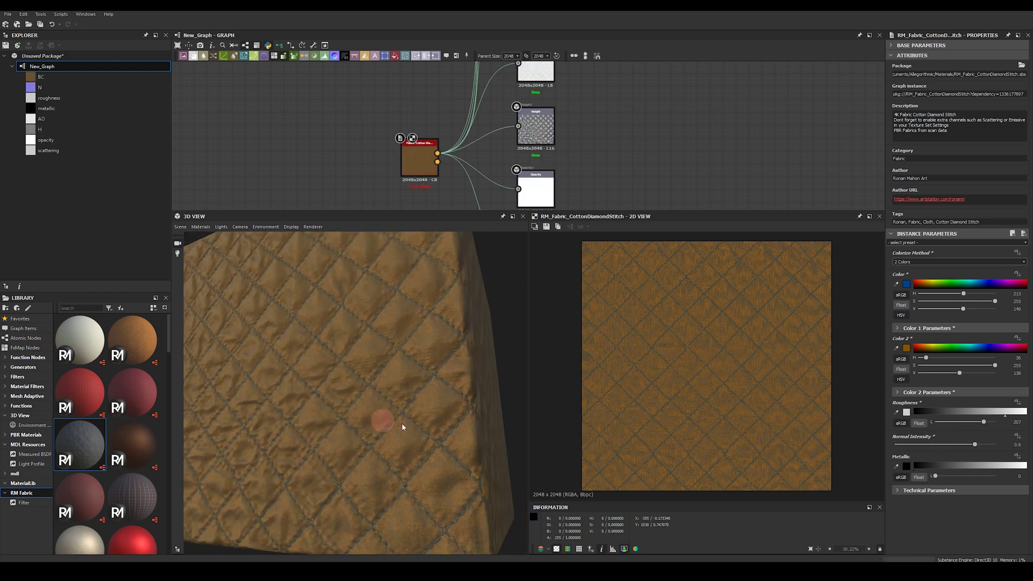
left_click(911, 446)
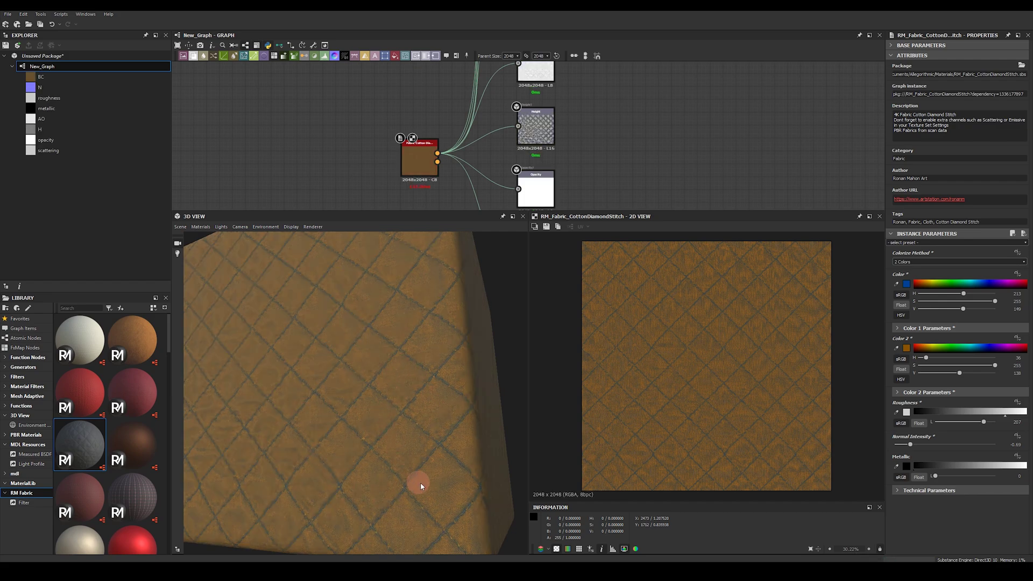
left_click(948, 445)
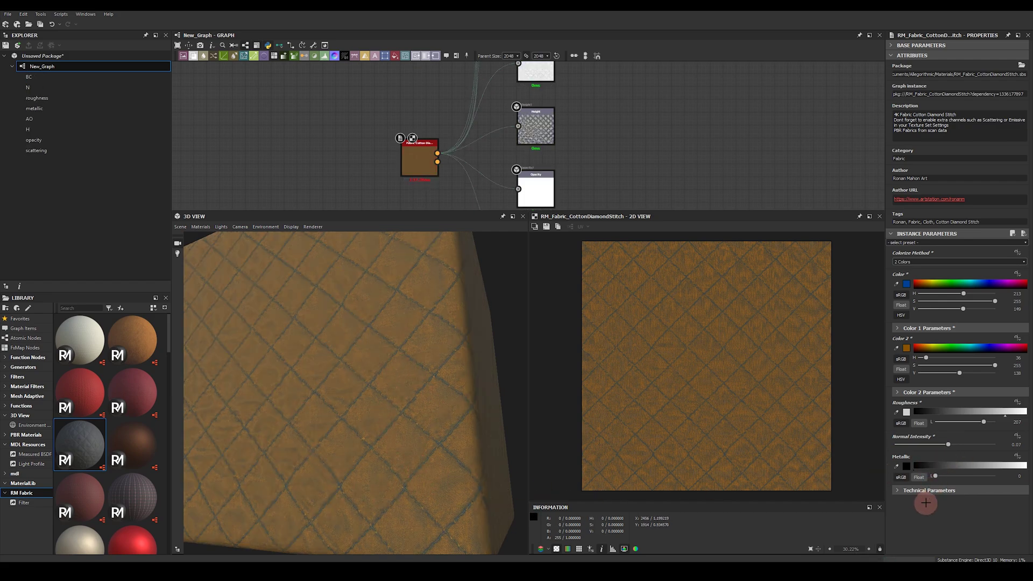
Preview full Metallic, return Metallic to 0, and expand Technical Parameters
left_click(994, 478)
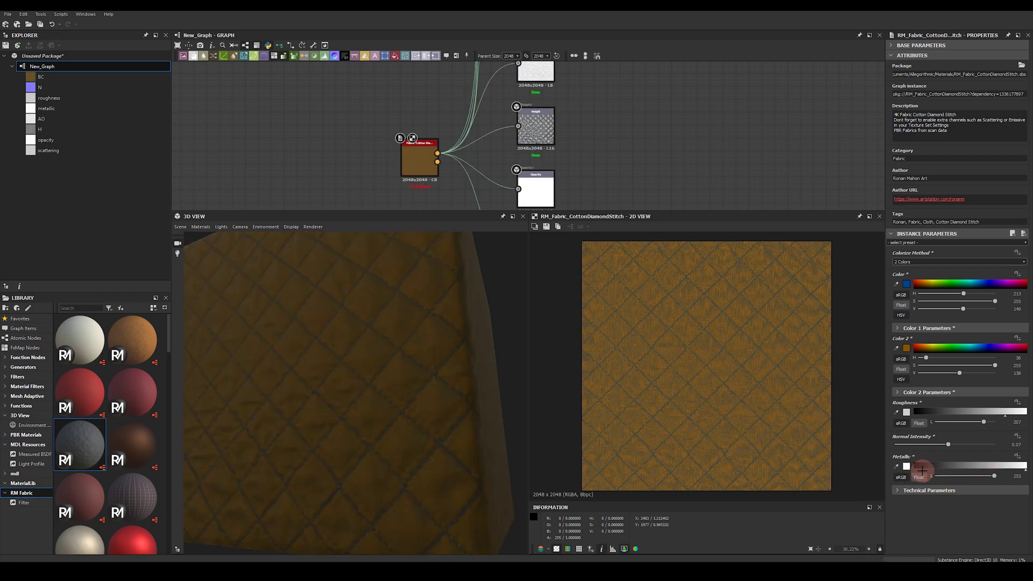
left_click_drag(941, 475, 926, 476)
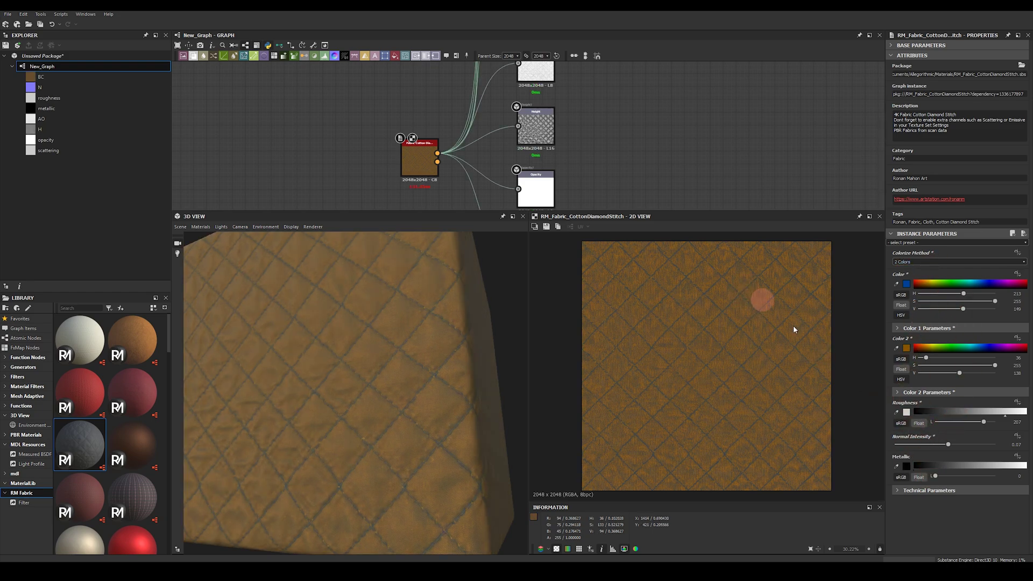
left_click(906, 492)
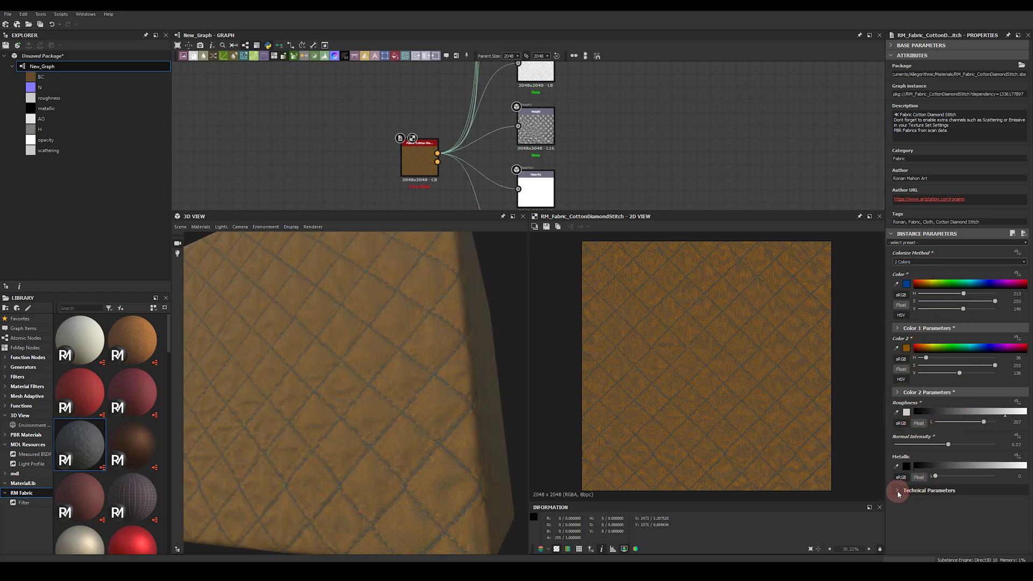
Test BaseColor Contrast at 0.41, 0.55 and negative values, then reset it to 0
left_click_drag(1027, 425, 1028, 544)
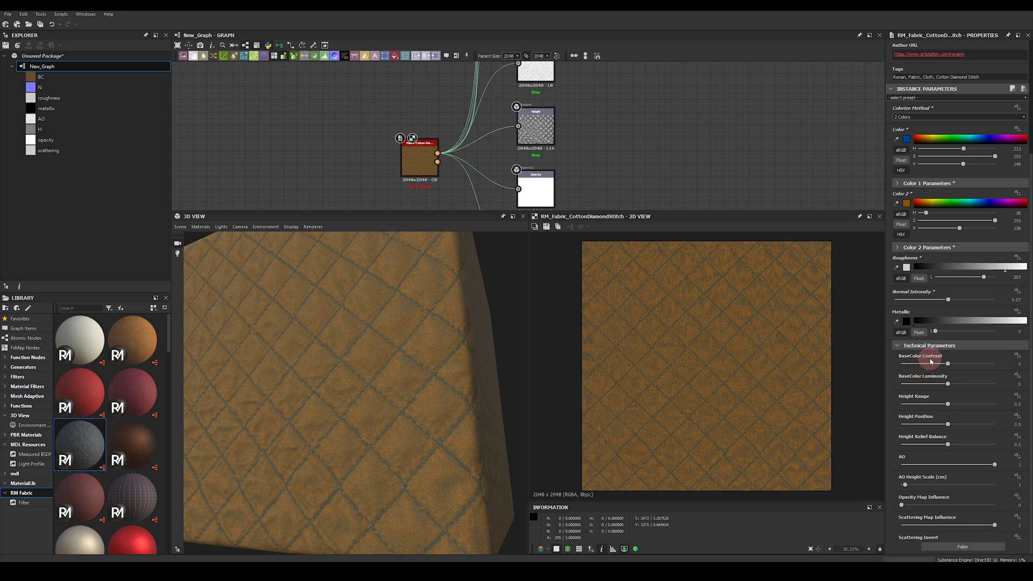
left_click(967, 365)
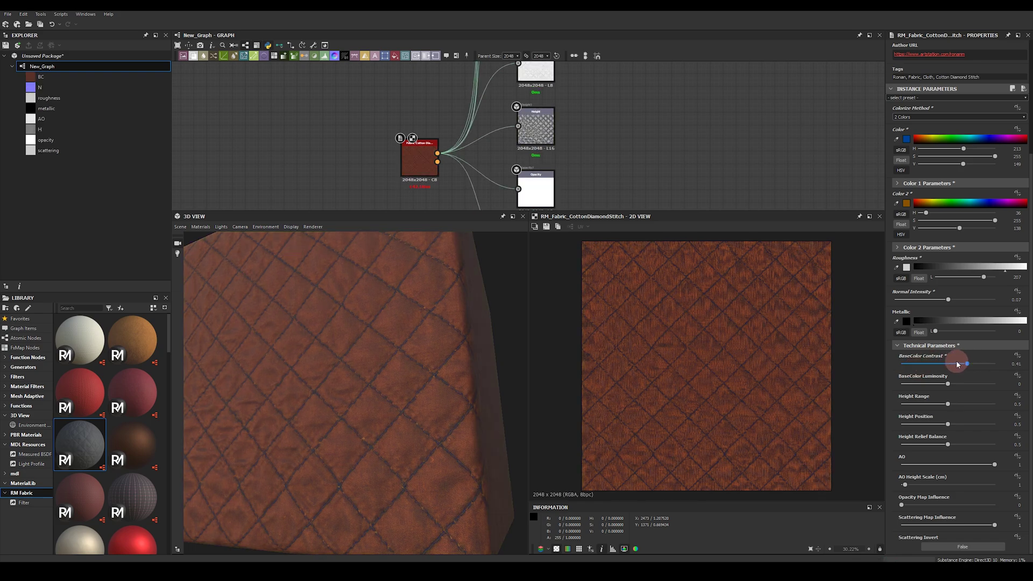
left_click(973, 364)
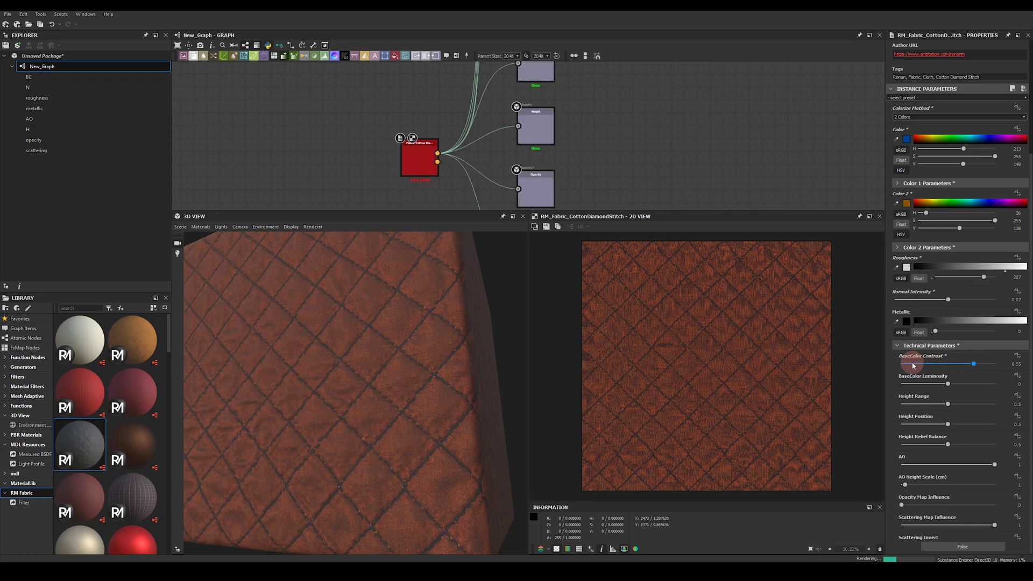
left_click_drag(913, 366, 919, 385)
double_click(949, 365)
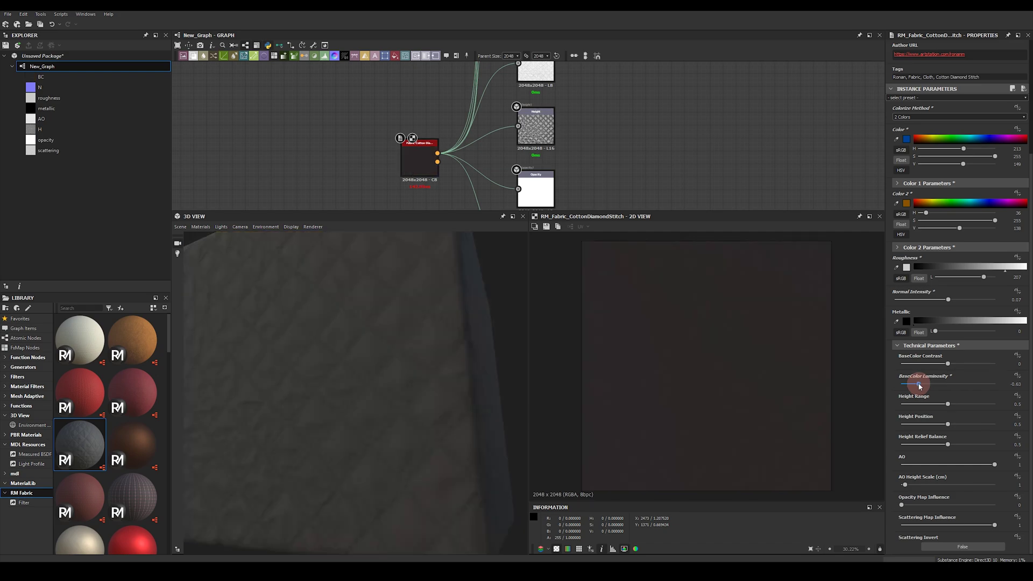
Set BaseColor Luminosity to 0.12 after trying 0.01 and 0.86
left_click(950, 384)
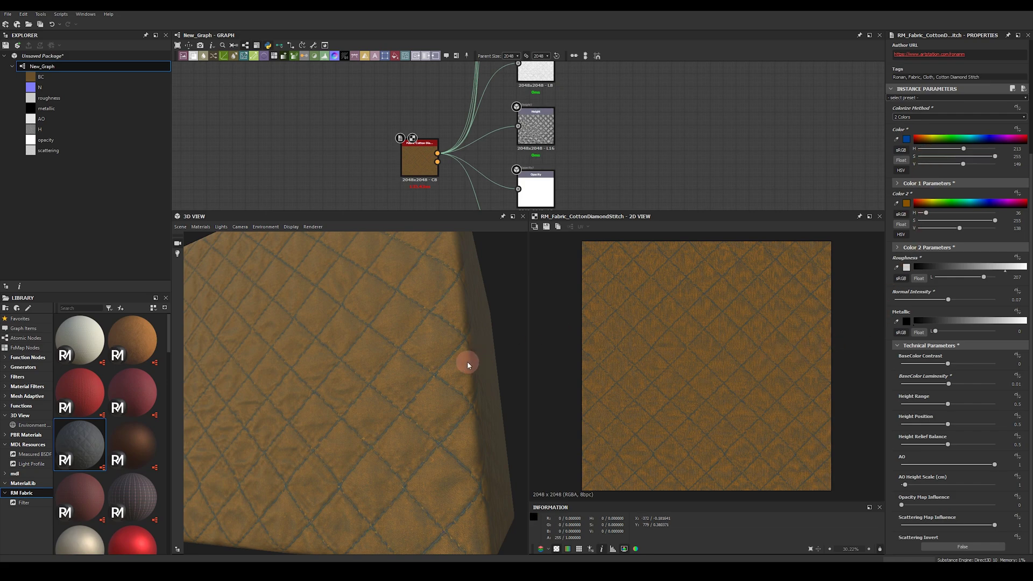
key("ctrl+z")
left_click_drag(482, 382, 344, 383)
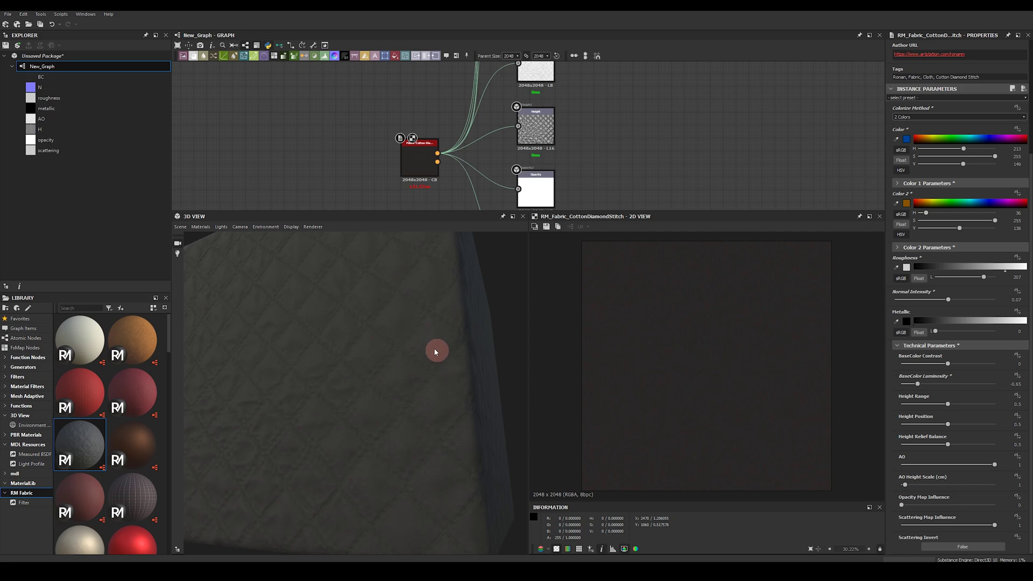
left_click_drag(385, 417, 438, 455)
left_click_drag(973, 391, 988, 393)
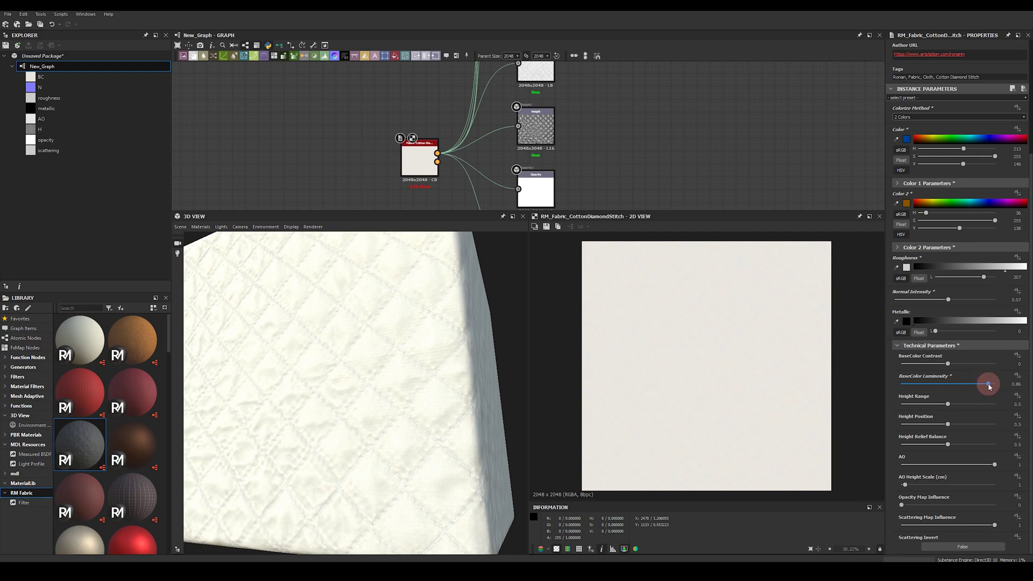
left_click(951, 384)
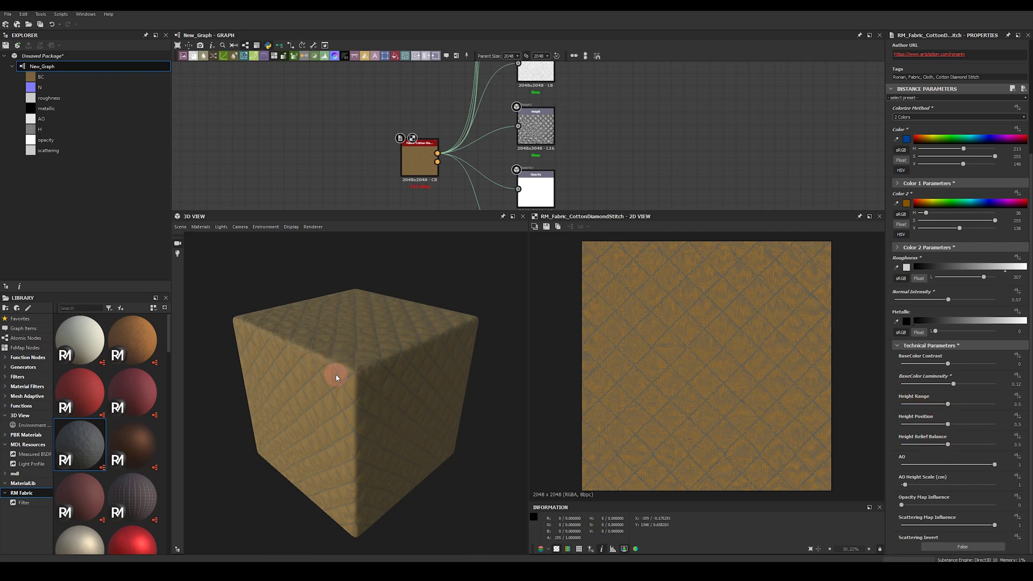
Enable Tesselation on the physically_metallic_roughness 3D material and set height scale to 1.16
left_click(201, 226)
mouse_move(206, 238)
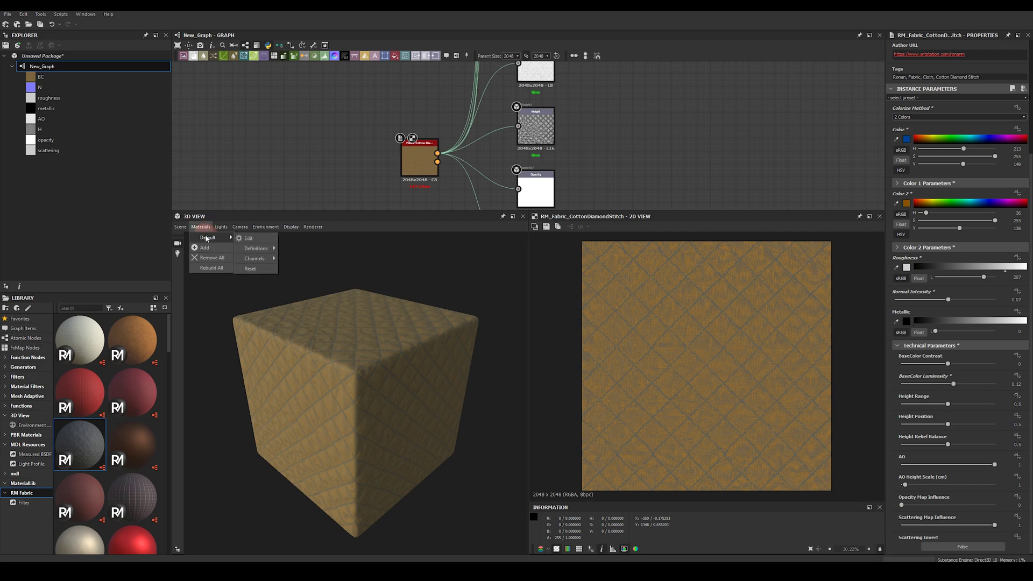
mouse_move(257, 249)
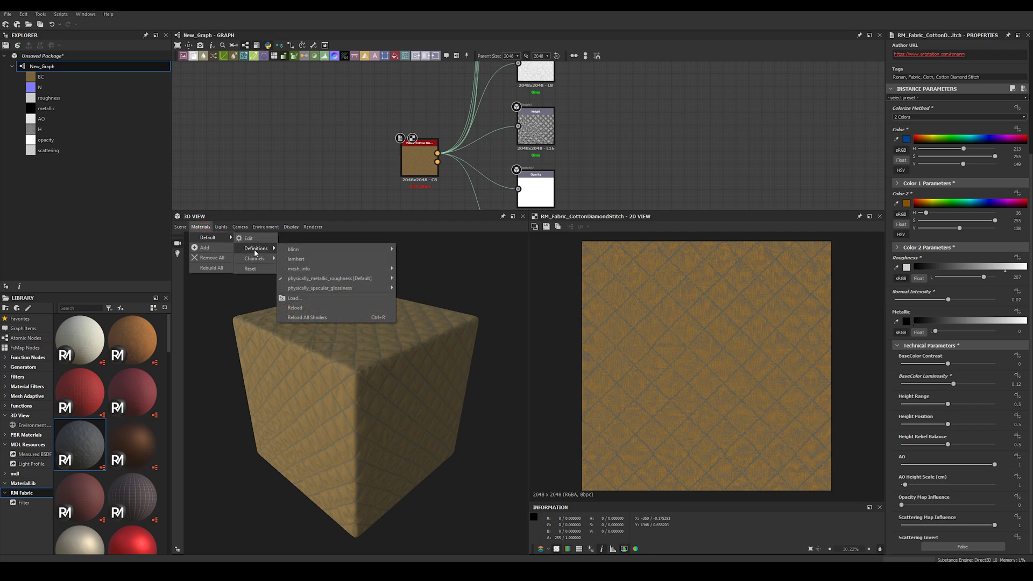
mouse_move(369, 278)
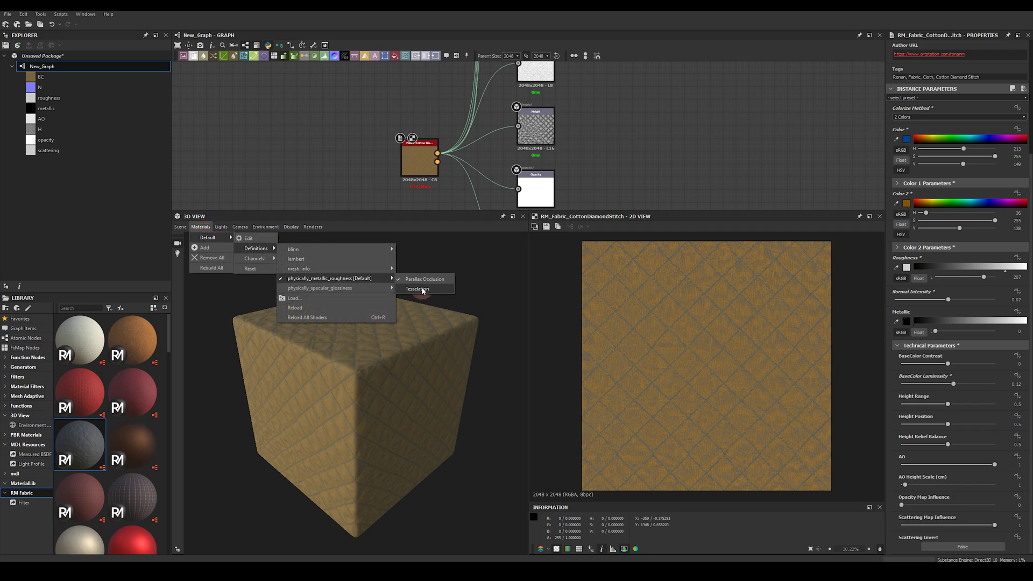
left_click(422, 289)
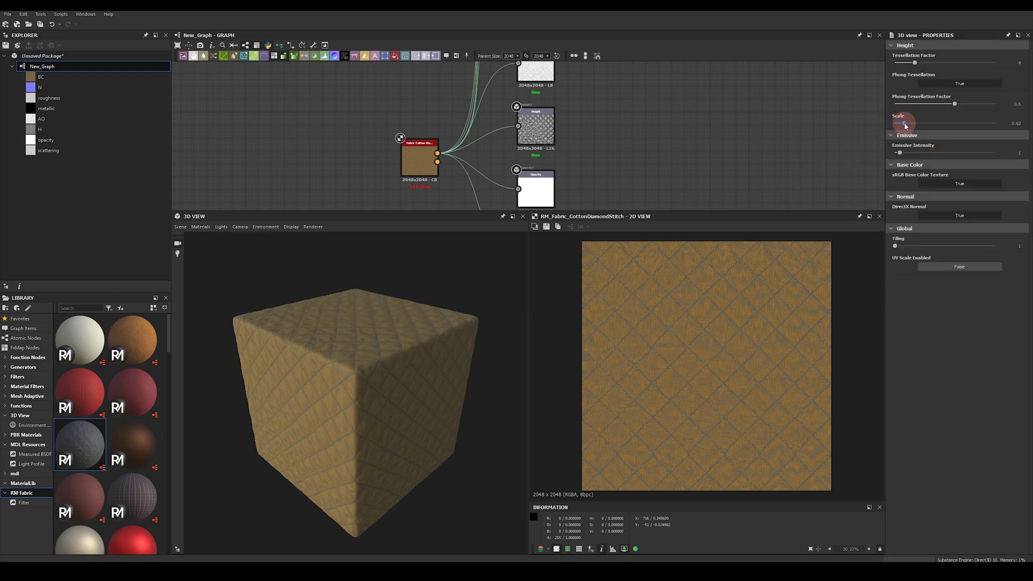
mouse_move(905, 125)
left_mouse_down()
mouse_move(922, 125)
mouse_move(908, 130)
left_mouse_up()
left_click_drag(415, 362, 394, 366)
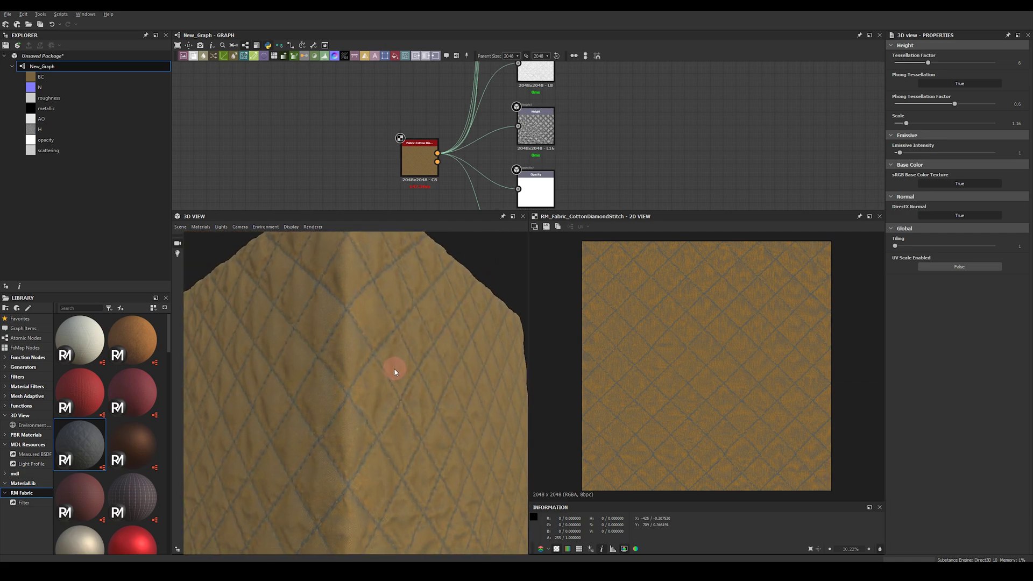
Preview the Fabric Cotton node's height output map in the 2D view
left_click(424, 159)
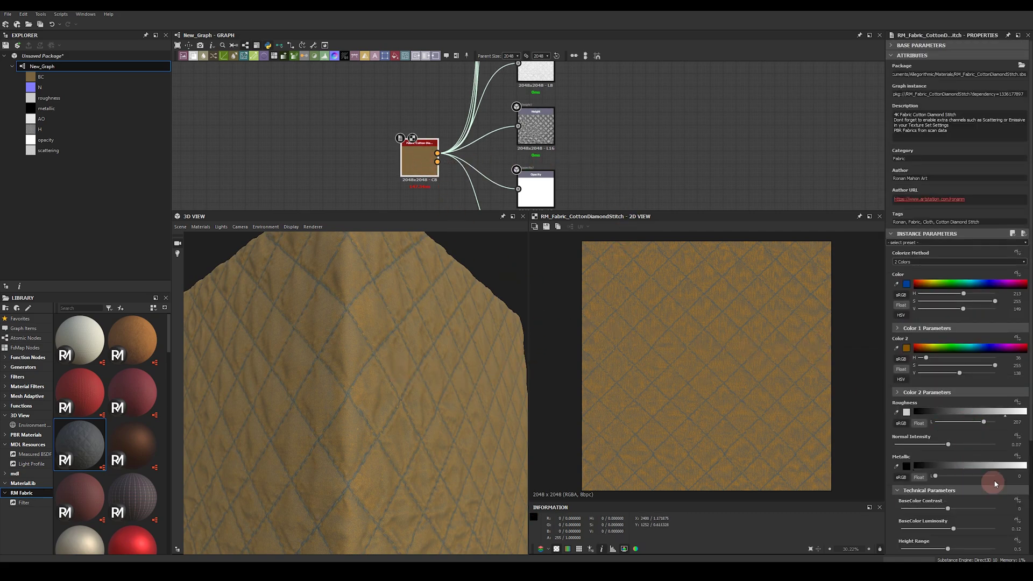
scroll(994, 484, "down", 6)
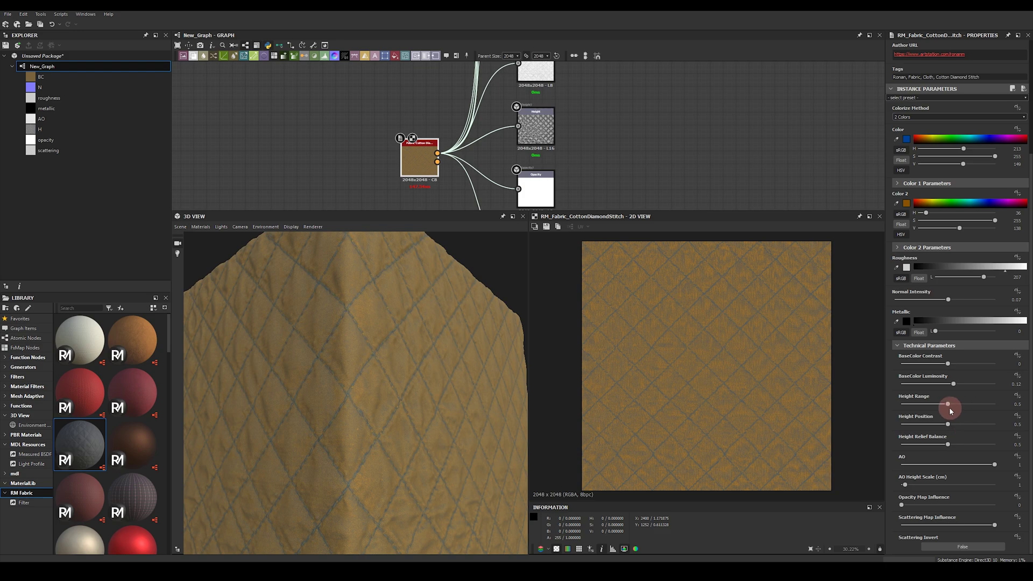
left_click_drag(949, 410, 933, 408)
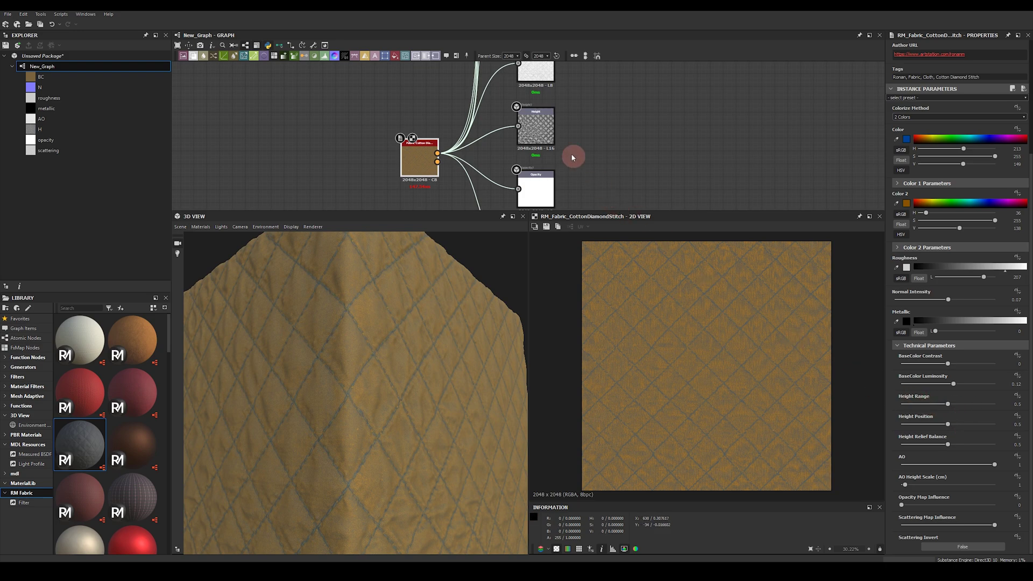
double_click(535, 126)
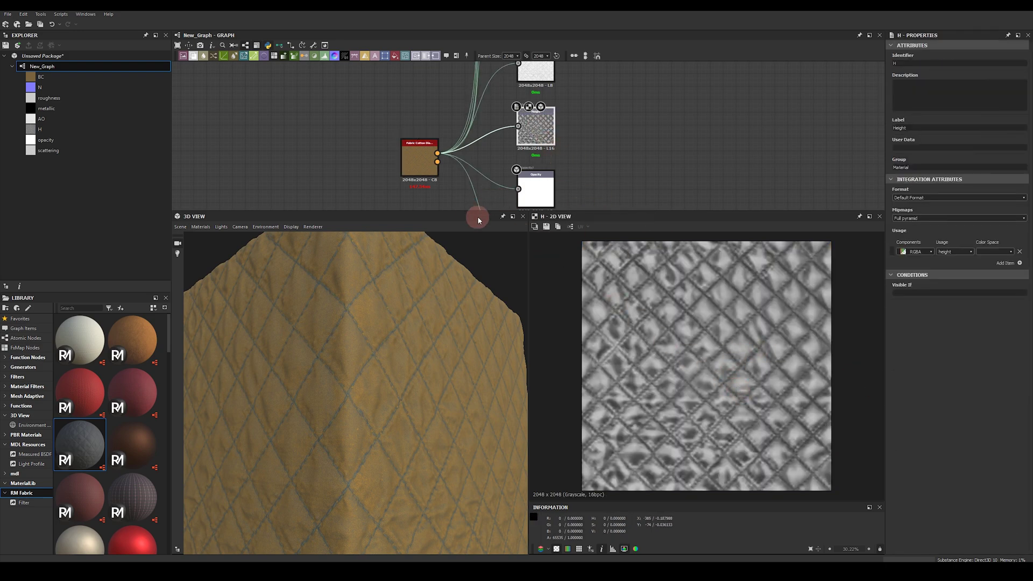
scroll(705, 375, "up", 3)
Try Height Range at 0.7 and 0.28, settle on 0.65, and raise Height Position to 0.86
left_click(420, 175)
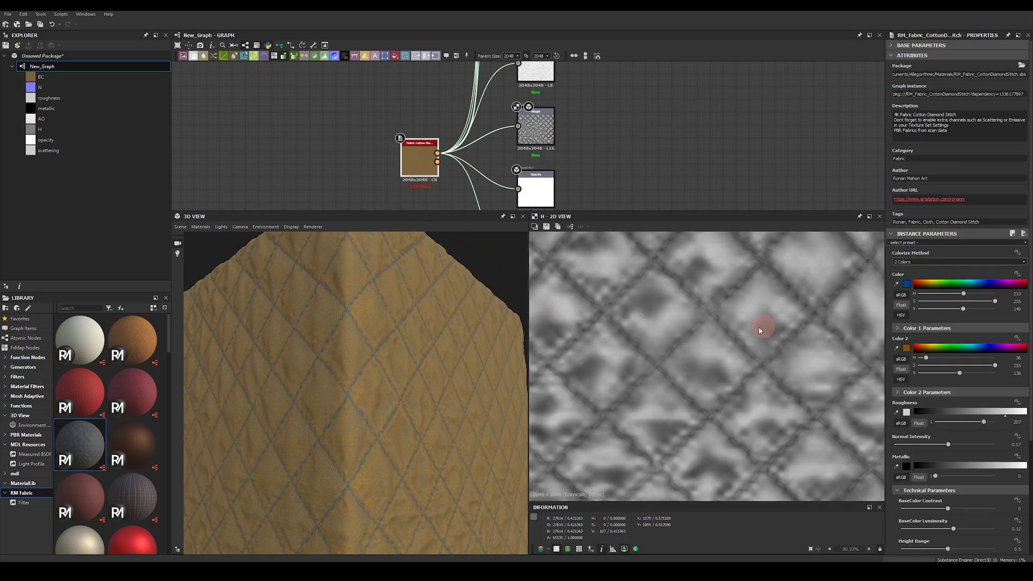
scroll(949, 450, "down", 3)
left_click(967, 421)
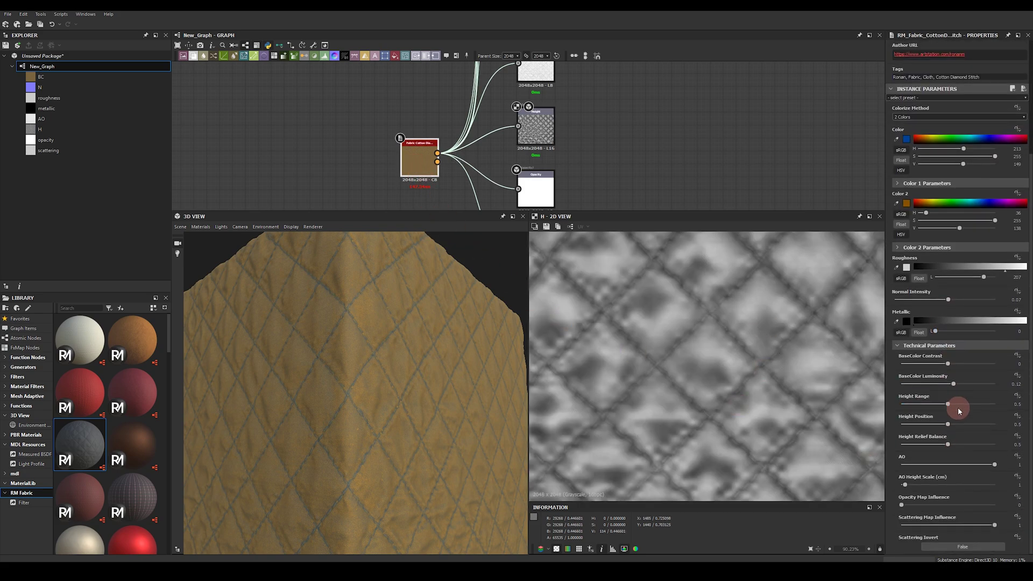
left_click(967, 404)
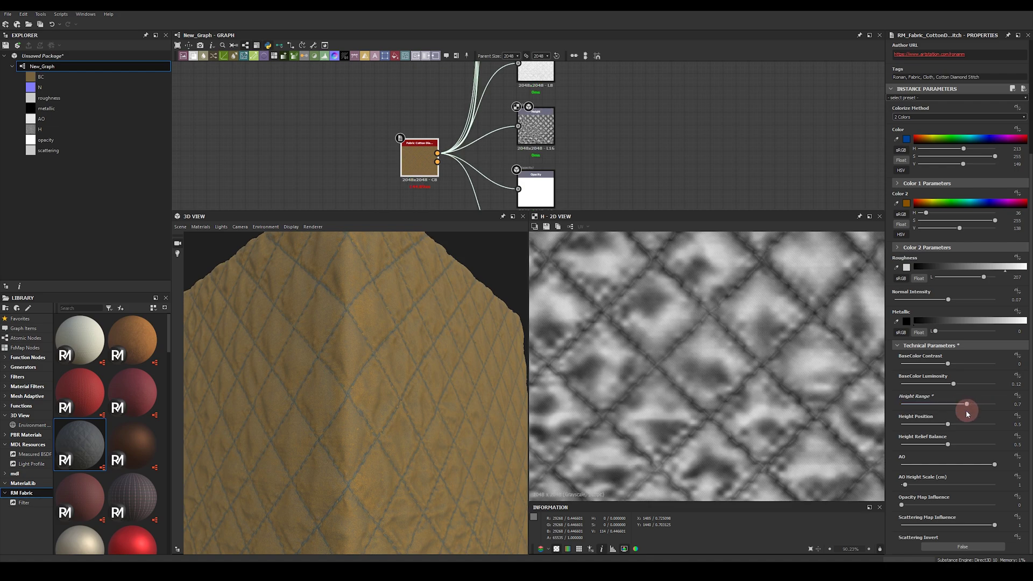
left_click(928, 405)
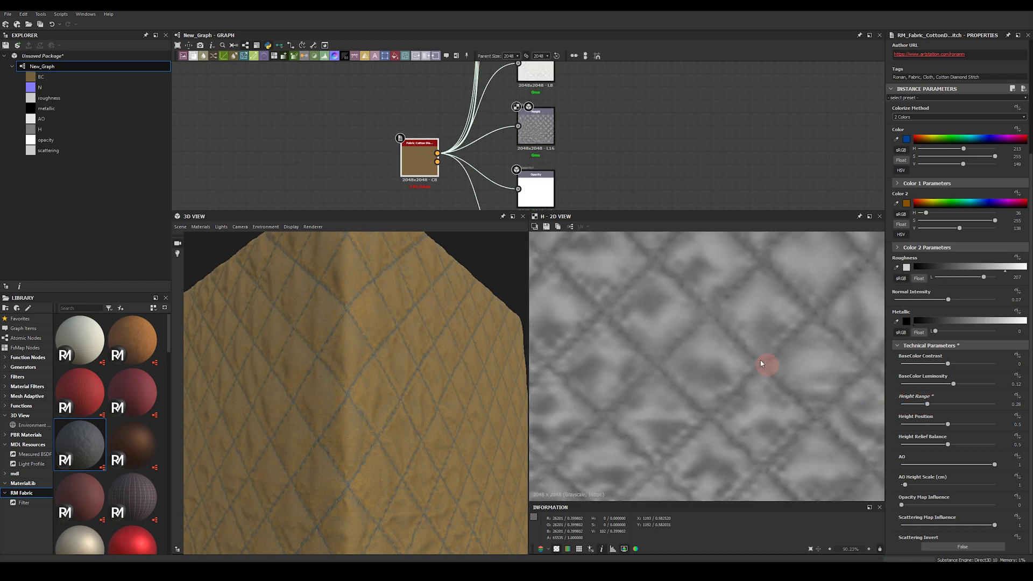
left_click(962, 404)
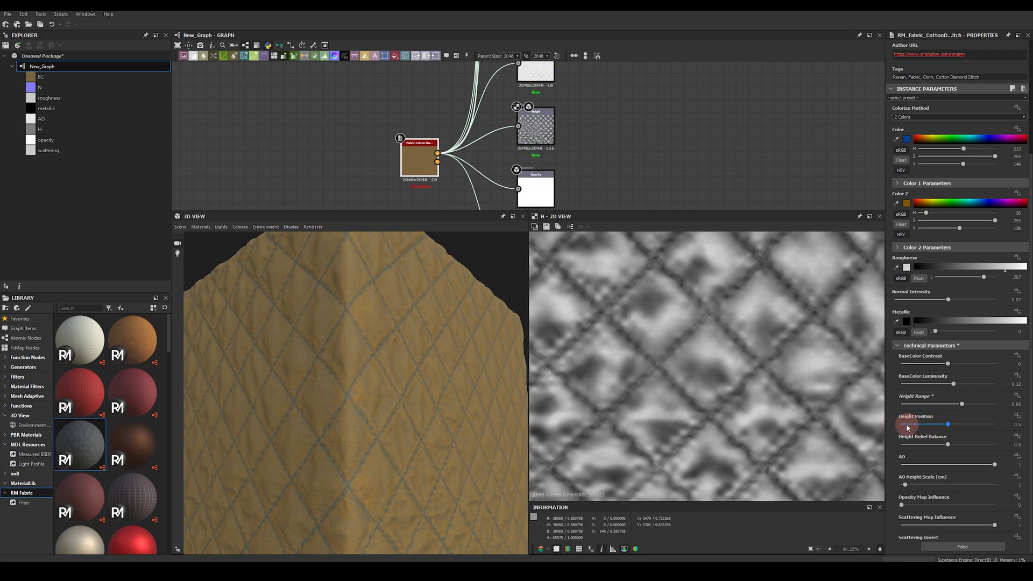
left_click(909, 425)
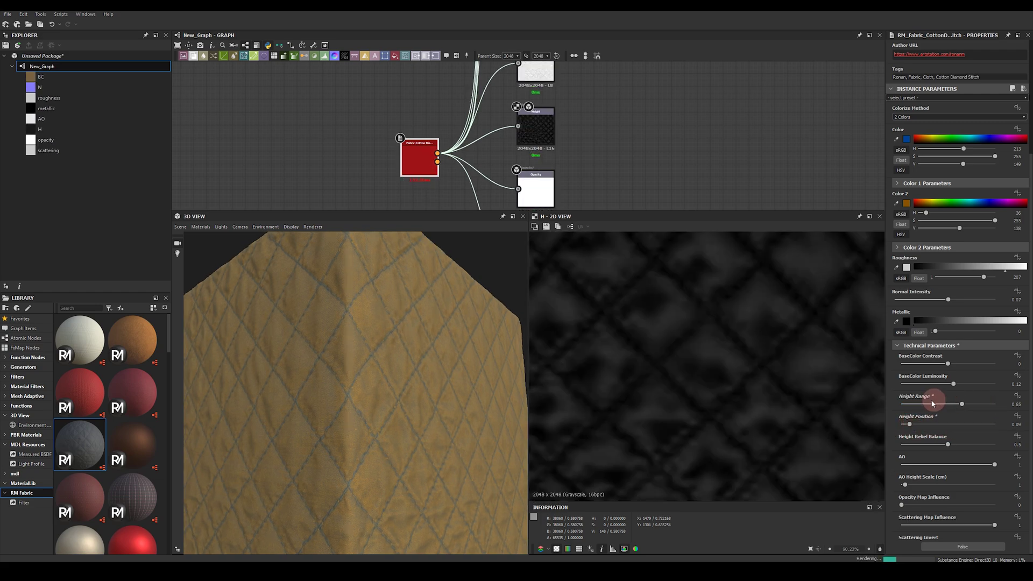
left_click(982, 424)
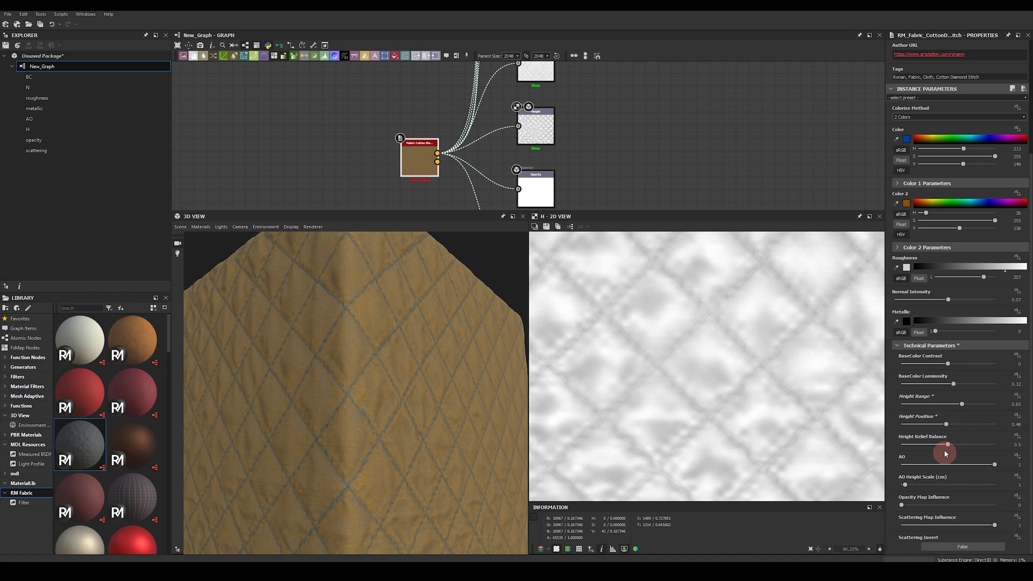
Set Height Position to 0.48 and test Height Relief Balance at its minimum and 0.99
left_click(944, 424)
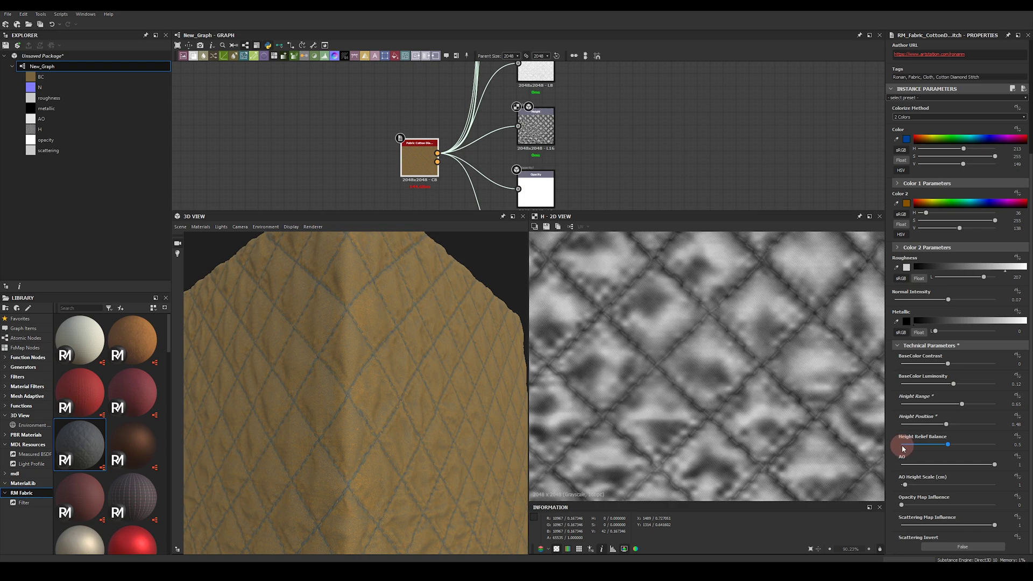
left_click(903, 446)
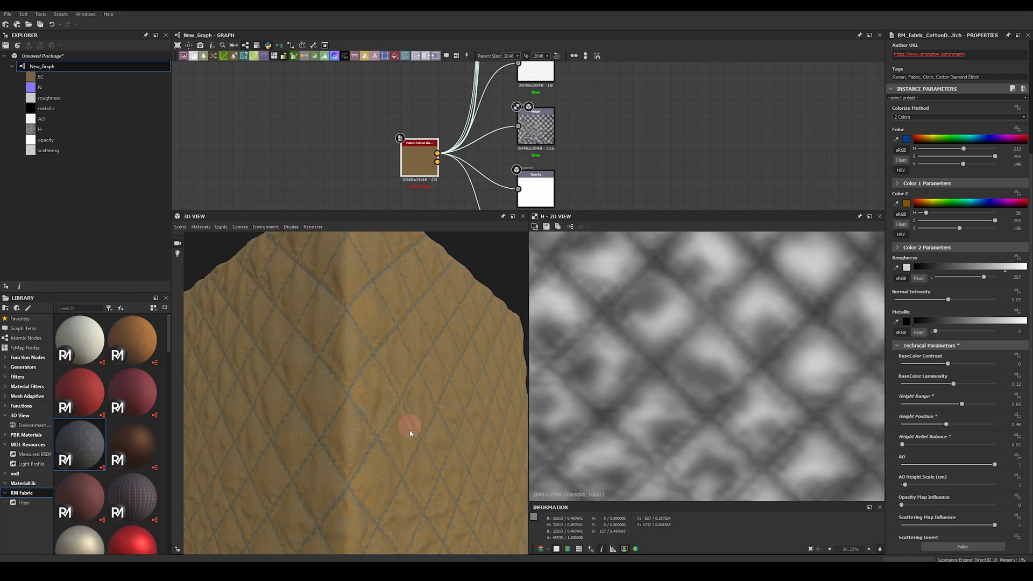
left_click(994, 445)
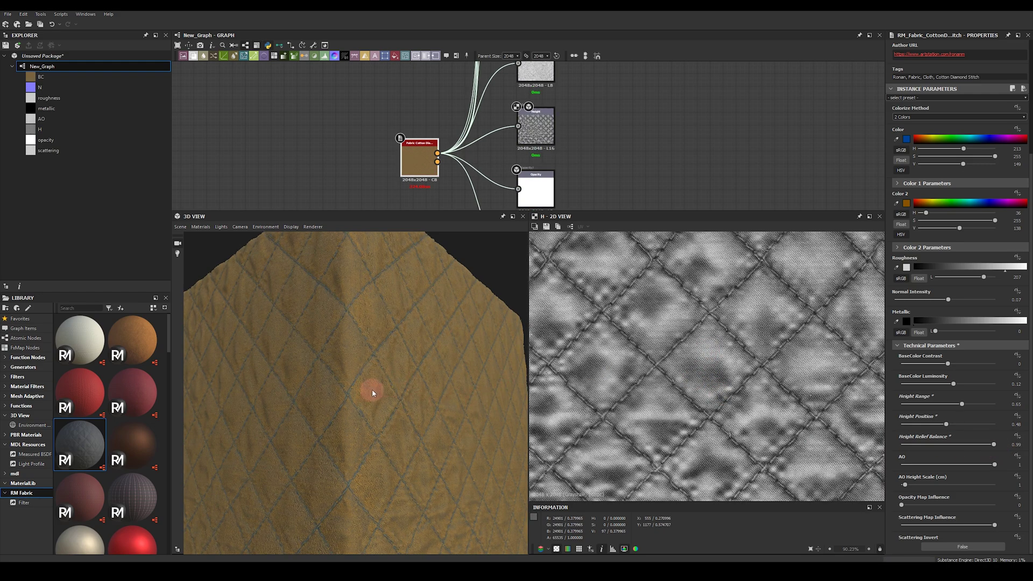
scroll(372, 390, "up", 5)
left_click_drag(381, 396, 414, 371)
left_click(921, 448)
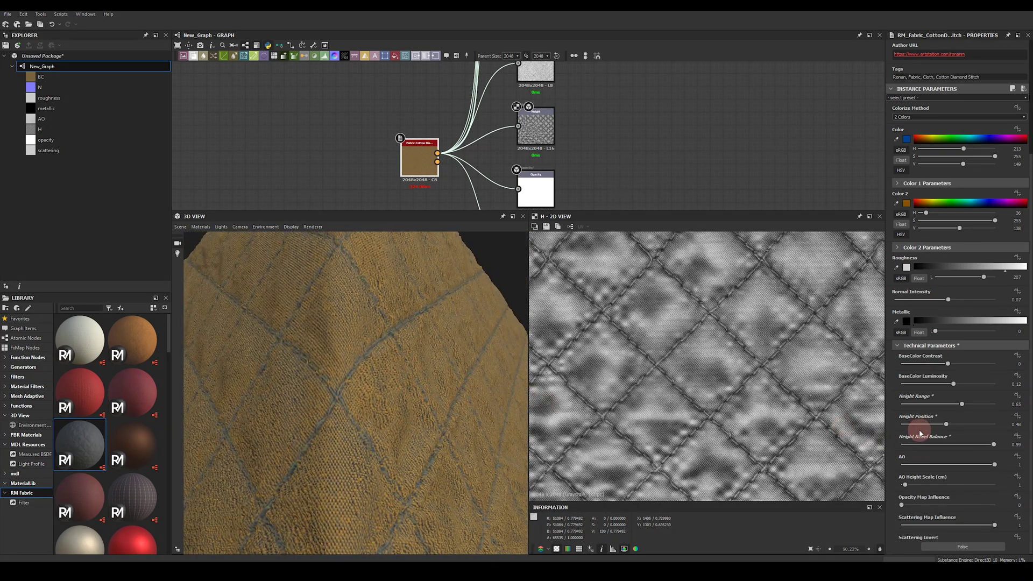
Compare Height Relief Balance at 0.17, 0.72 and 0.03 on the orbited cloth, ending at 0.29
left_click(917, 444)
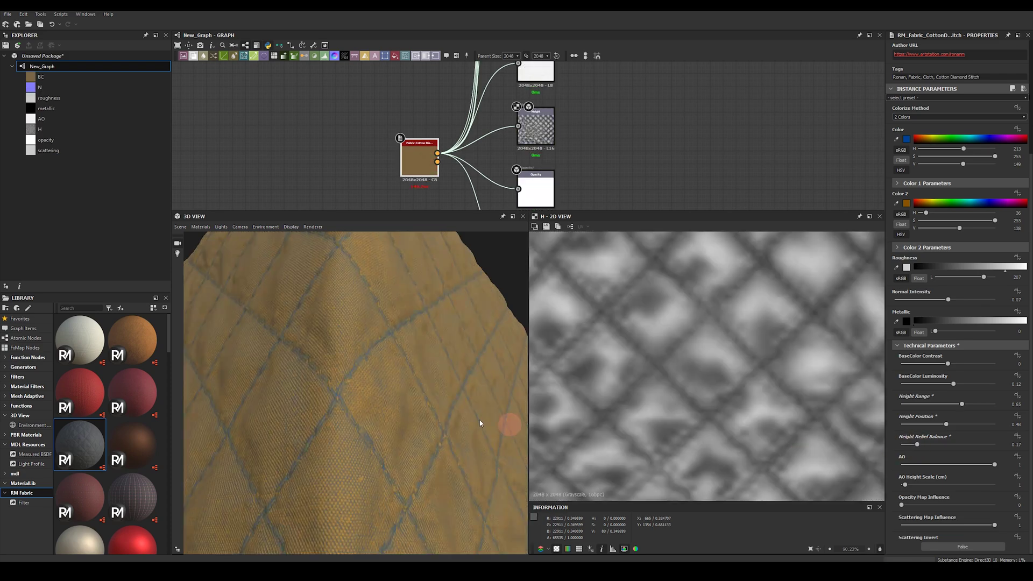
left_click_drag(481, 424, 445, 419)
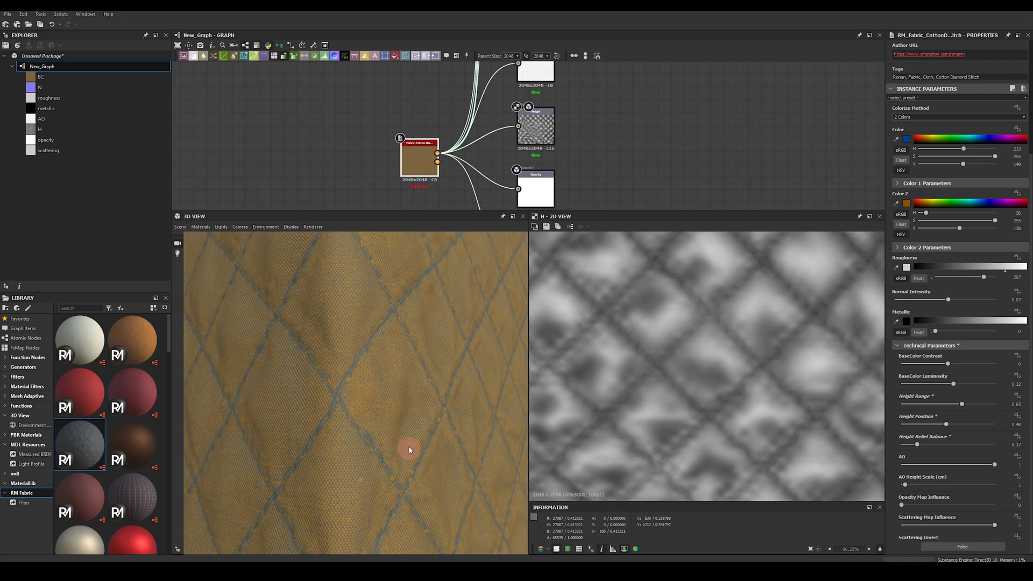
left_click_drag(409, 450, 444, 445)
left_click_drag(359, 413, 363, 421)
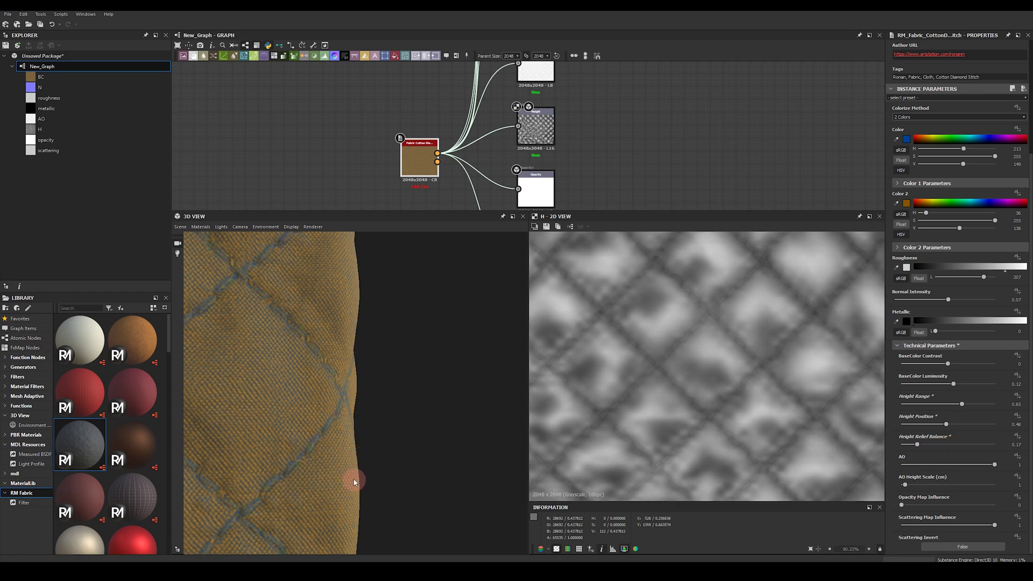
left_click(967, 445)
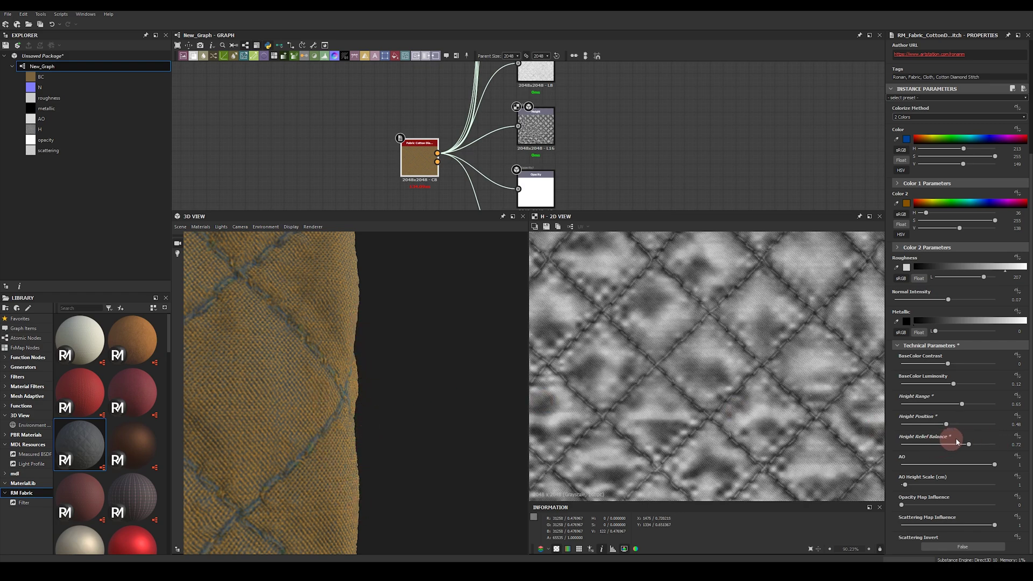
left_click(904, 444)
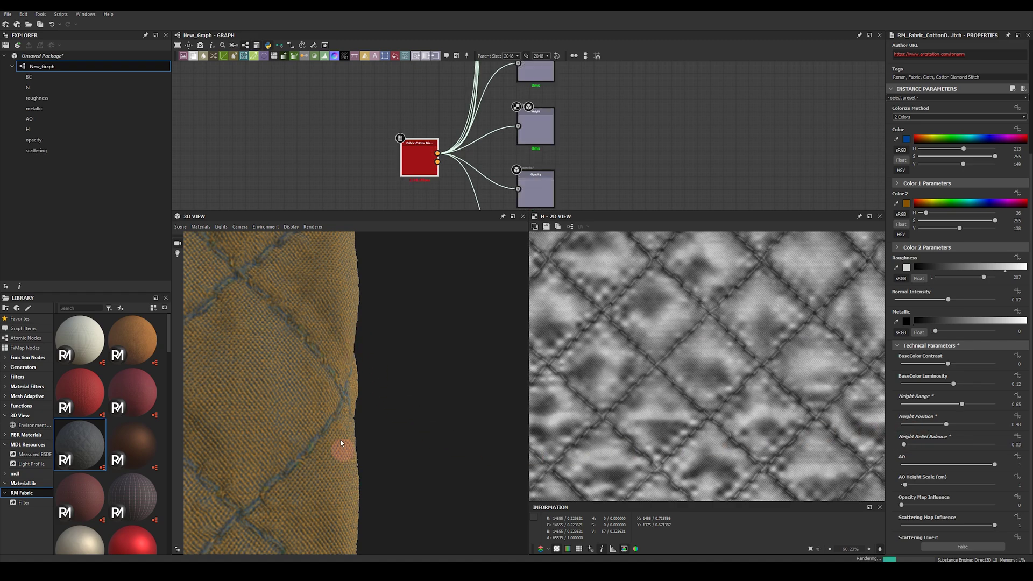
left_click_drag(350, 473, 309, 398)
left_click_drag(922, 449, 901, 465)
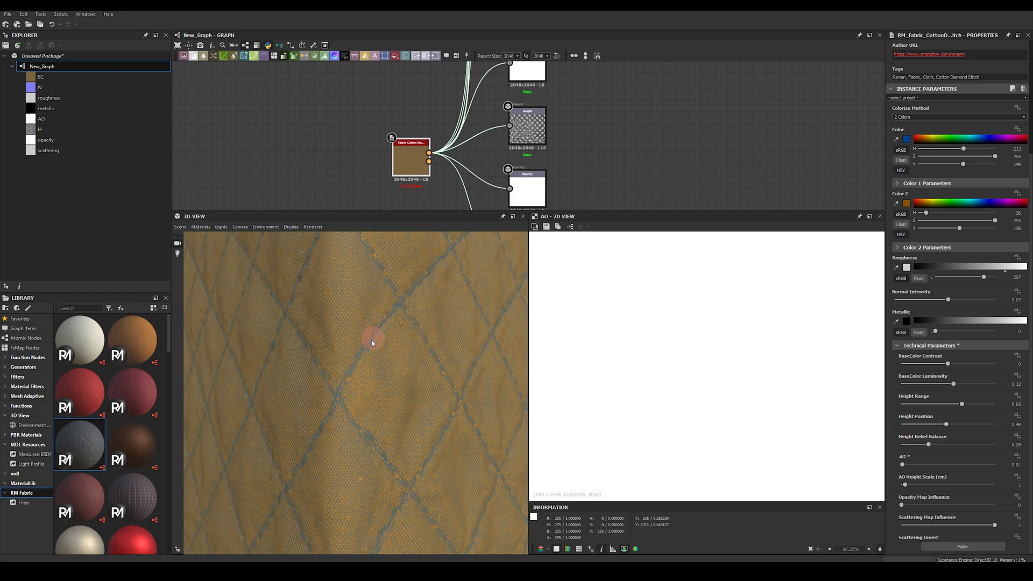
Raise AO to 0.93 and try AO Height Scale at 6.22, then lower it to 1.93
left_click(949, 464)
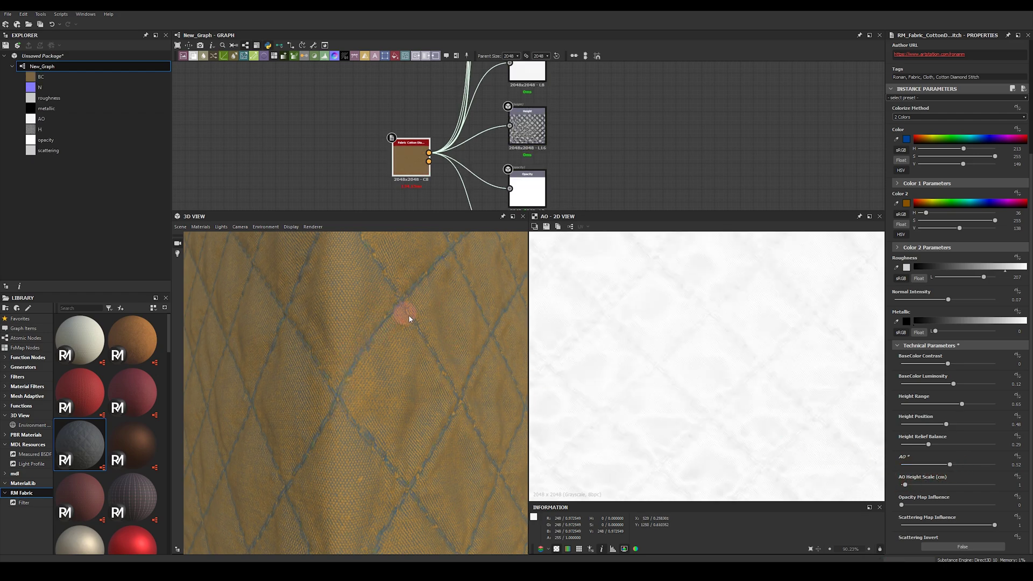
left_click_drag(950, 463, 1003, 465)
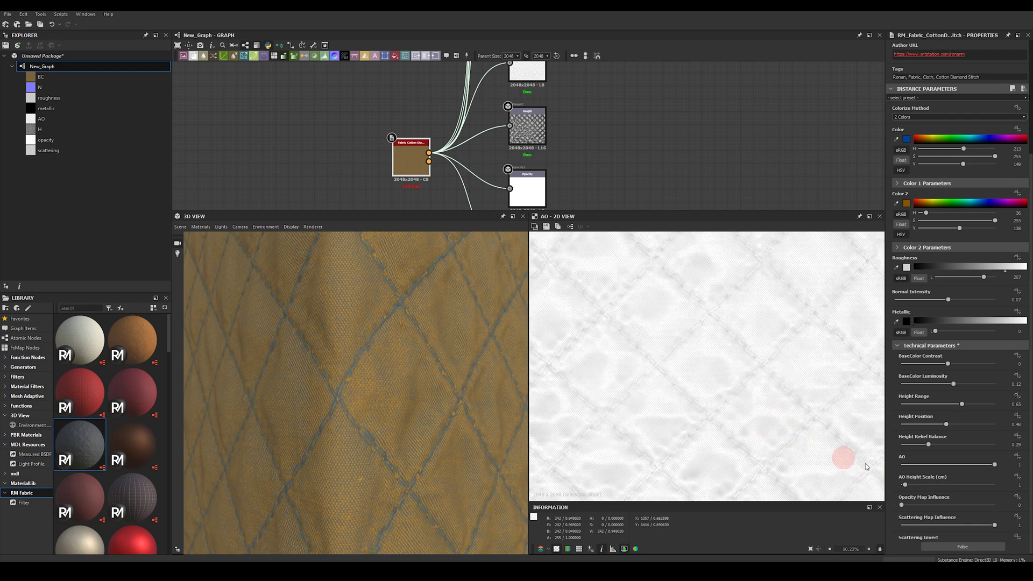
left_click(915, 486)
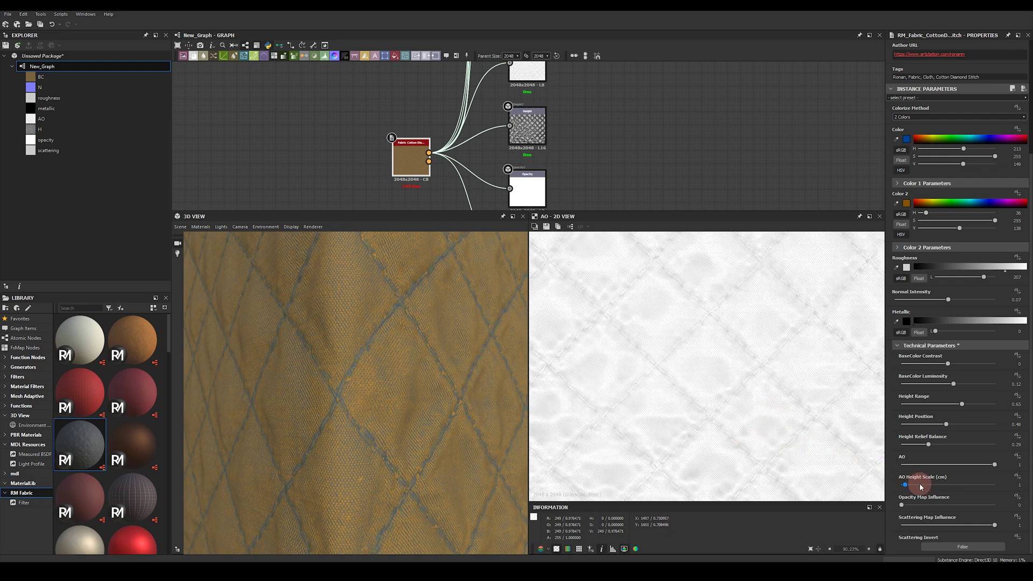
left_click_drag(915, 485, 924, 486)
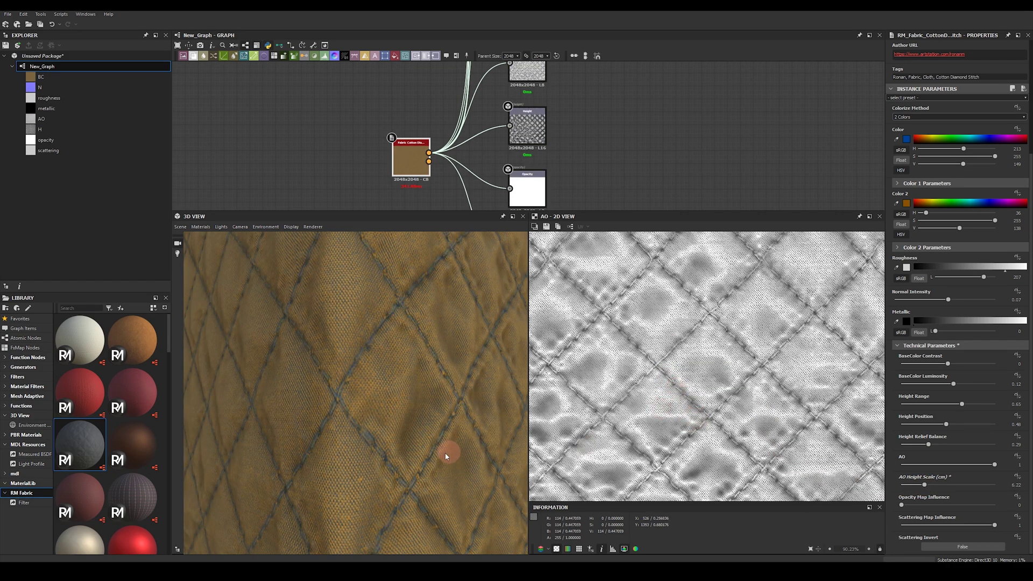
left_click_drag(323, 405, 543, 414)
left_click_drag(924, 485, 907, 485)
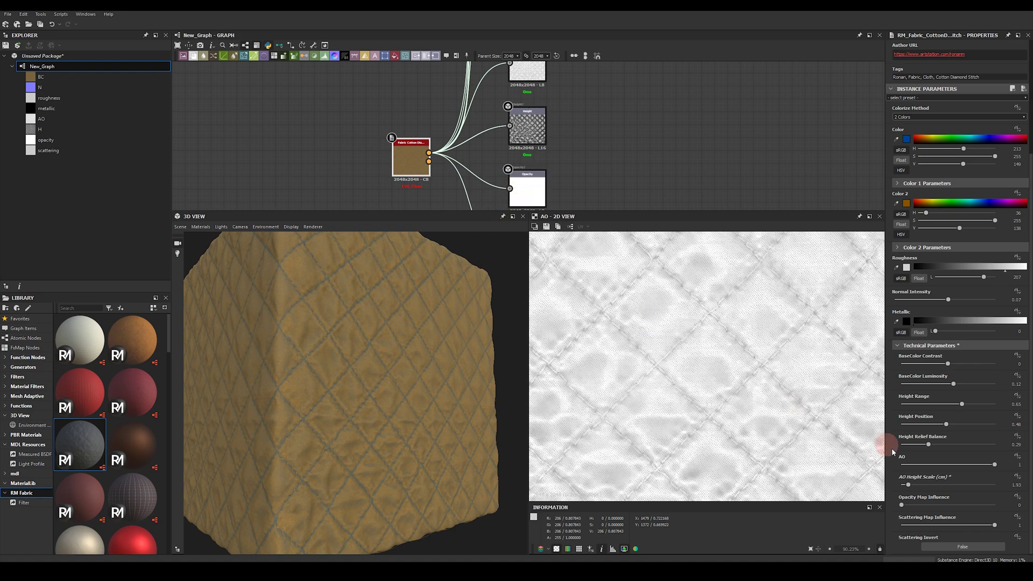
Set Opacity Map Influence to 1 and Scattering Map Influence to 0.99, and turn Scattering Invert on
left_click(926, 505)
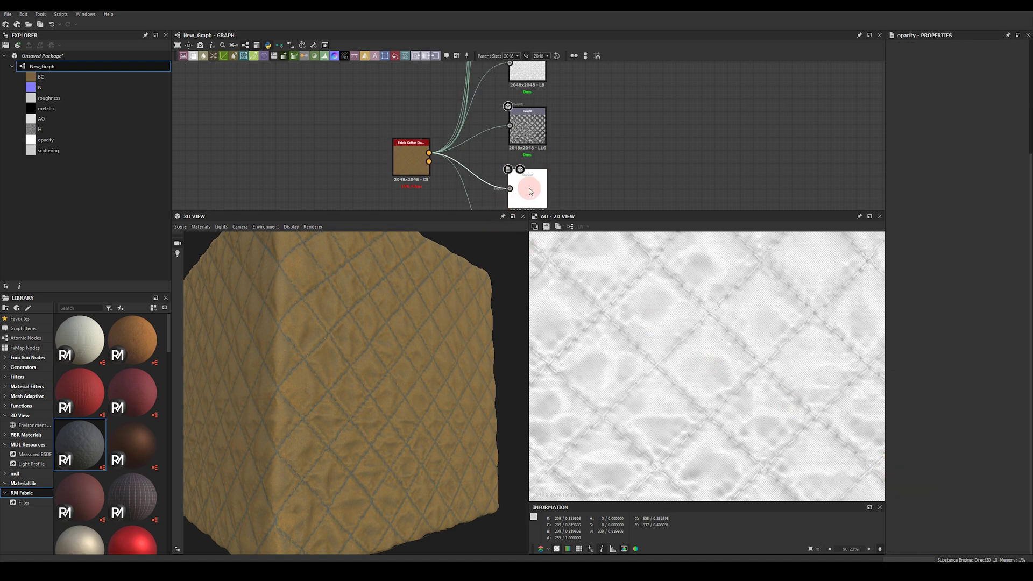
left_click_drag(926, 506, 956, 503)
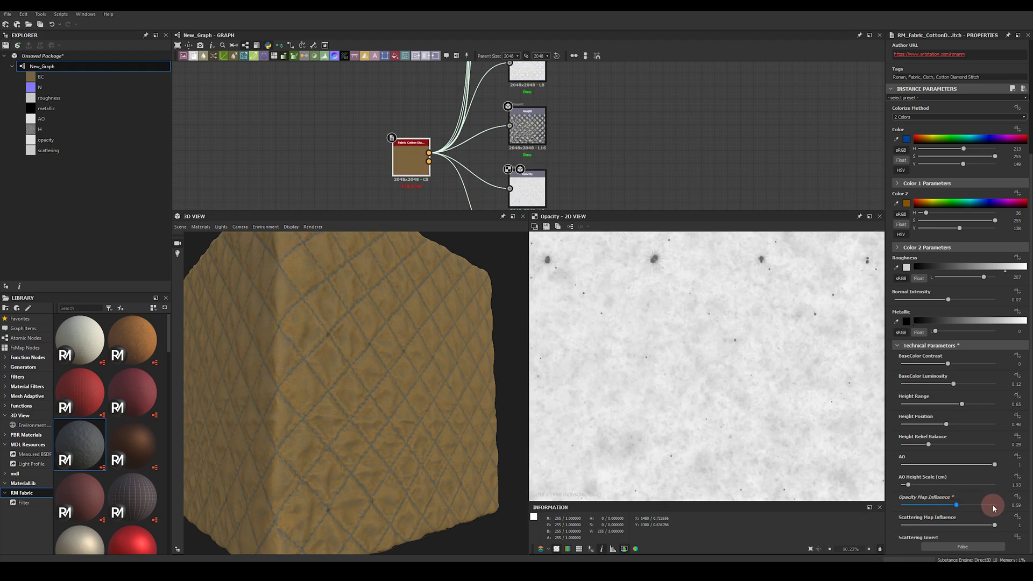
scroll(748, 392, "down", 5)
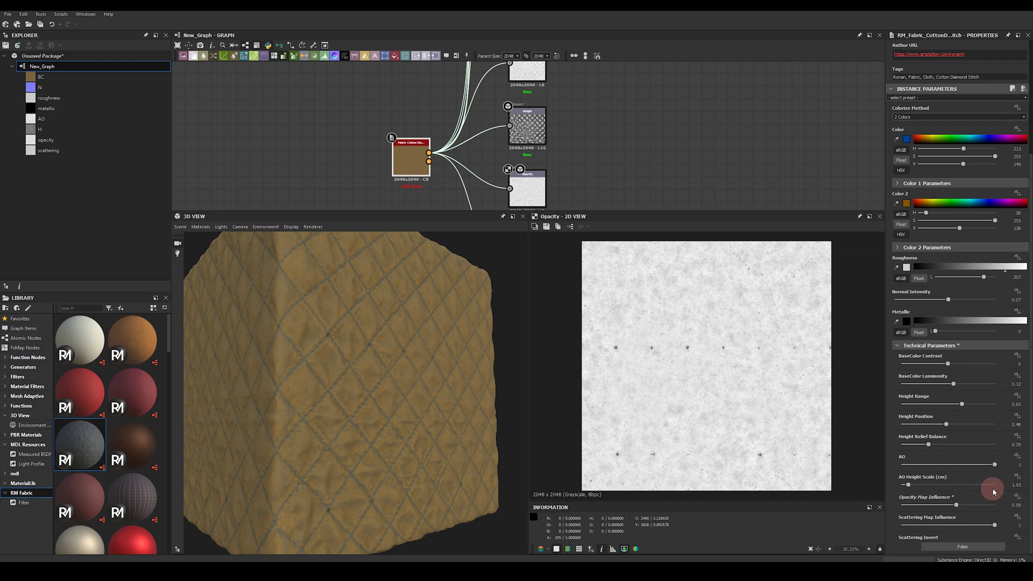
left_click(993, 504)
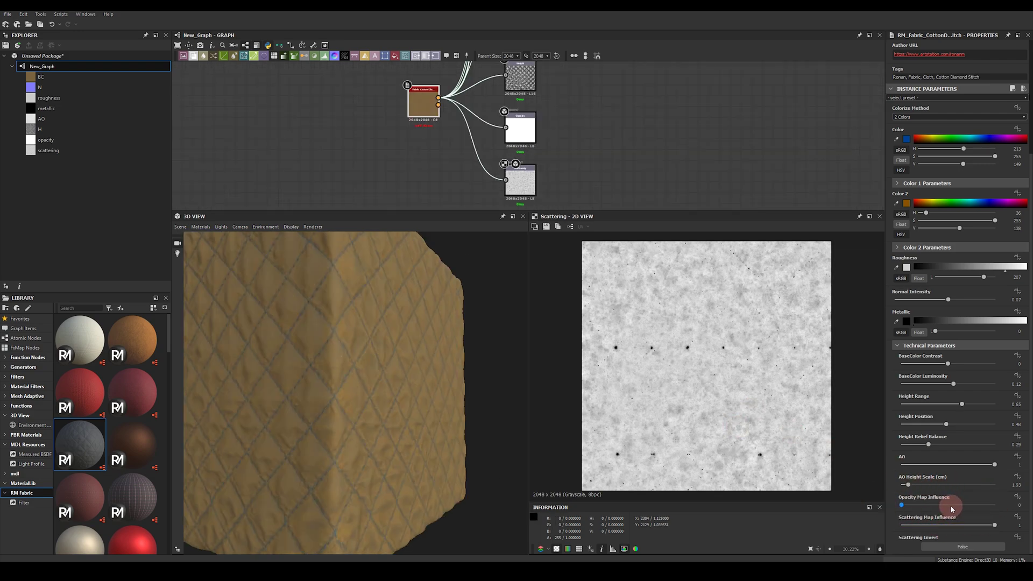
left_click(902, 525)
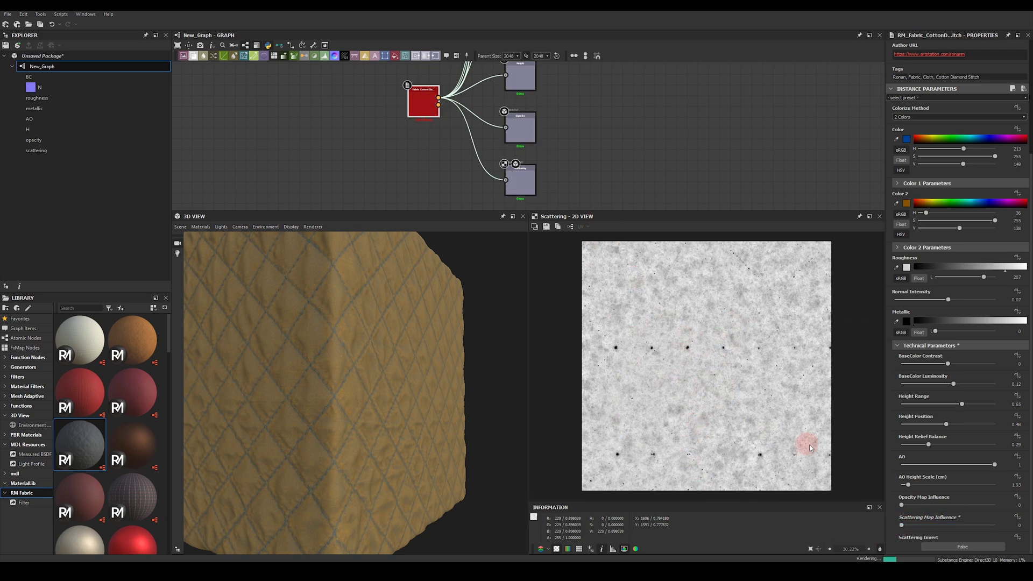
left_click(994, 526)
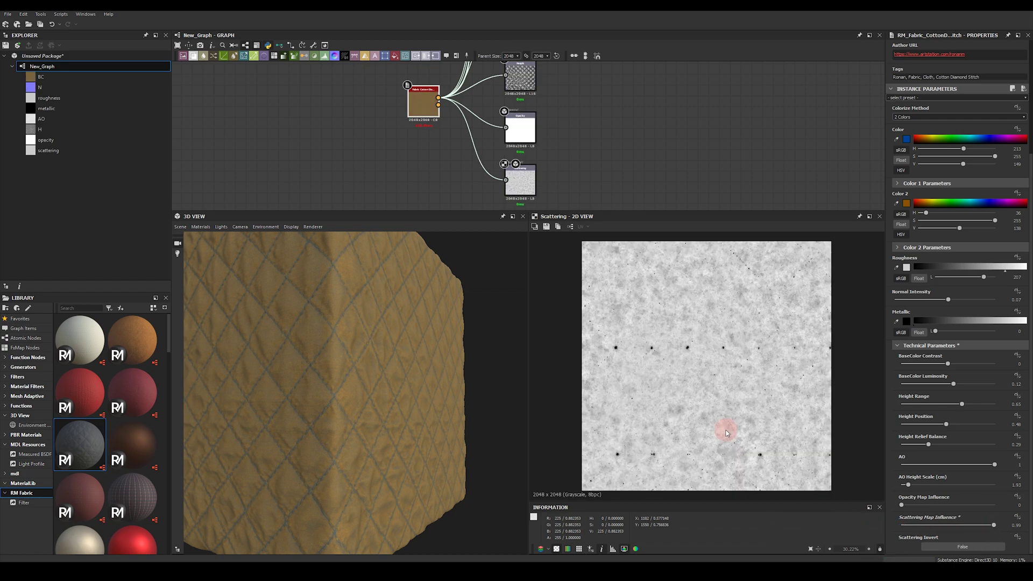
left_click(962, 547)
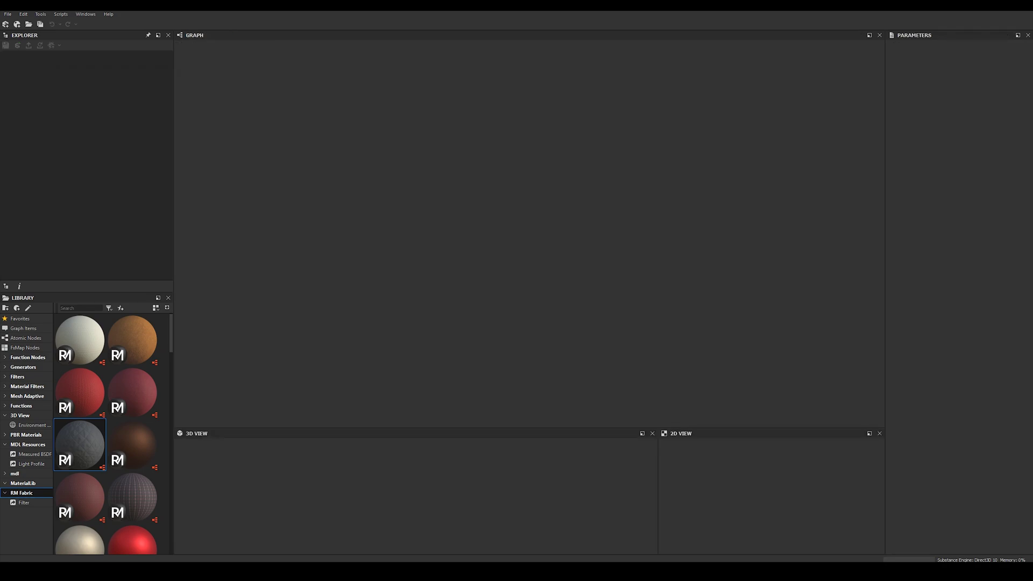
Open the RM_Fabric_CottonDiamondStitch package graph and inspect its base colour and opacity scan bitmaps
left_click_drag(79, 444, 94, 151)
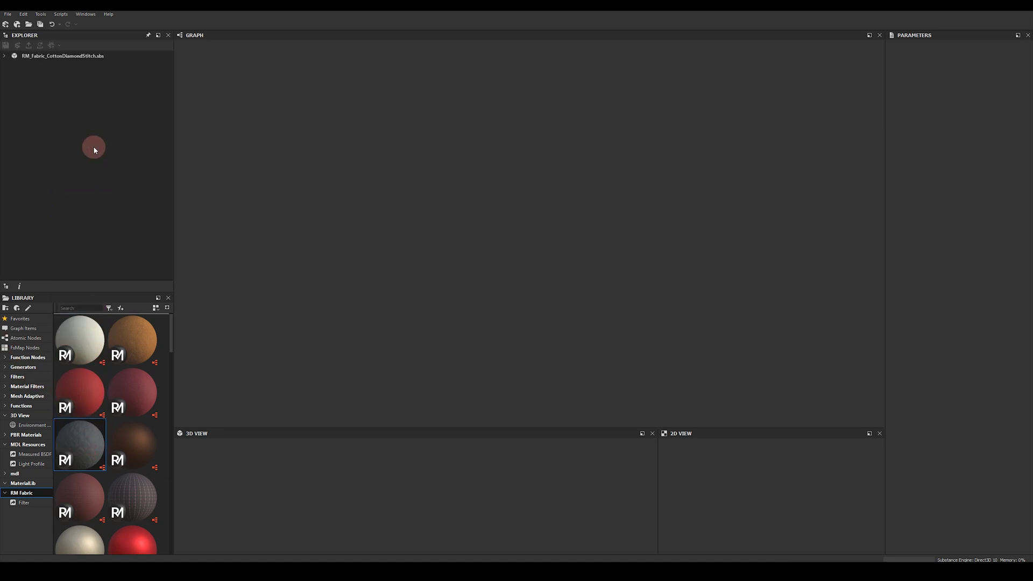
left_click(5, 56)
left_click(53, 67)
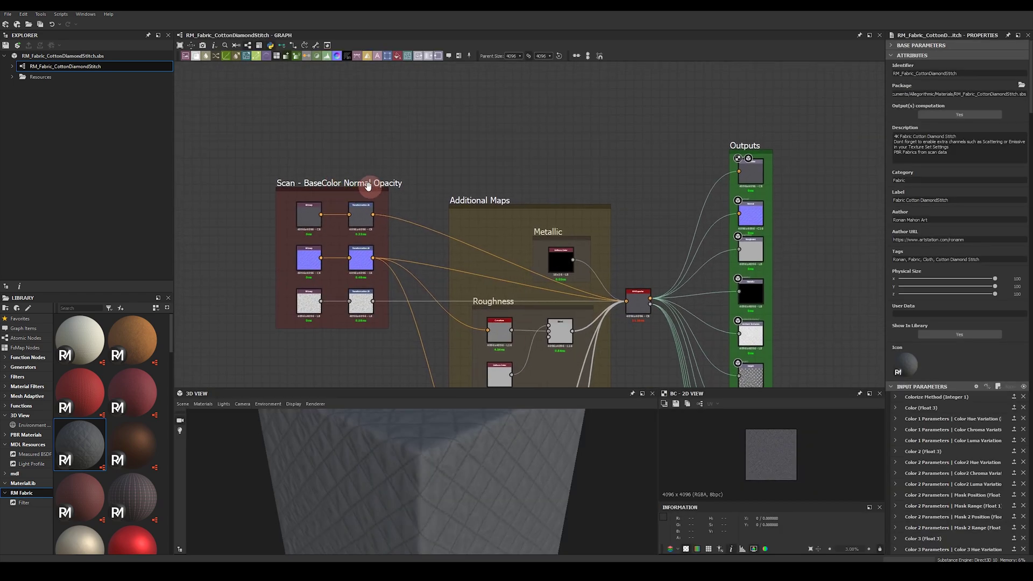
left_click(309, 216)
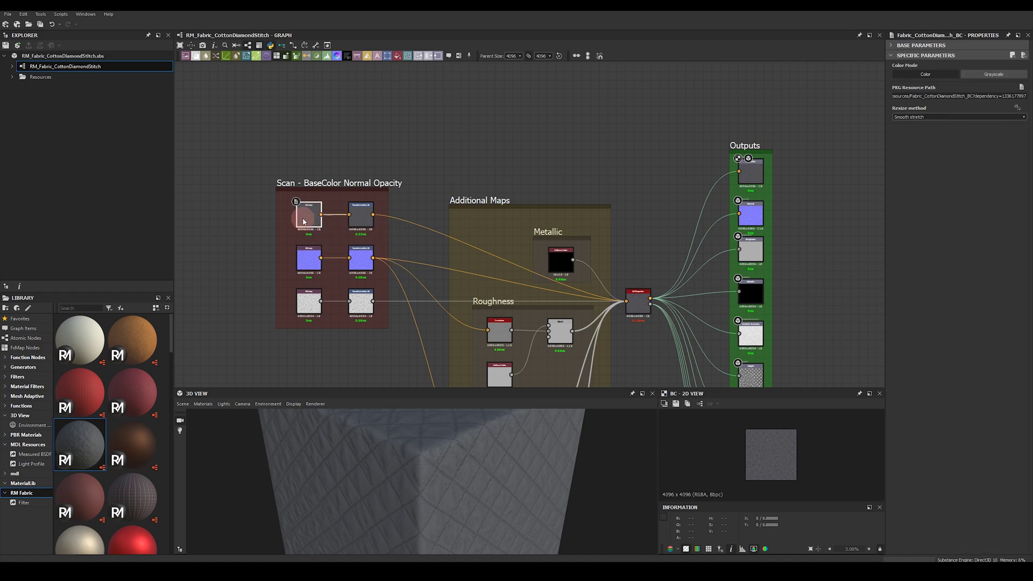
left_click(309, 307)
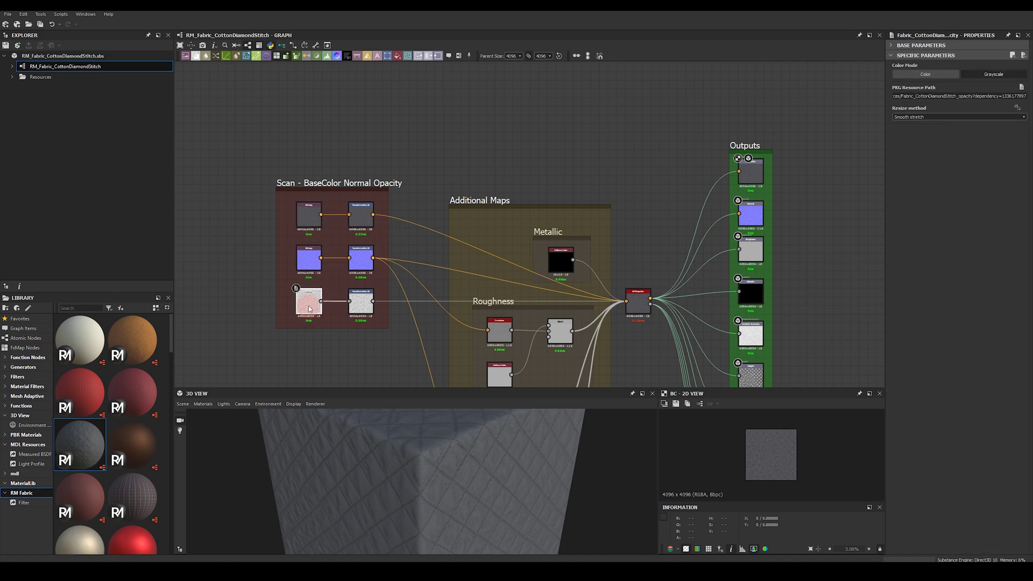
Pan through the Roughness, AO and Height frames of Additional Maps to the exporter node
scroll(308, 306, "up", 1)
middle_click_drag(309, 305, 411, 165)
middle_click_drag(450, 232, 439, 166)
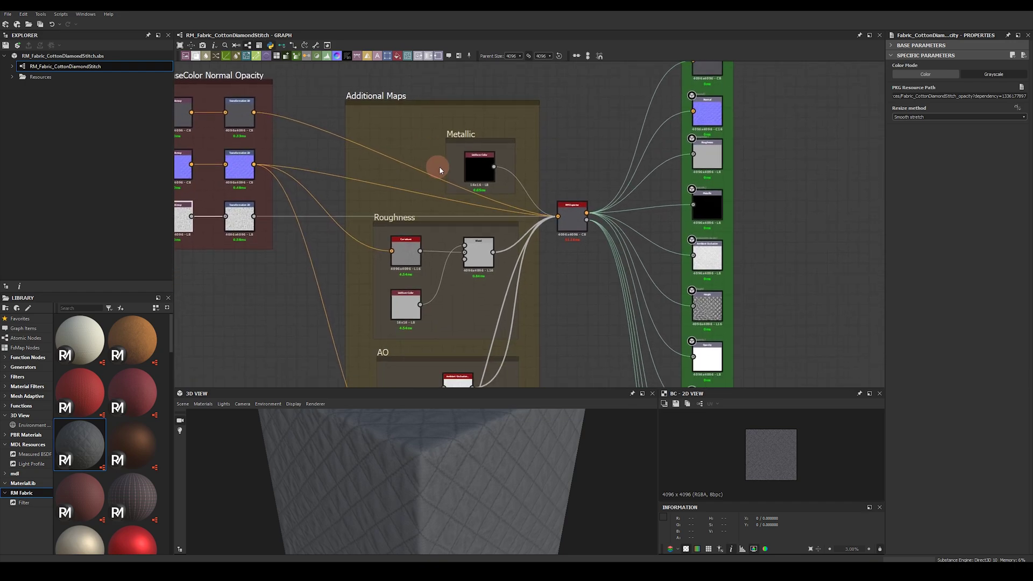
middle_click_drag(431, 250, 433, 200)
middle_click_drag(449, 282, 453, 212)
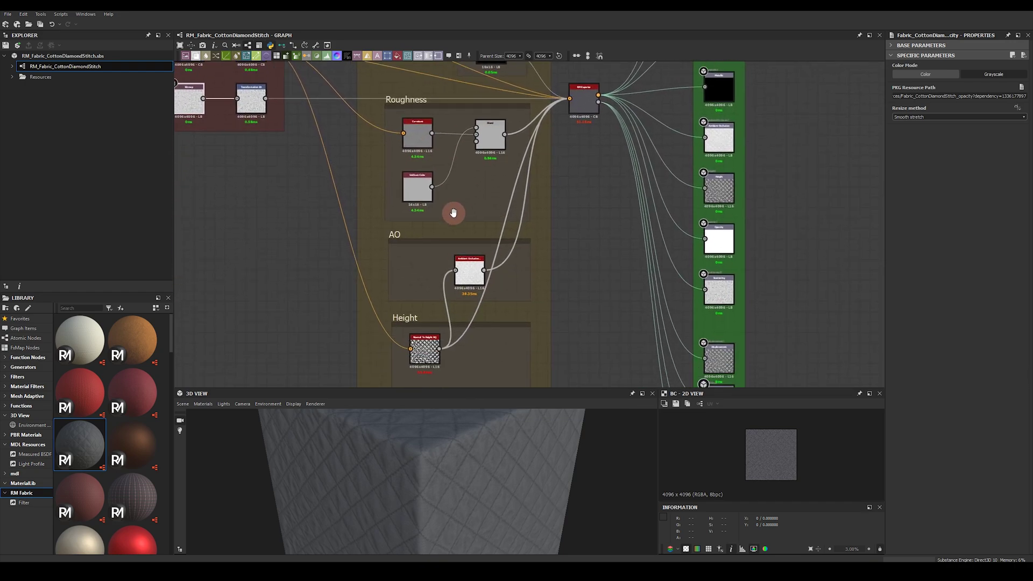
middle_click_drag(462, 262, 491, 296)
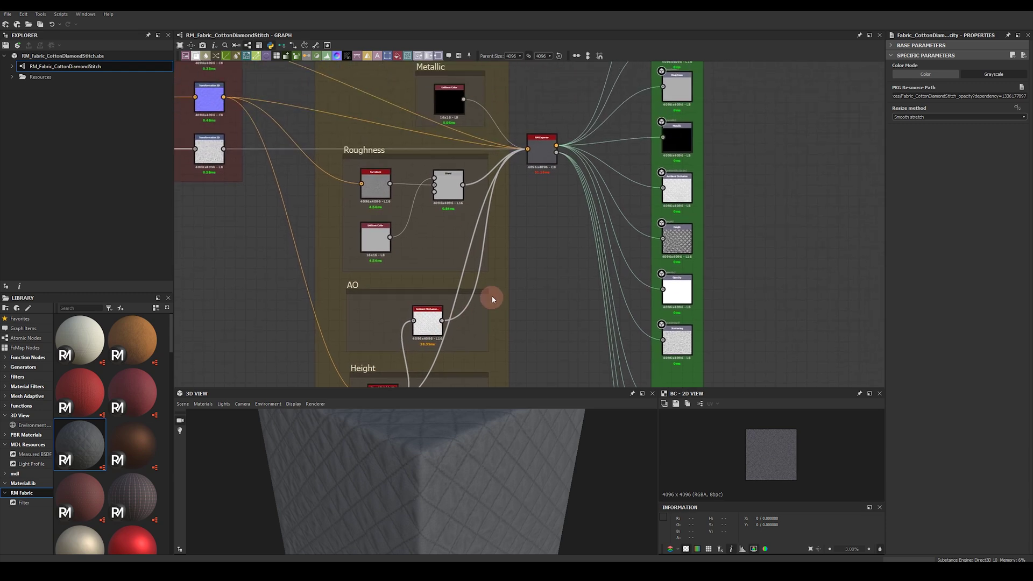
middle_click_drag(516, 199, 473, 296)
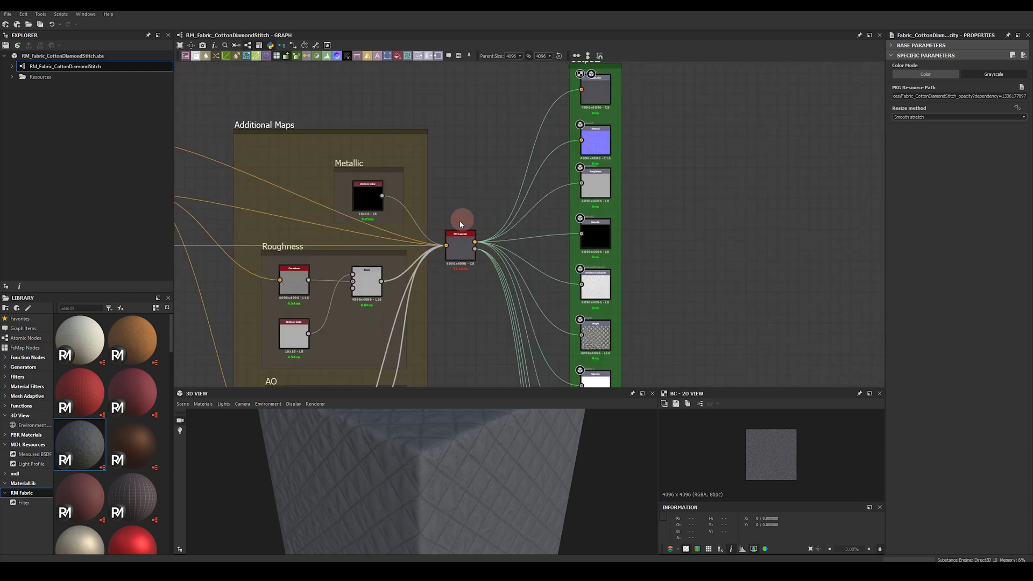
mouse_move(493, 224)
middle_mouse_down()
mouse_move(475, 253)
mouse_move(497, 237)
middle_mouse_up()
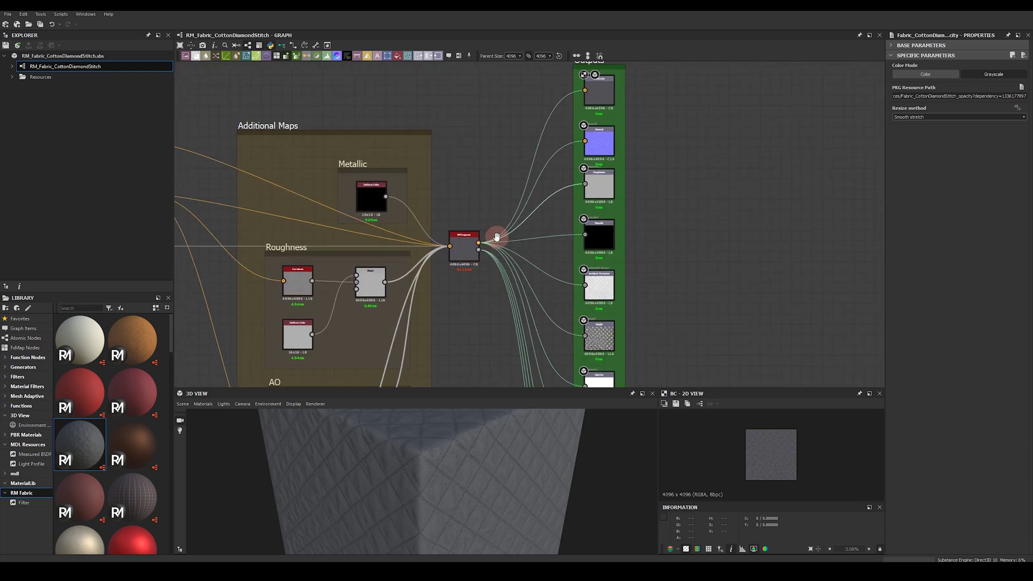
Review the outputs from BaseColor down to Displacement, then centre the RM Exporter node
scroll(498, 241, "down", 1)
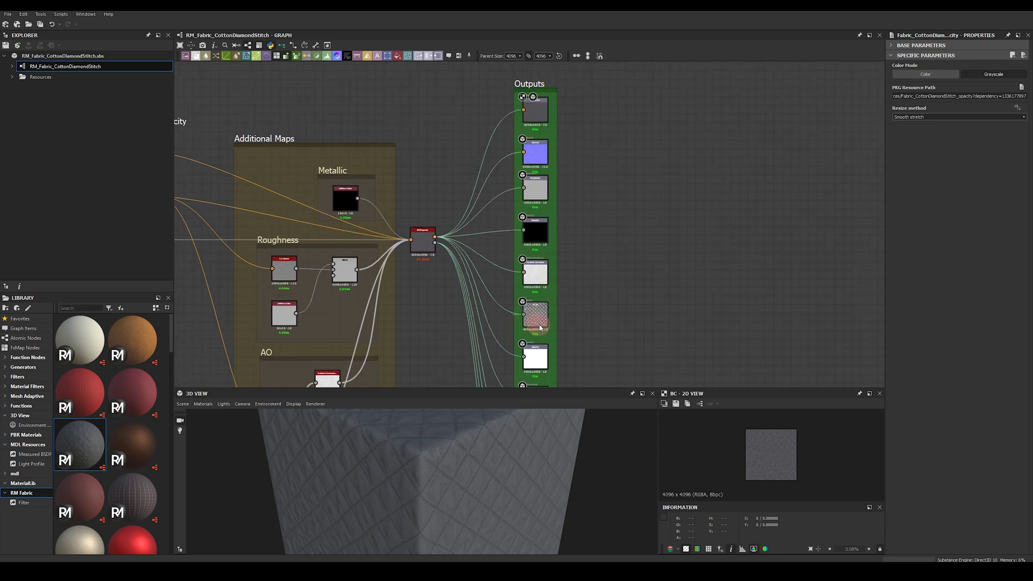
middle_click_drag(545, 289, 529, 314)
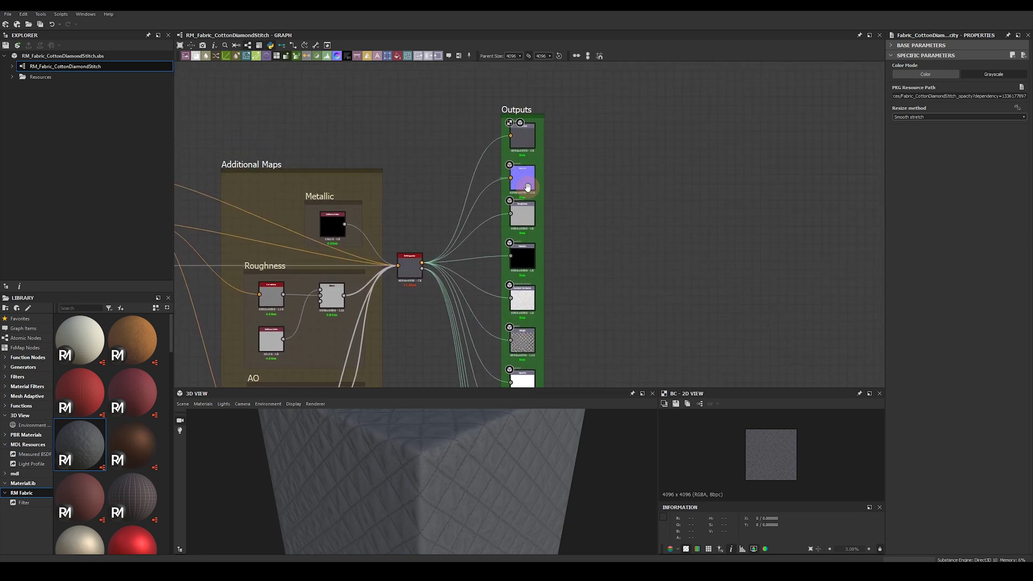
scroll(532, 143, "up", 2)
middle_click_drag(519, 215, 525, 180)
middle_click_drag(522, 244, 514, 199)
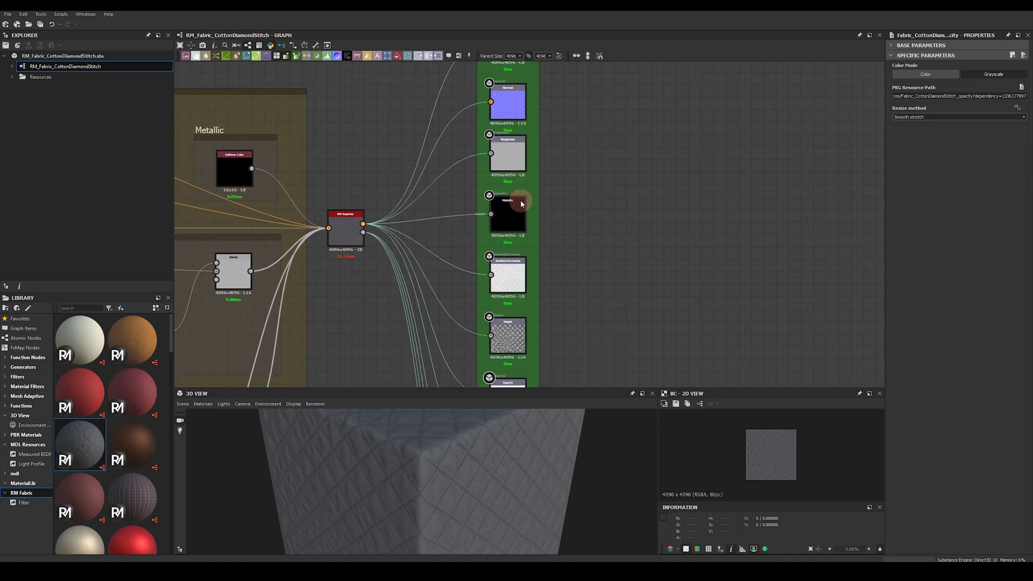
middle_click_drag(520, 288, 524, 229)
mouse_move(526, 279)
middle_mouse_down()
mouse_move(524, 222)
mouse_move(534, 251)
mouse_move(526, 277)
middle_mouse_up()
middle_click_drag(533, 328, 533, 226)
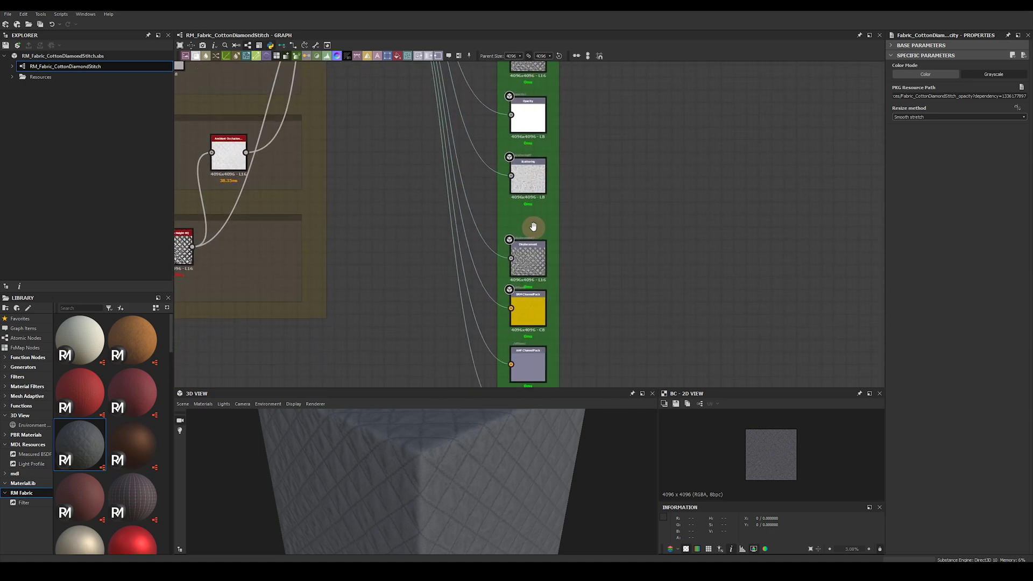
mouse_move(535, 278)
middle_mouse_down()
mouse_move(536, 240)
mouse_move(557, 217)
middle_mouse_up()
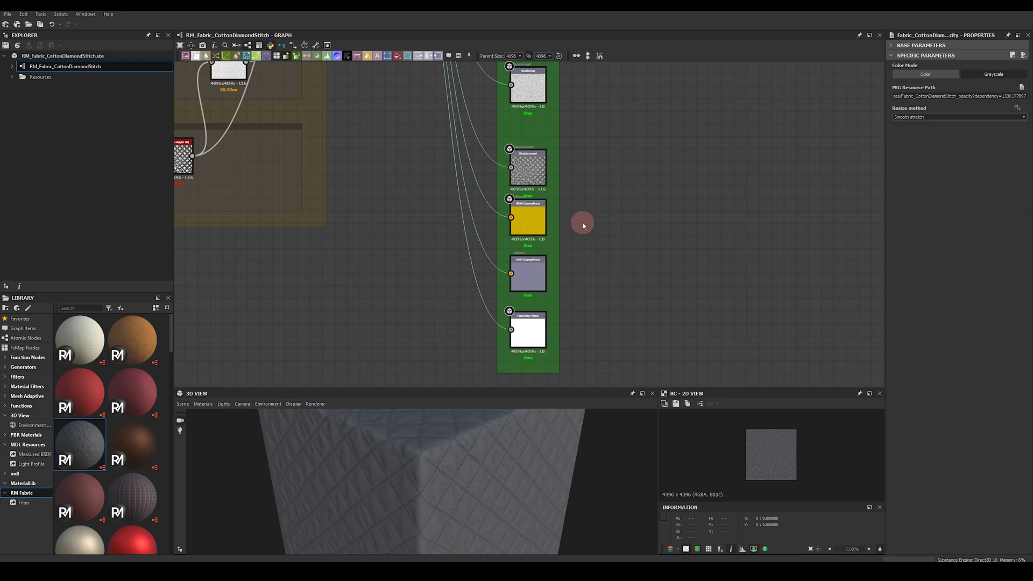
scroll(573, 234, "up", 2)
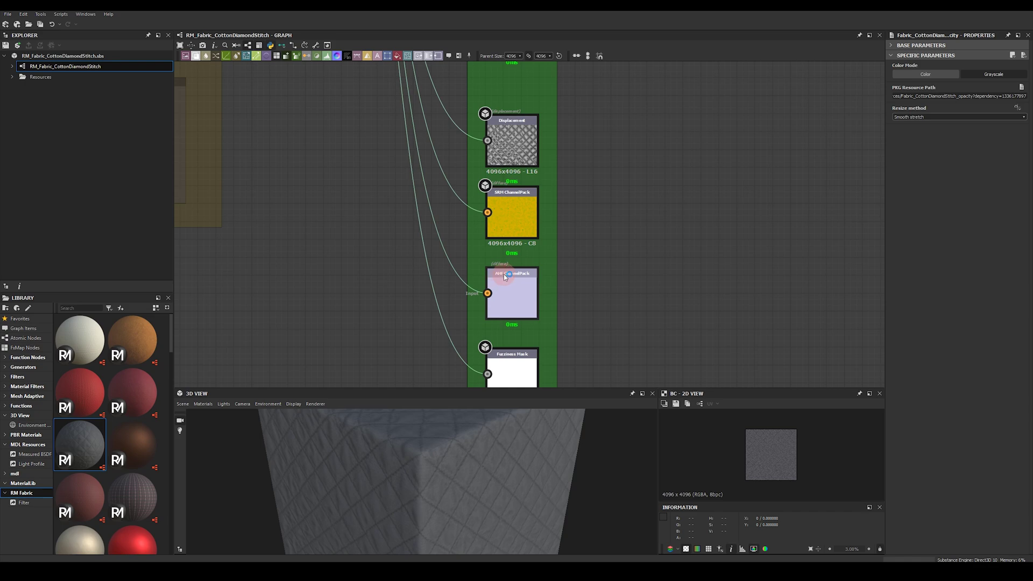
scroll(496, 299, "down", 5)
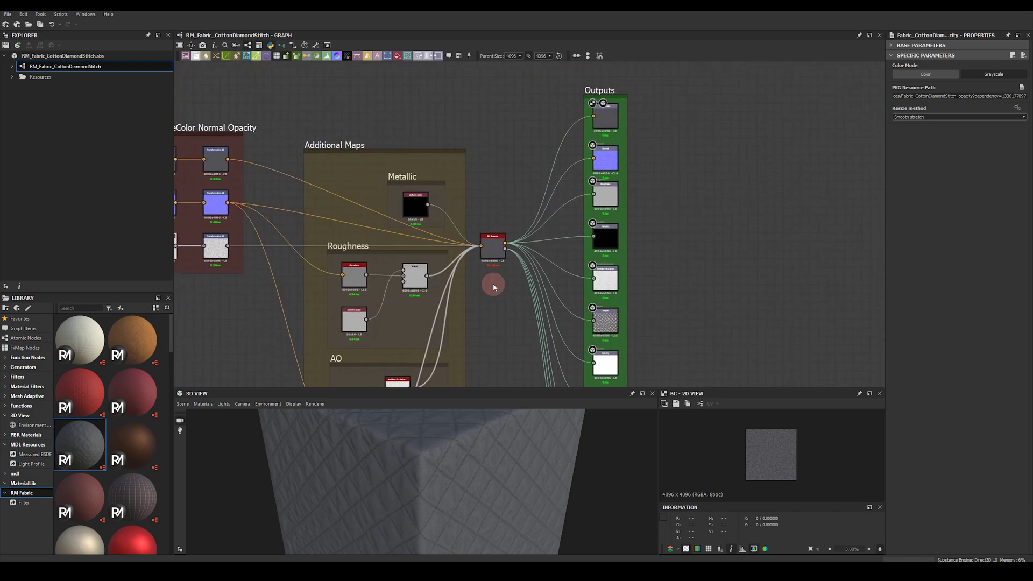
scroll(497, 274, "up", 2)
middle_click_drag(495, 302, 495, 267)
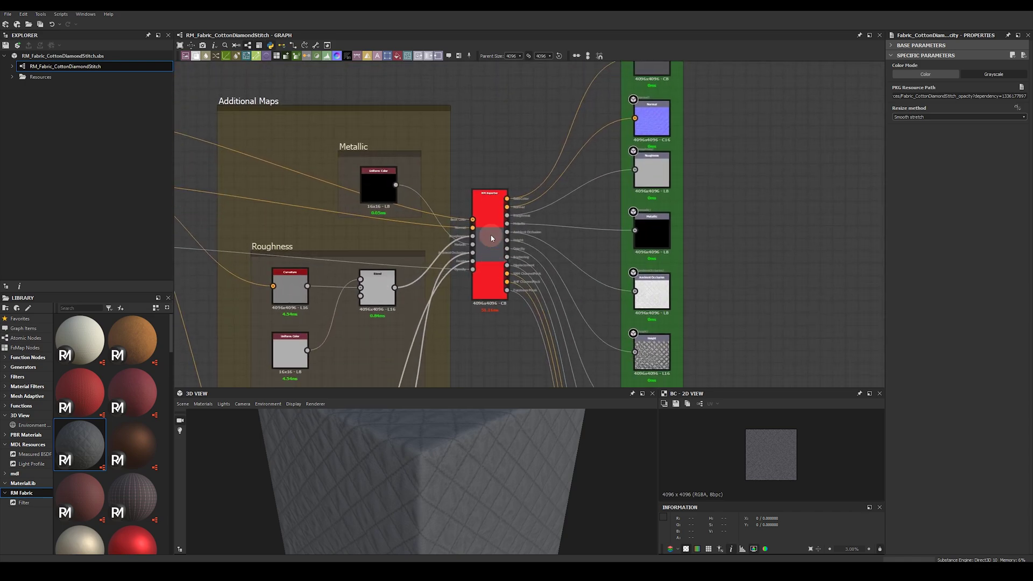
scroll(494, 231, "up", 1)
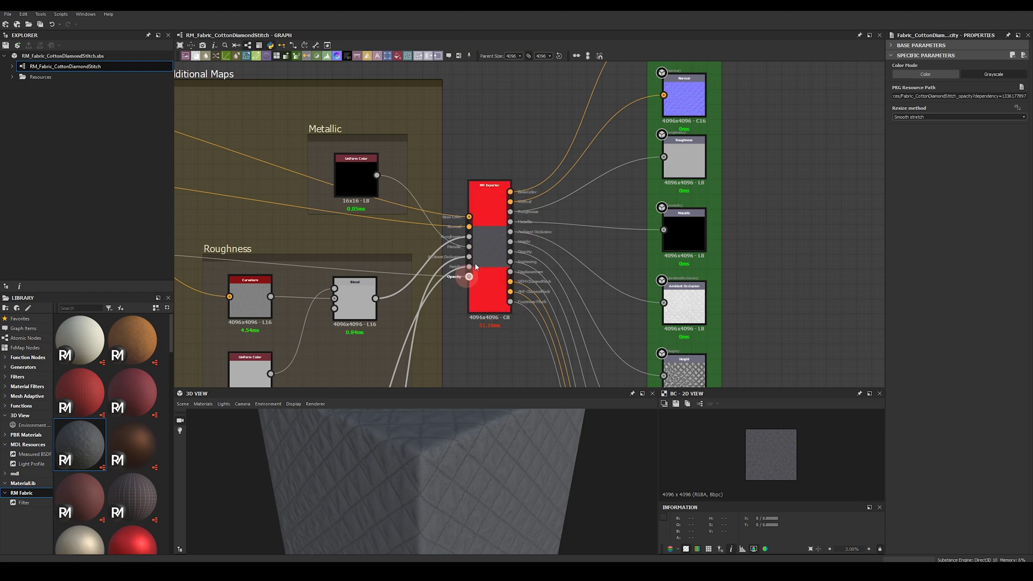
Open the RM Exporter's referenced ExportMaps graph and shift it to show the Inputs
right_click(495, 221)
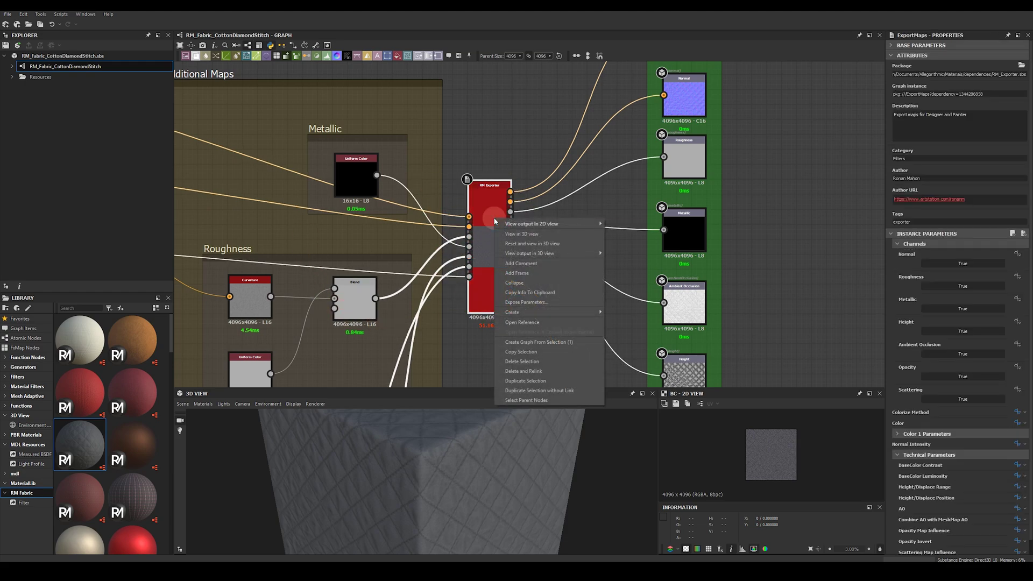
left_click(523, 323)
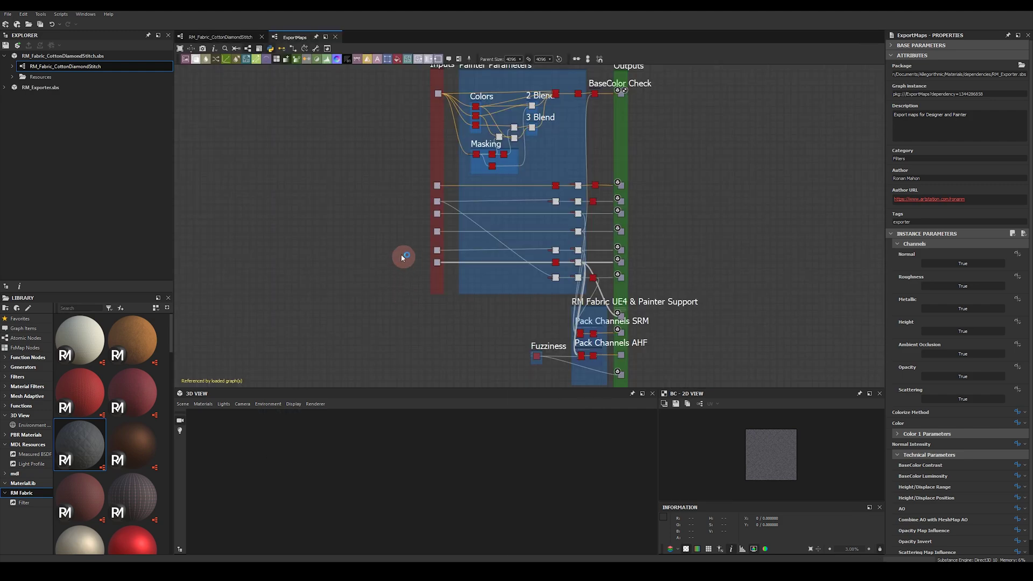
scroll(420, 185, "up", 3)
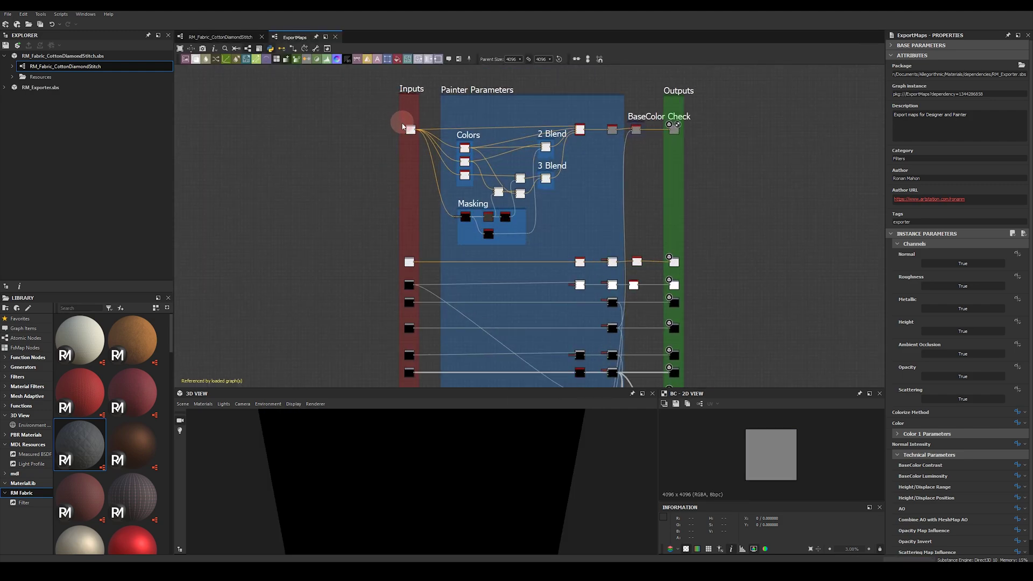
middle_click_drag(398, 303, 328, 245)
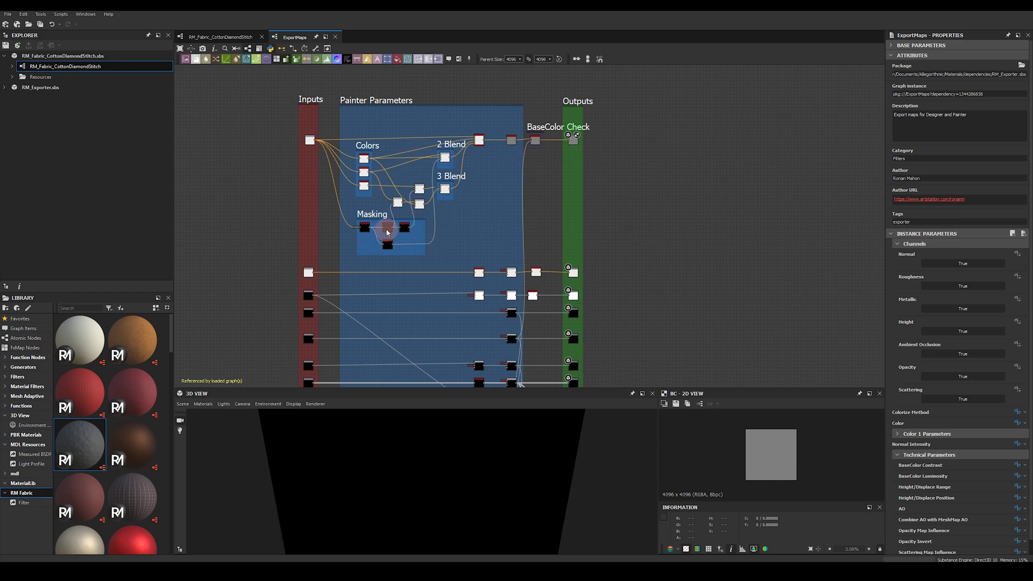
Look over the output rows and collapse the Channels group in Instance Parameters
scroll(421, 253, "up", 3)
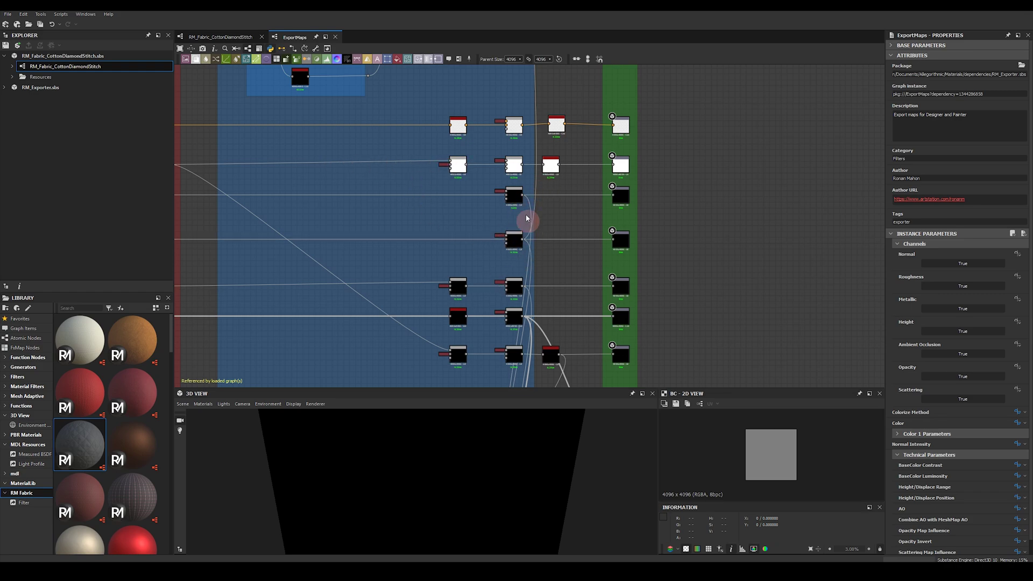
middle_click_drag(526, 293, 526, 199)
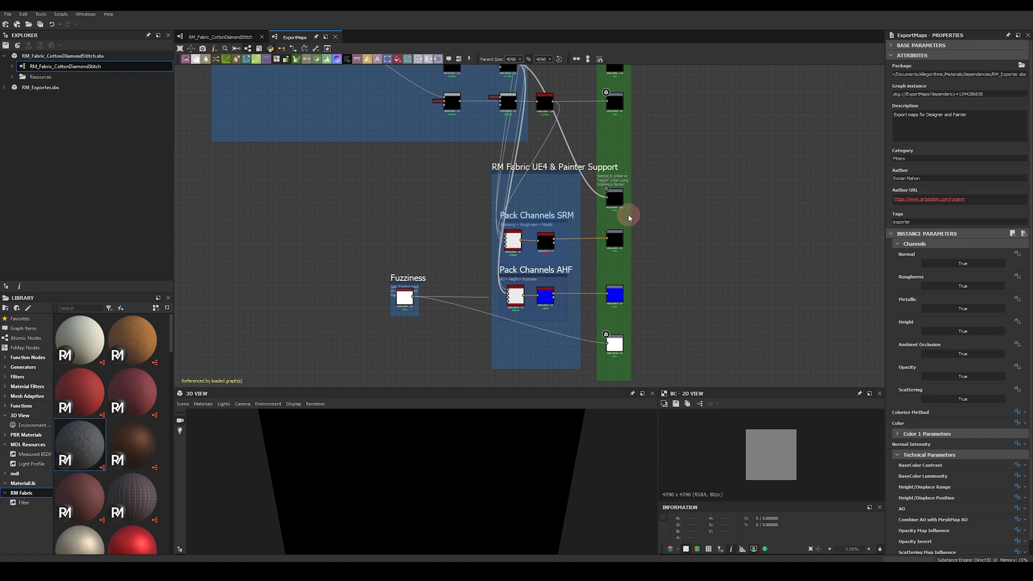
left_click(914, 244)
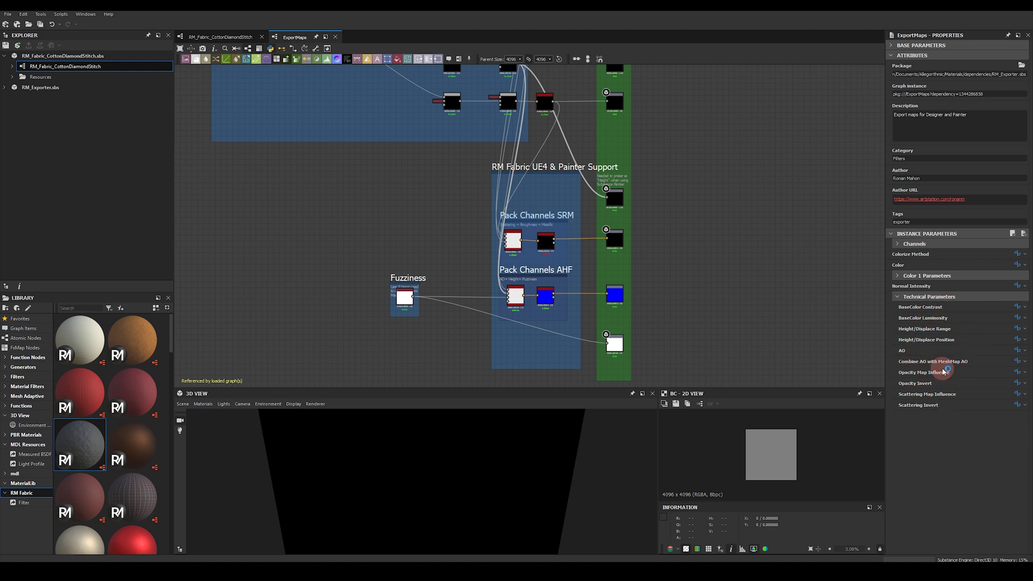
Zoom out over the whole ExportMaps graph, then return to the RM_Fabric_CottonDiamondStitch tab
scroll(701, 215, "down", 5)
mouse_move(685, 187)
middle_mouse_down()
mouse_move(671, 214)
mouse_move(438, 242)
middle_mouse_up()
scroll(438, 242, "down", 2)
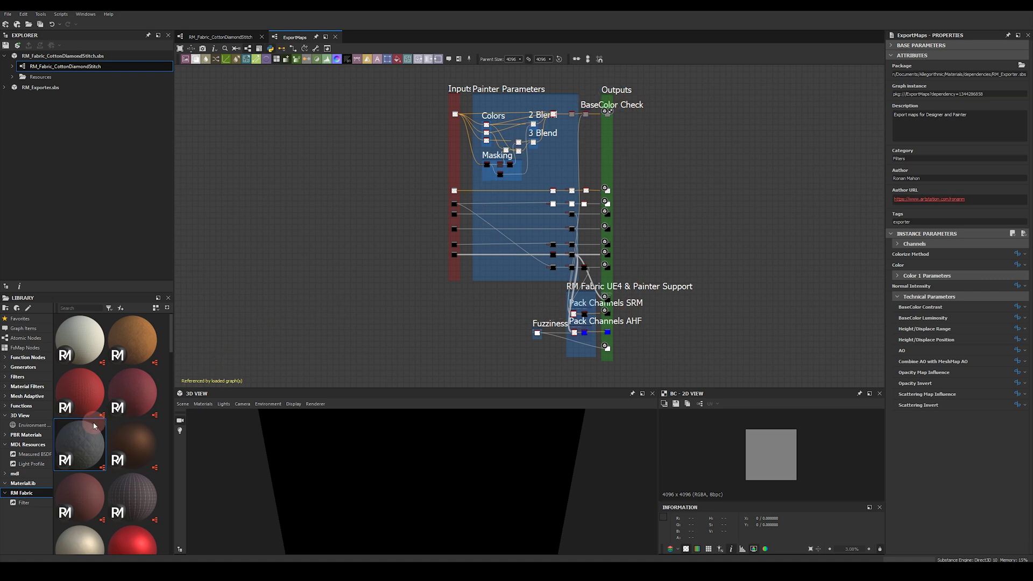
scroll(585, 268, "up", 3)
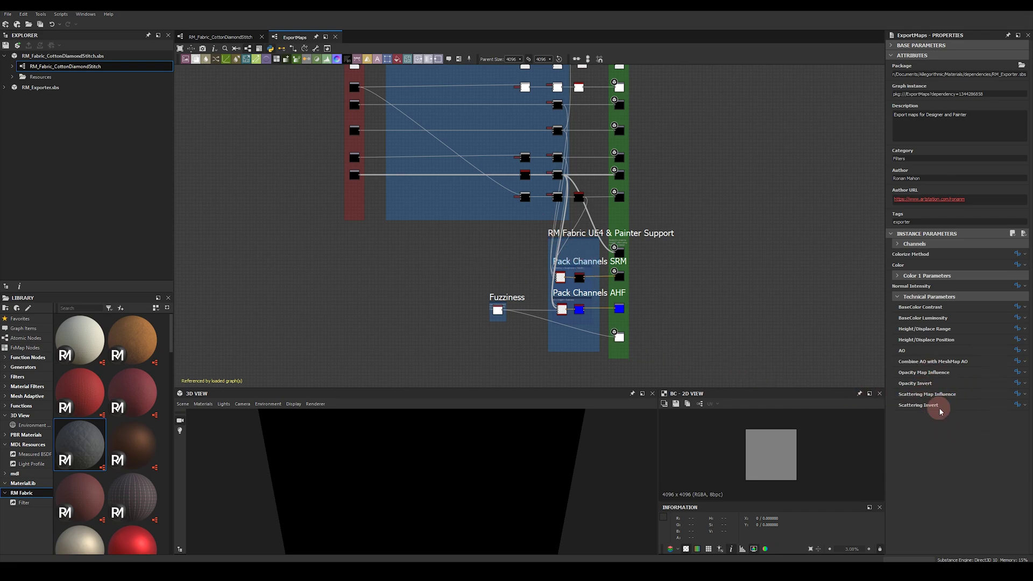
left_click(221, 37)
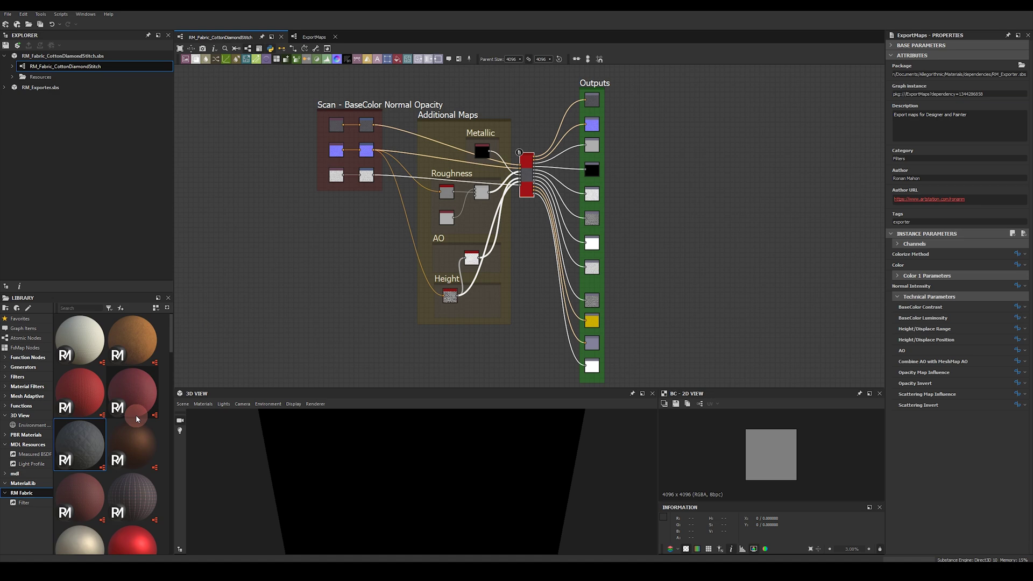
Select the RM_Fabric_CottonDiamondStitch.sbs package in the Explorer
mouse_move(136, 415)
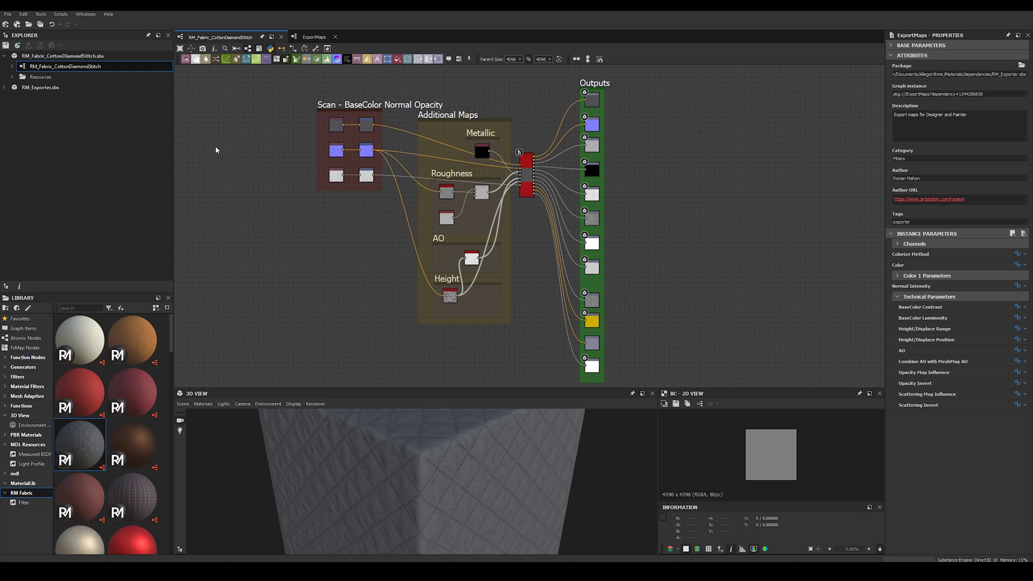
left_click(89, 57)
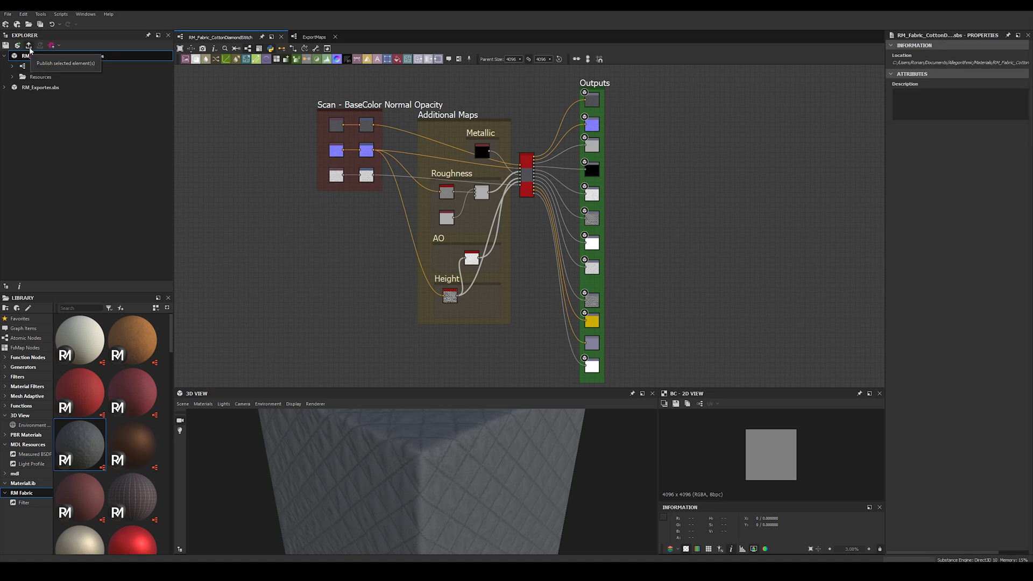
Publish the package as RM_Fabric_CottonDiamondStitch.sbsar into the SubstancePainter folder
left_click(29, 46)
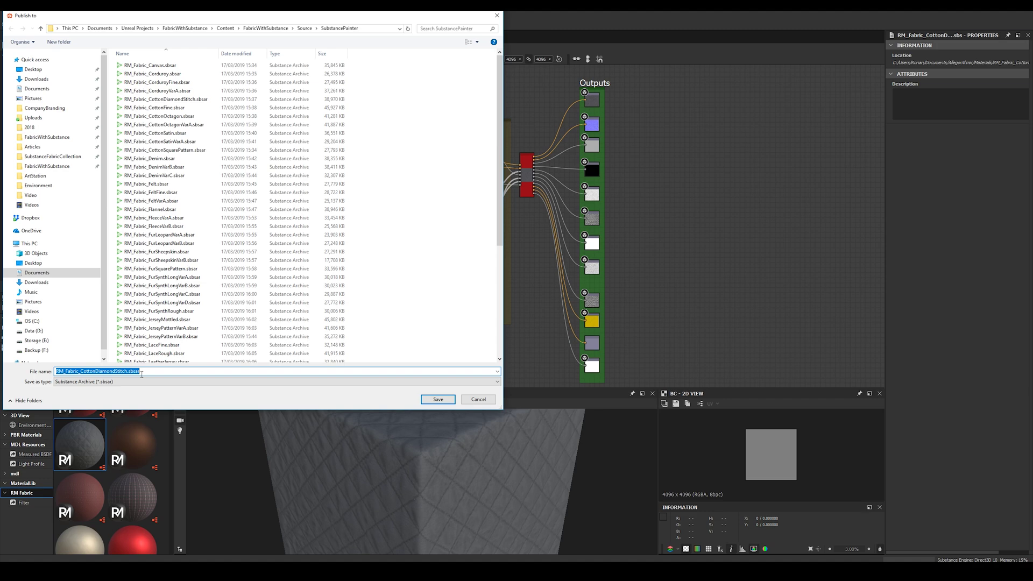
key("Return")
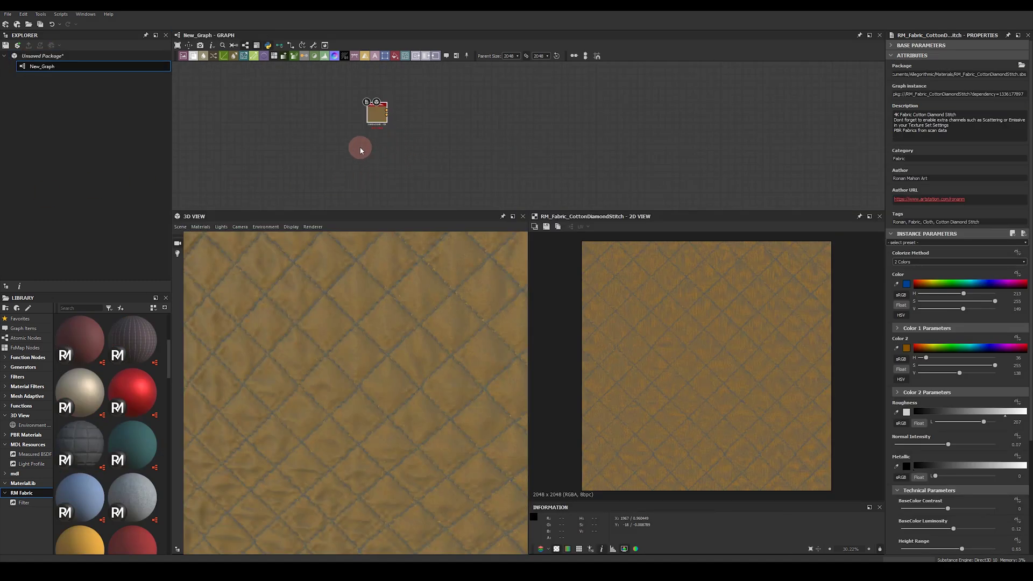
Drop the RM_Fabric_DenimVarC denim node beside the cotton node and search nodes for 'blen'
middle_click_drag(383, 143, 393, 145)
scroll(397, 162, "up", 4)
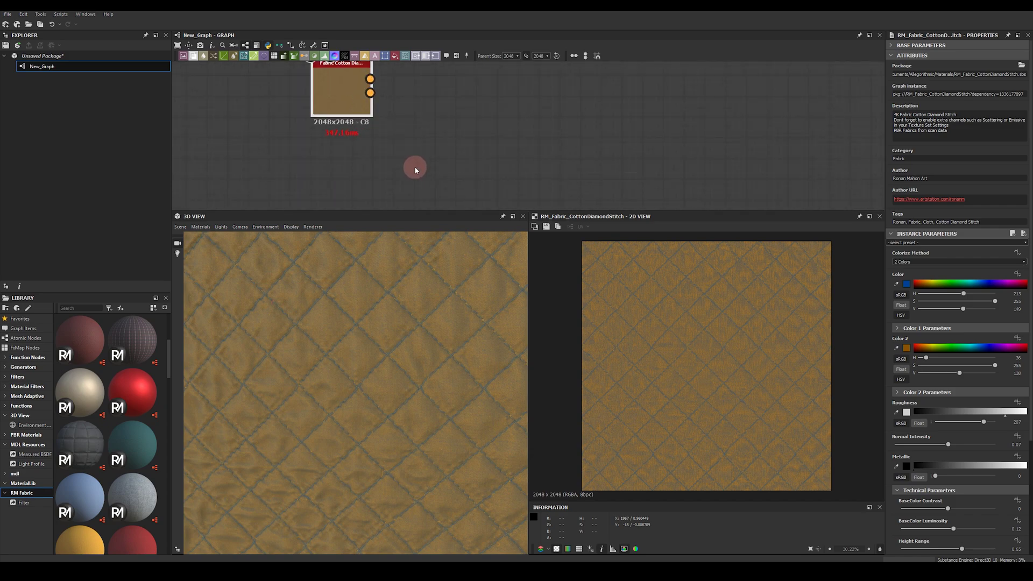
scroll(401, 173, "down", 2)
middle_click_drag(446, 191, 421, 172)
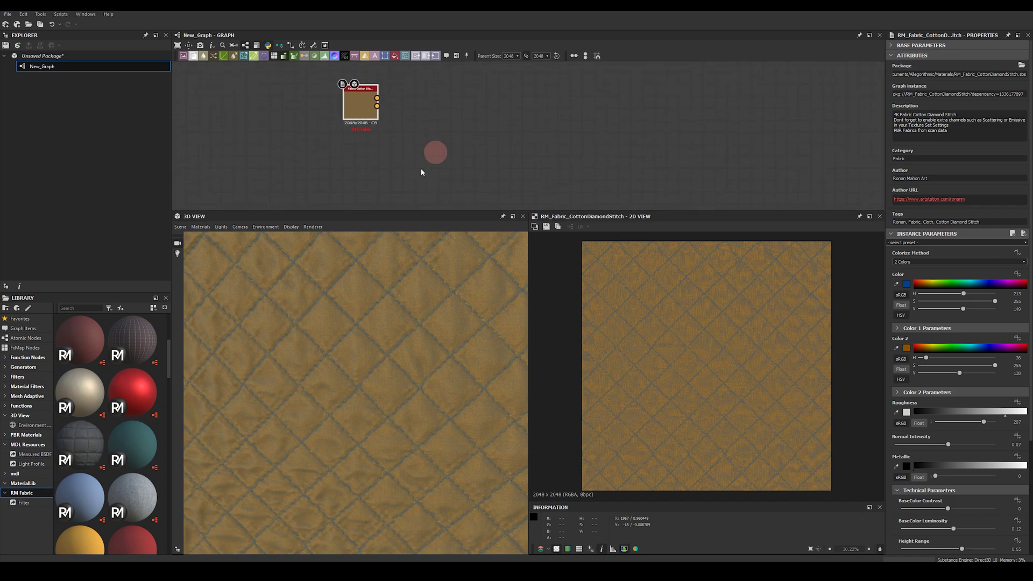
scroll(441, 379, "down", 5)
left_click_drag(441, 380, 341, 376)
scroll(124, 430, "down", 3)
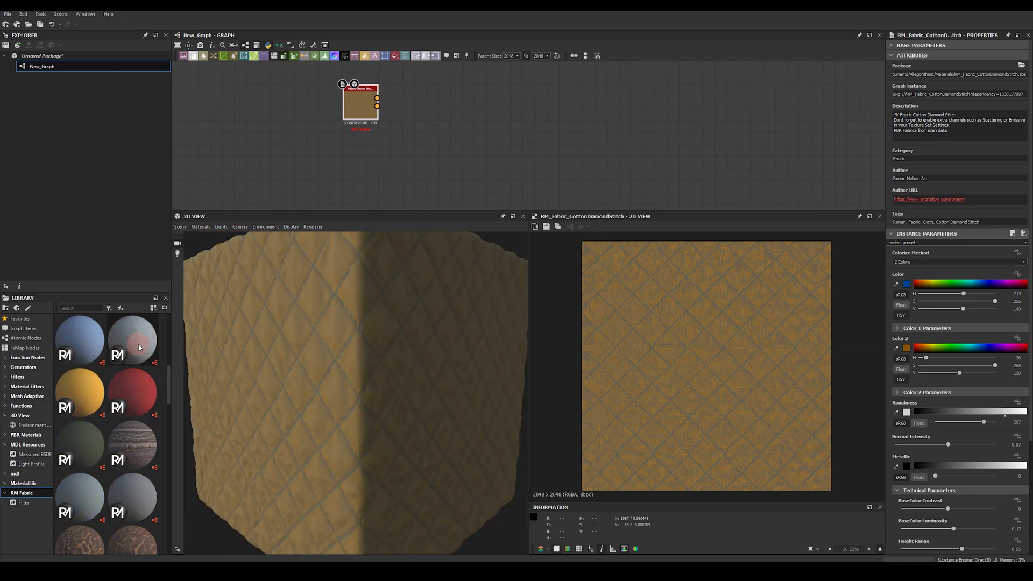
left_click_drag(132, 339, 353, 175)
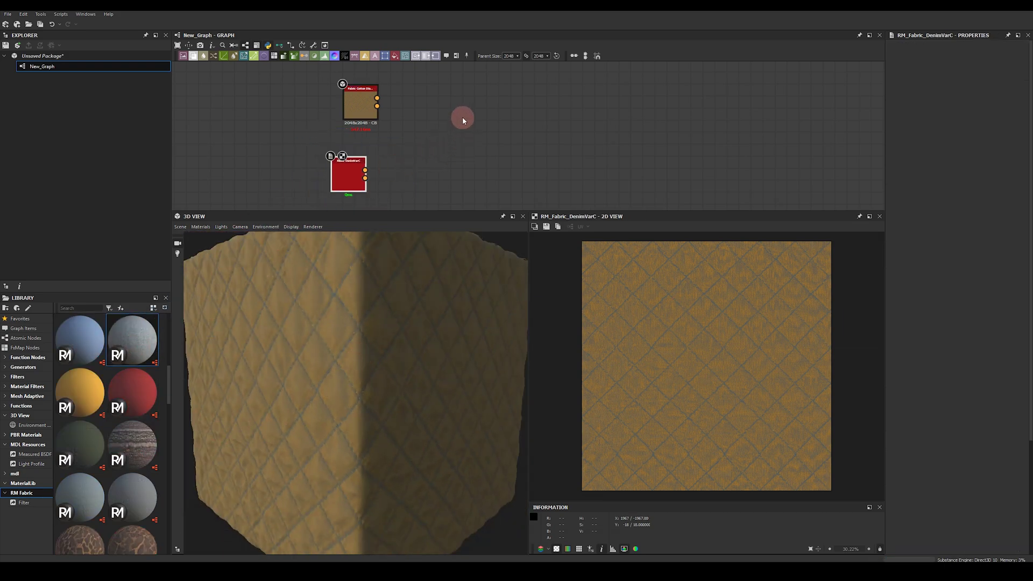
key("space")
type("blend")
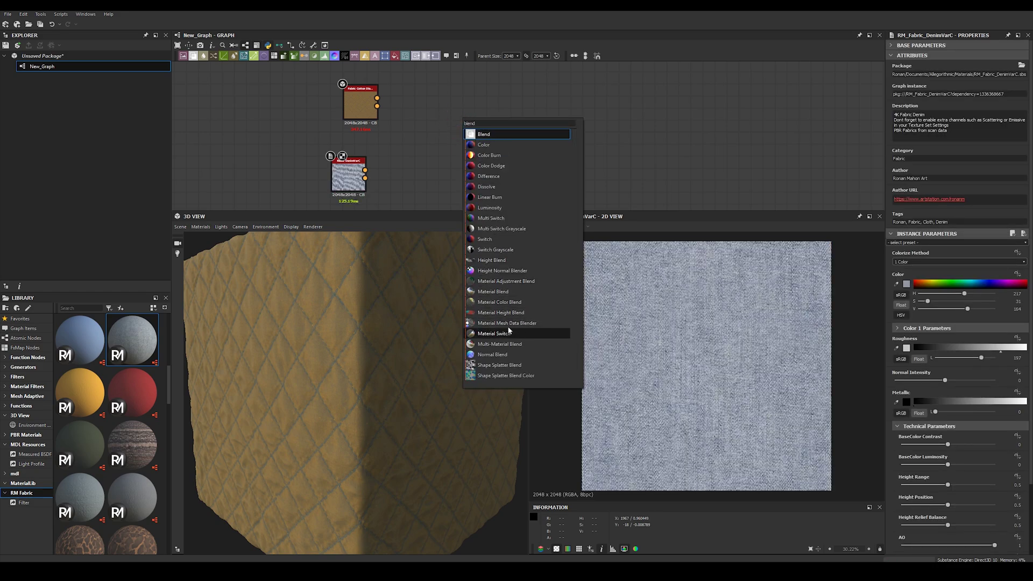
Add a Material Height Blend node with cotton in input 1 and denim in input 2
left_click(516, 313)
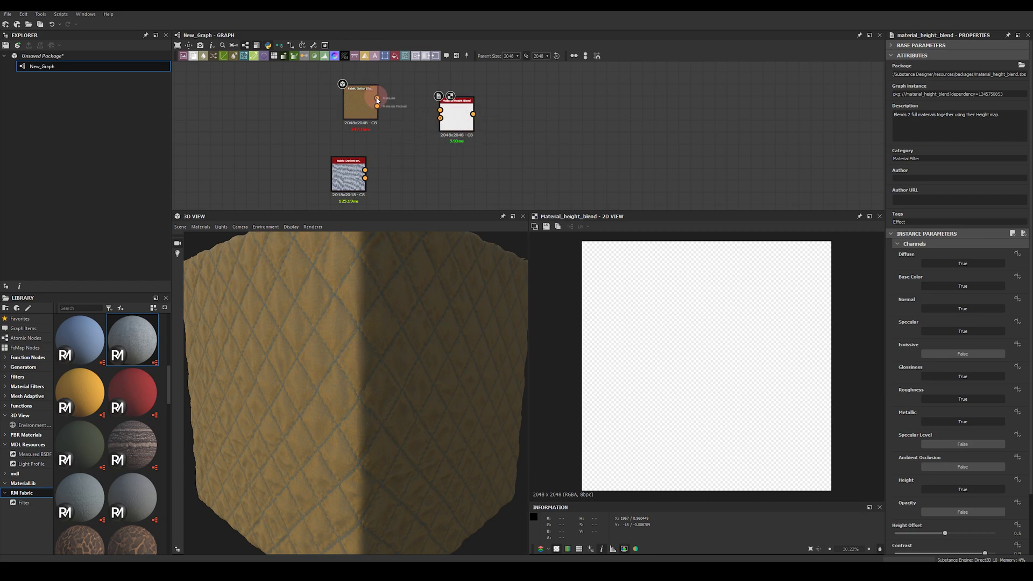
left_click_drag(410, 110, 440, 109)
left_click(403, 160)
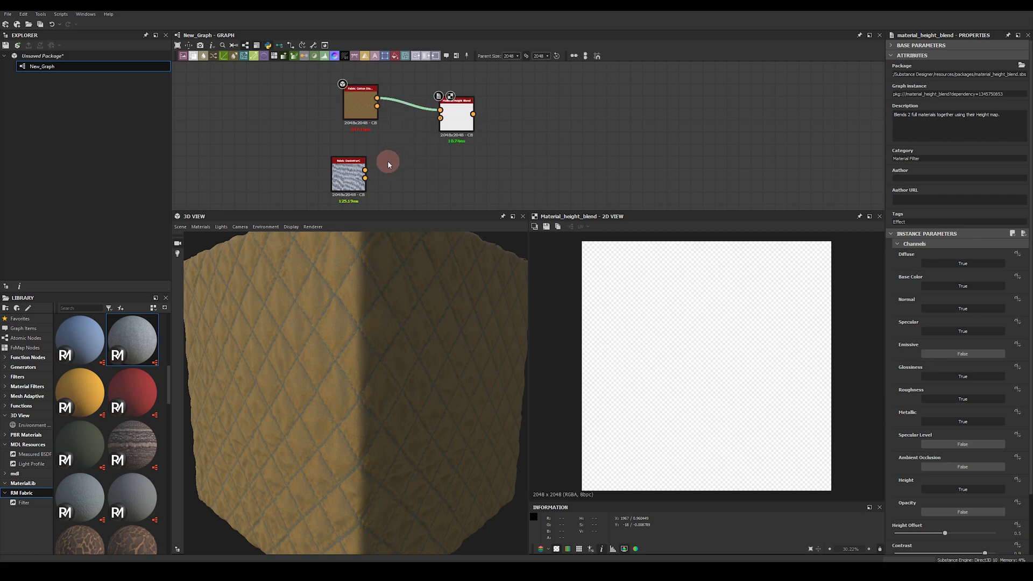
left_click_drag(373, 171, 440, 117)
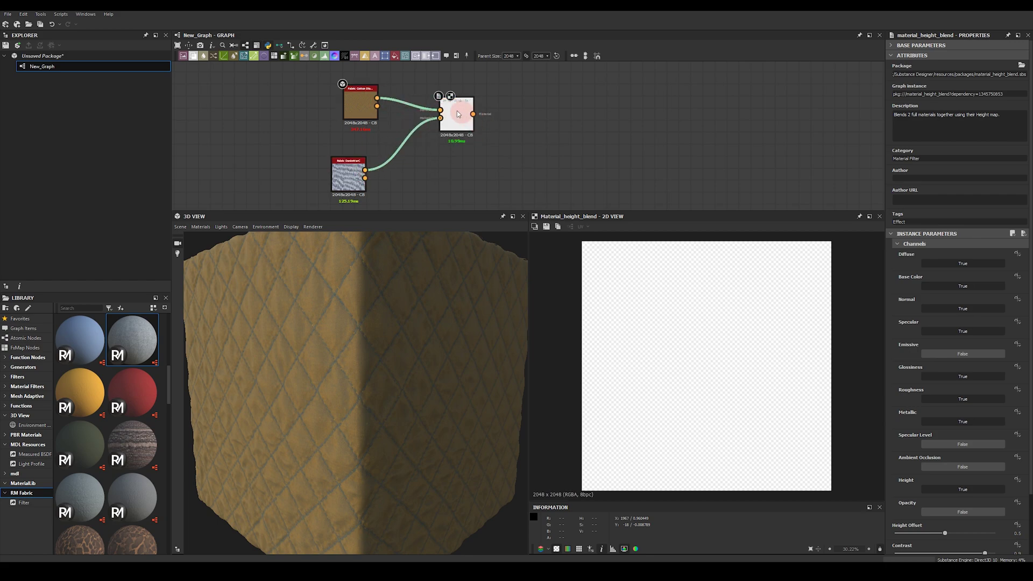
Show the cotton-denim blend on the cube in the 3D view
right_click(454, 112)
left_click(486, 127)
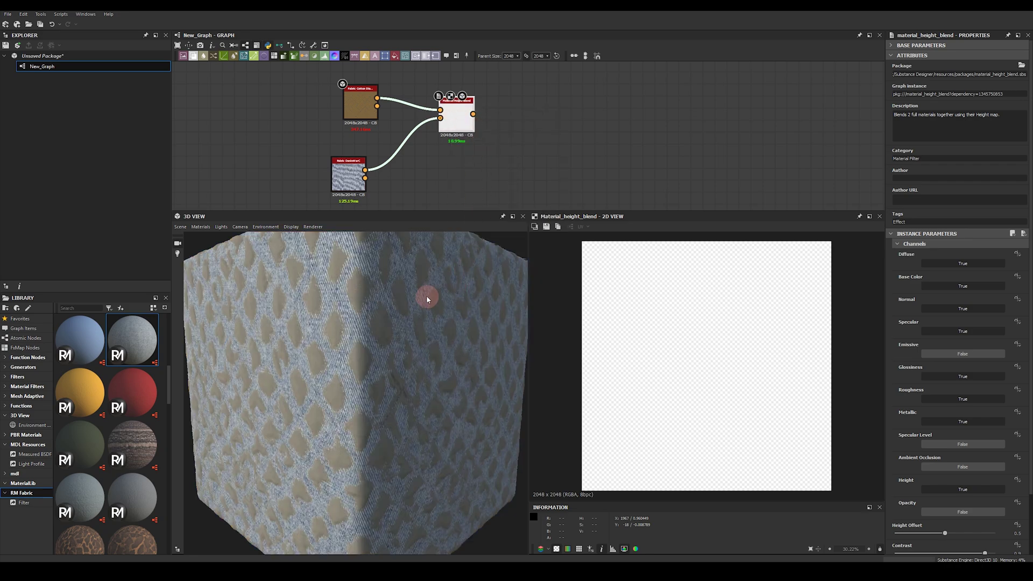
mouse_move(392, 338)
left_mouse_down()
mouse_move(373, 346)
mouse_move(376, 357)
mouse_move(365, 350)
mouse_move(387, 334)
left_mouse_up()
left_click(472, 158)
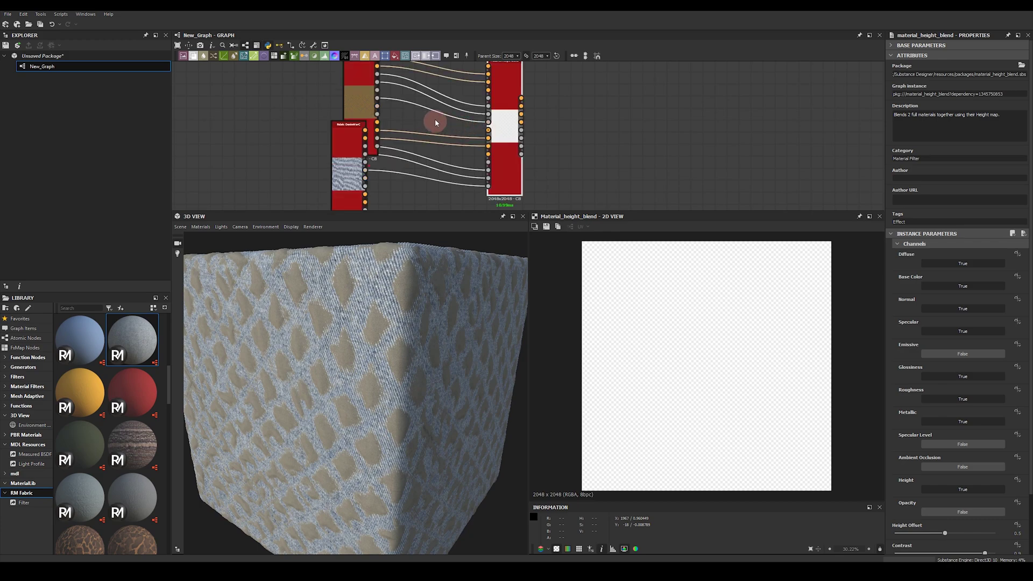
scroll(391, 108, "up", 2)
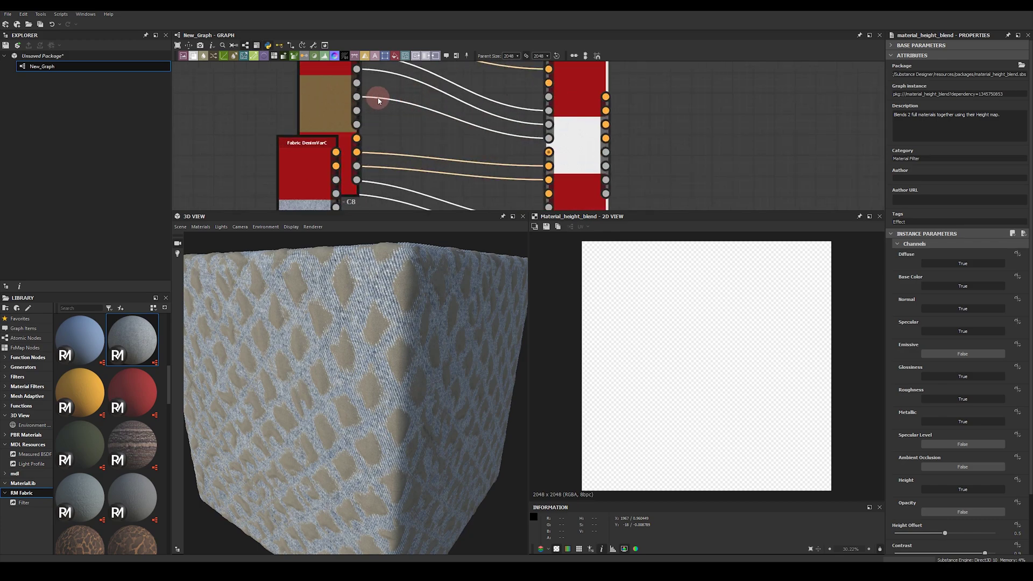
Insert an Invert Grayscale node on the cotton's height wire
key("space")
type("inver")
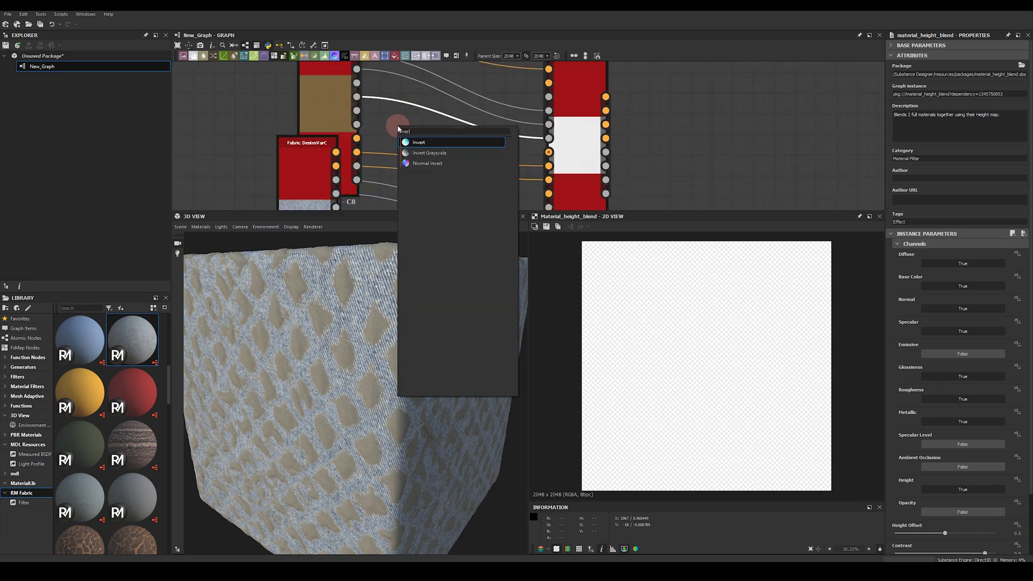
left_click(444, 153)
left_click_drag(362, 280, 411, 312)
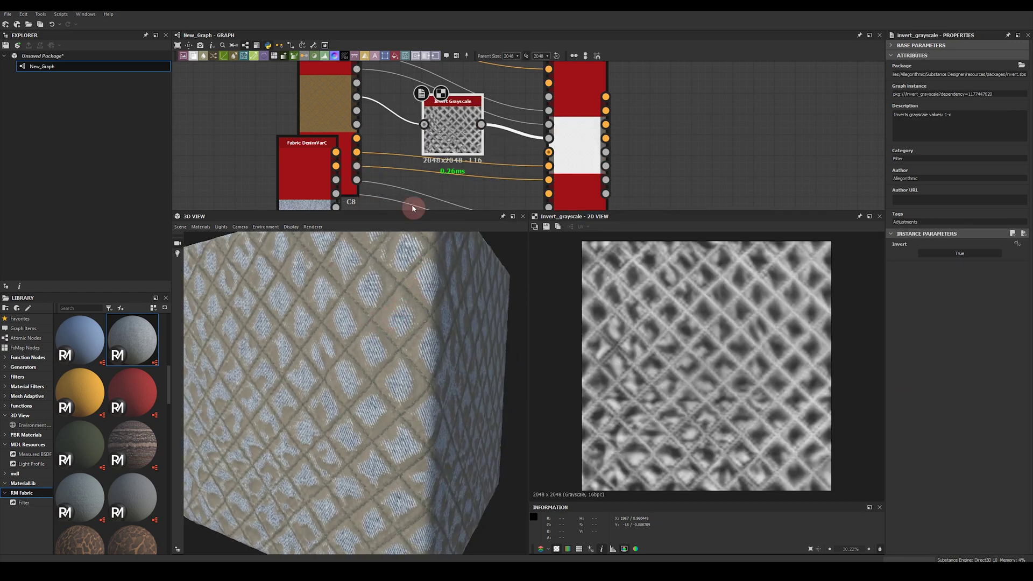
Set the height blend's Contrast to 0.75 and Albedo Matching to 0.69
left_click(570, 153)
scroll(942, 393, "down", 2)
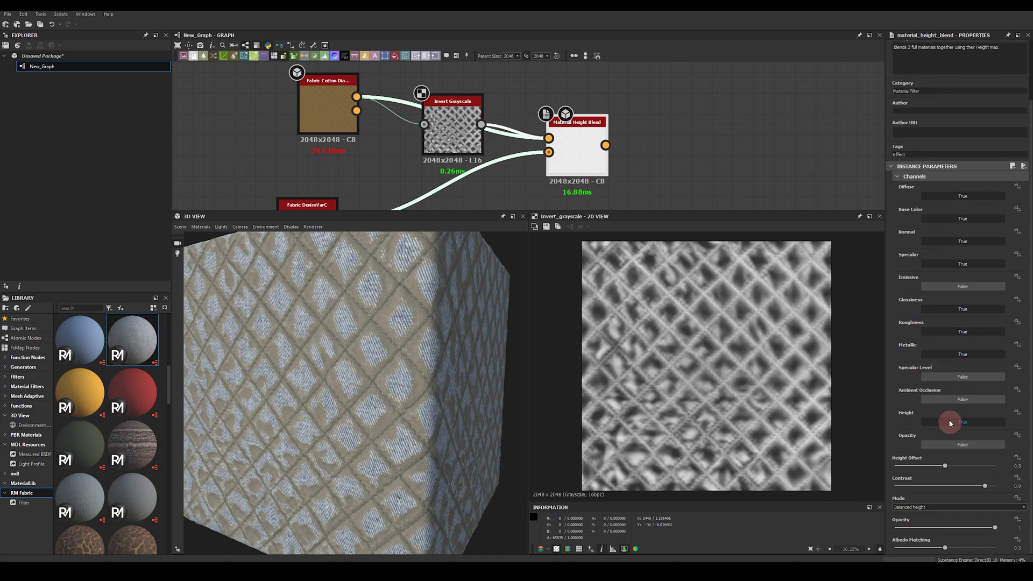
left_click_drag(957, 478, 925, 468)
left_click(962, 549)
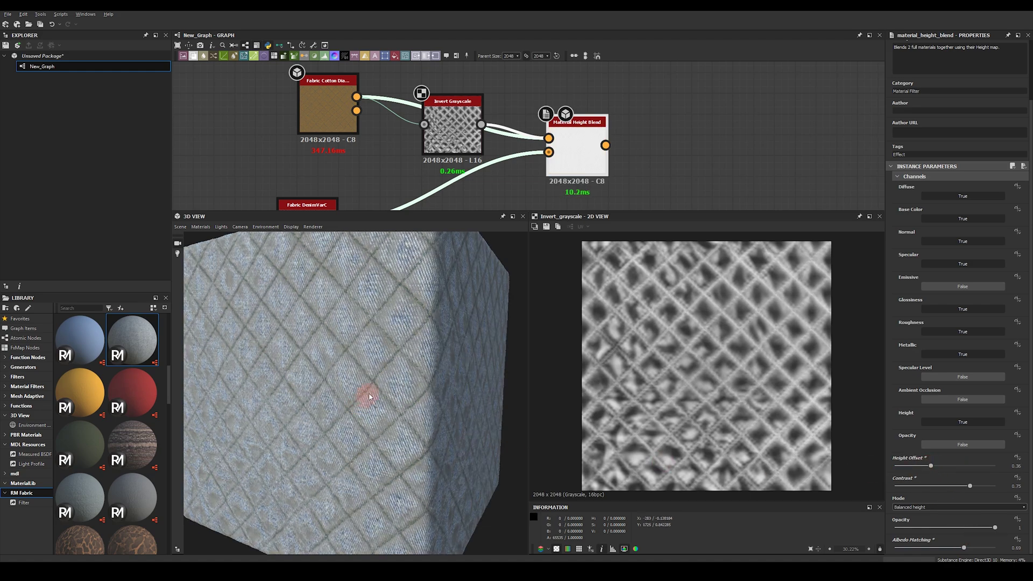
left_click_drag(364, 396, 350, 347)
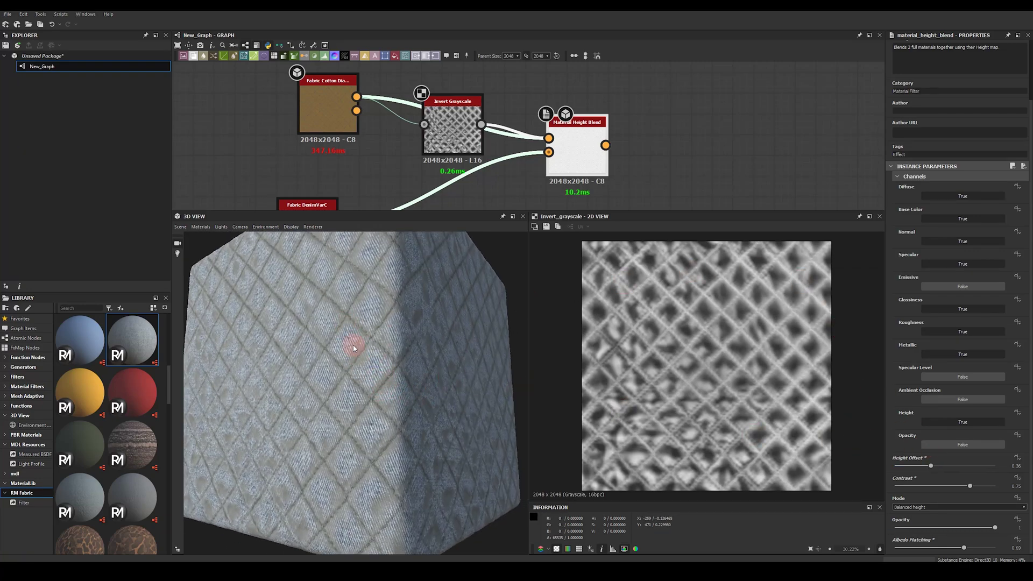
middle_click_drag(353, 209, 369, 166)
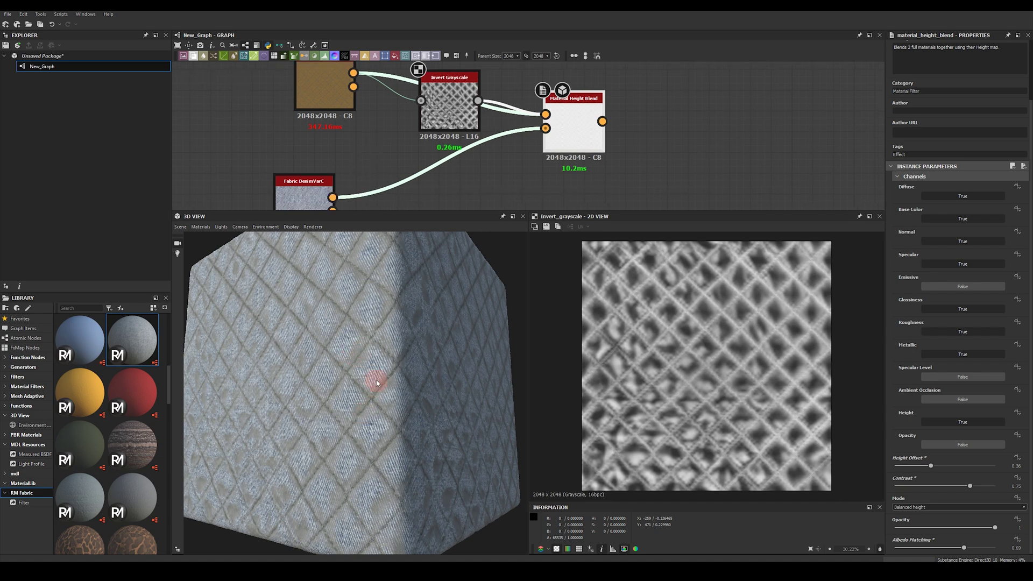
left_click(305, 196)
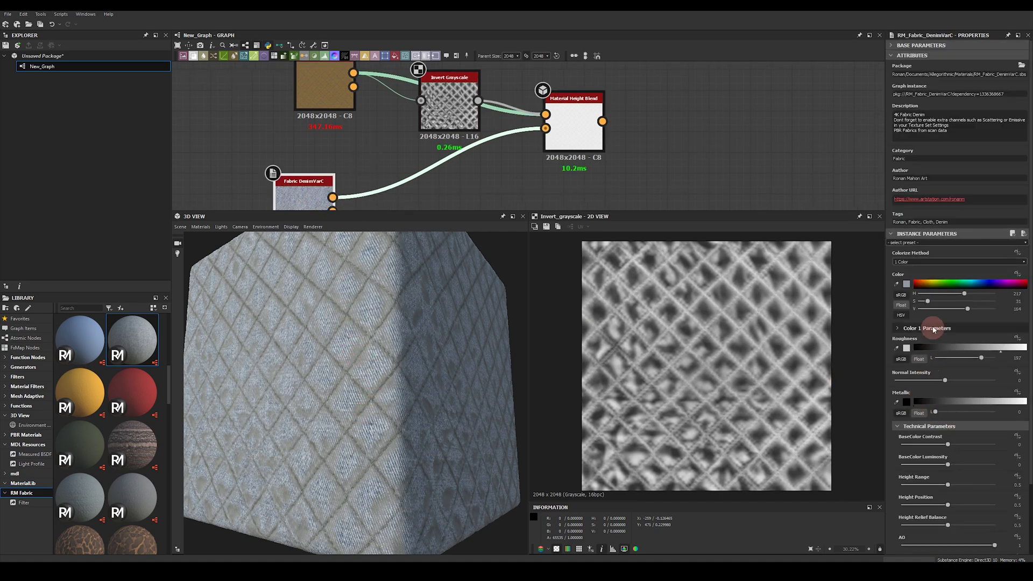
Change the denim's Color to a pale beige in the Color Editor
left_click(926, 285)
left_click(908, 285)
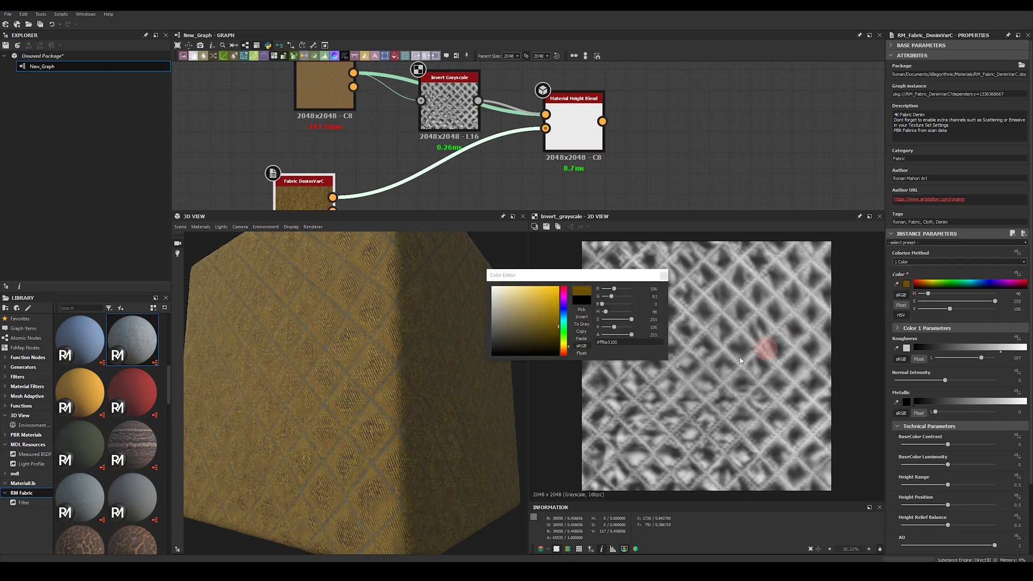
left_click(506, 320)
left_click_drag(509, 316, 509, 325)
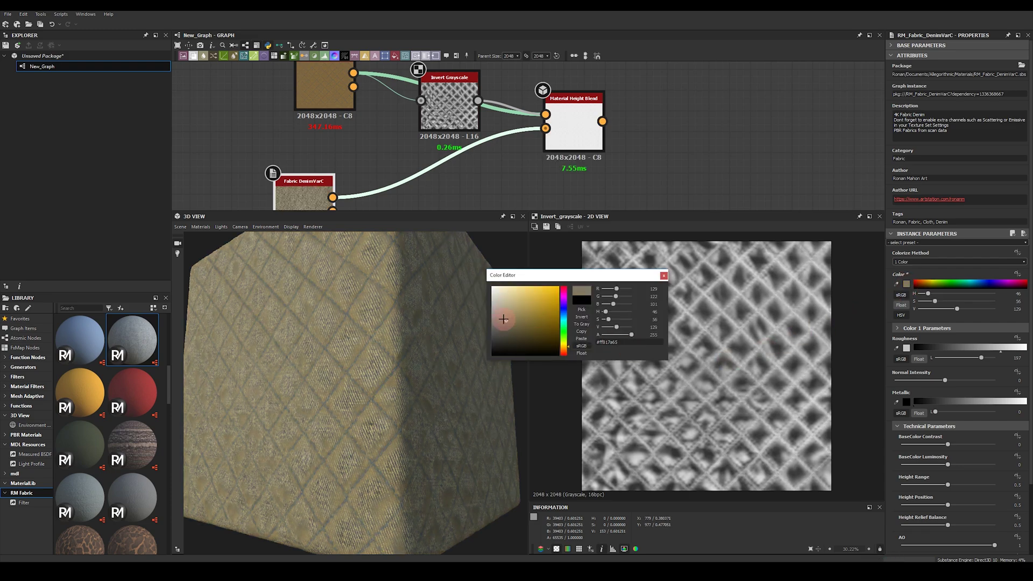
left_click(663, 275)
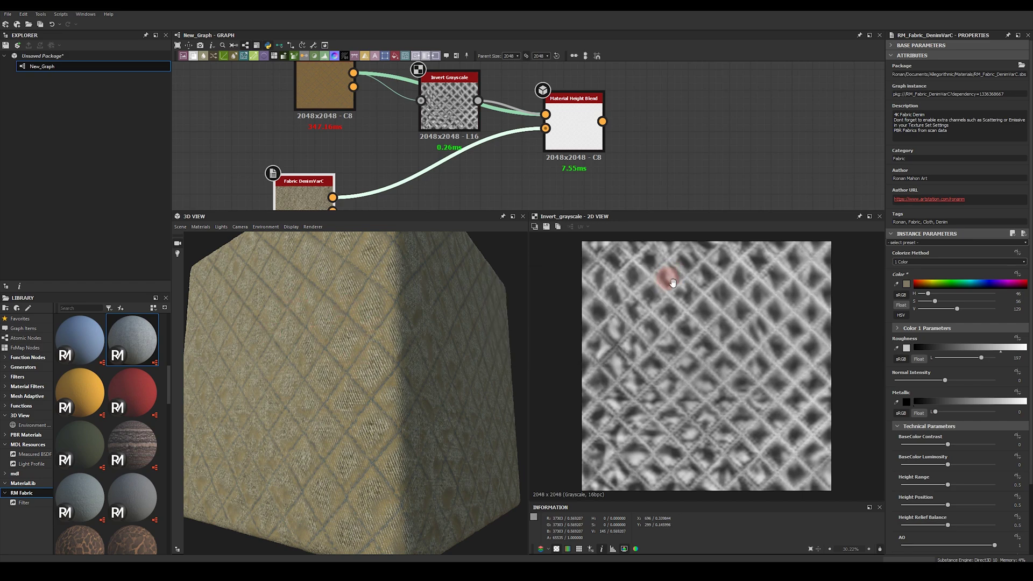
Tune the height blend, finishing at Height Offset 0.37 and Contrast 0.31
left_click(574, 129)
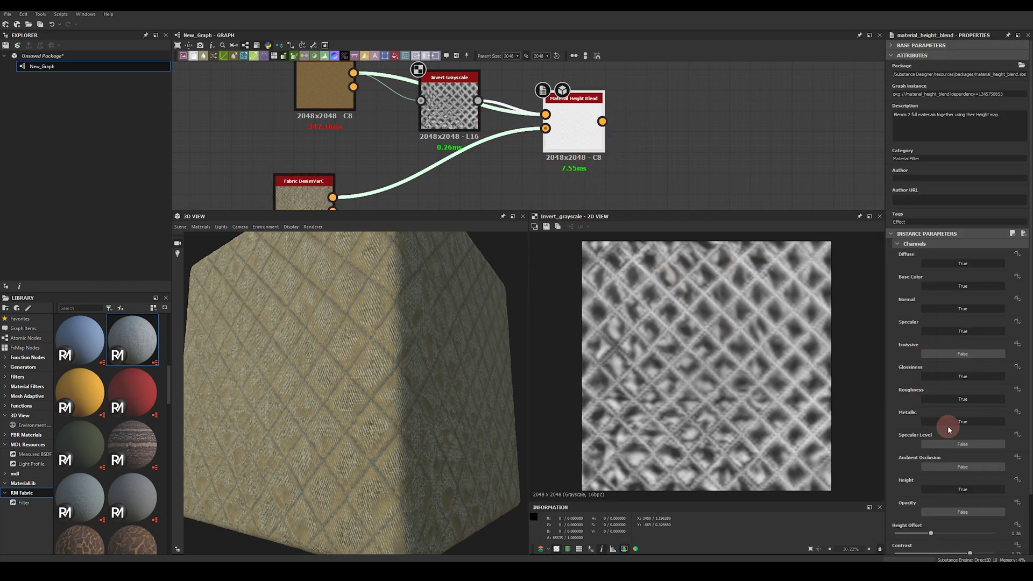
left_click(913, 466)
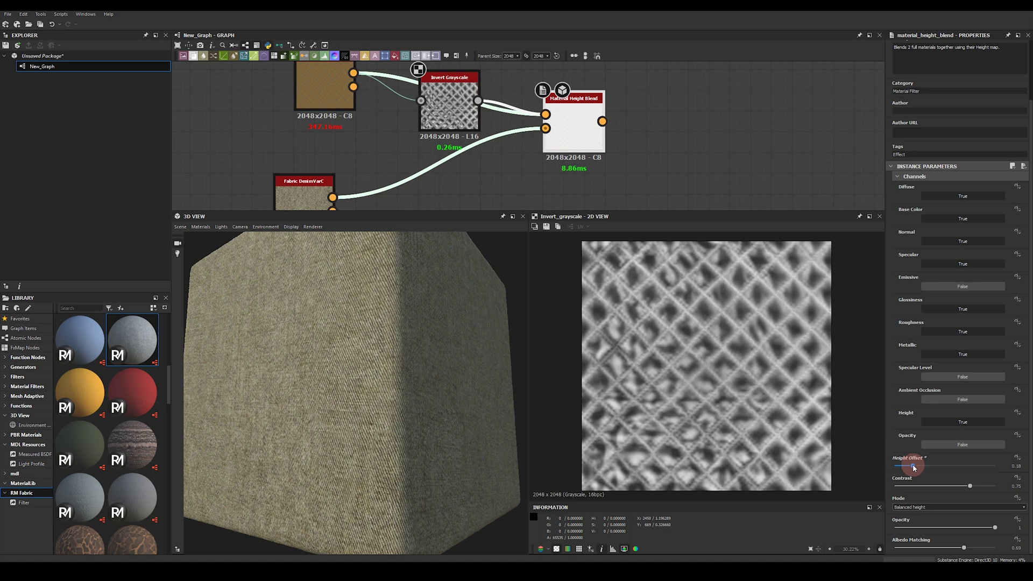
left_click_drag(950, 470, 968, 468)
left_click(949, 466)
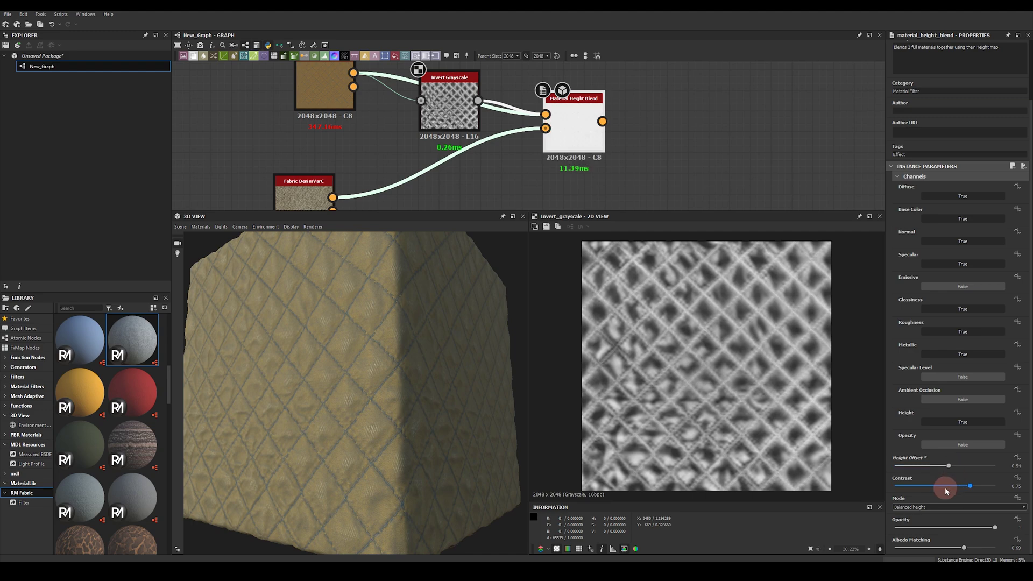
left_click(913, 485)
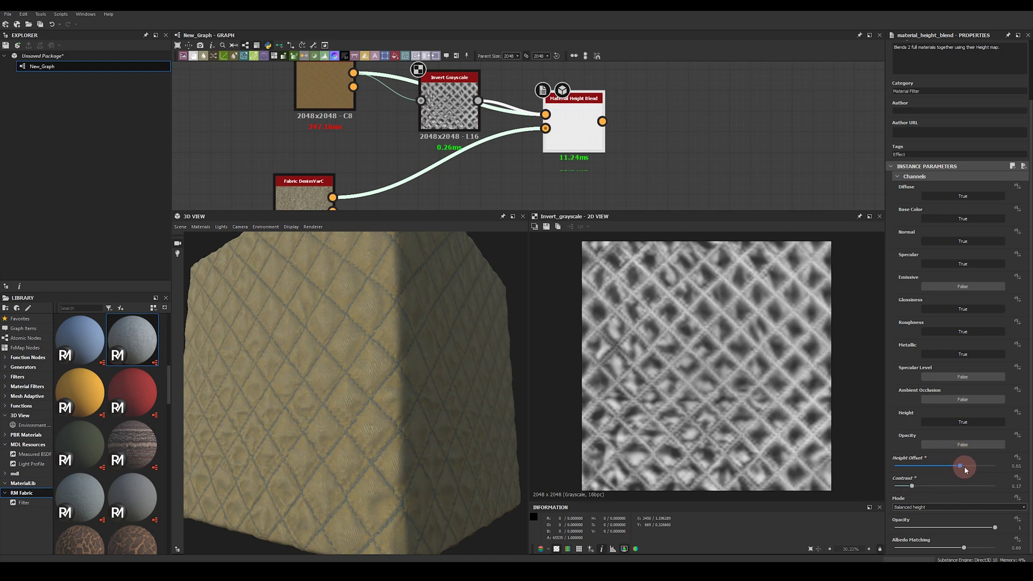
left_click_drag(967, 469, 921, 470)
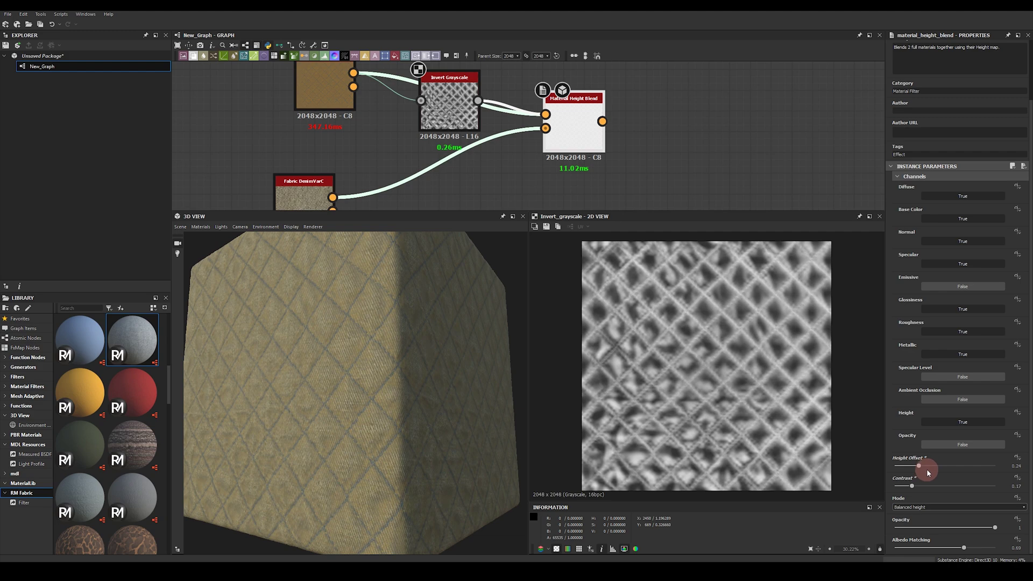
left_click(931, 467)
left_click(924, 486)
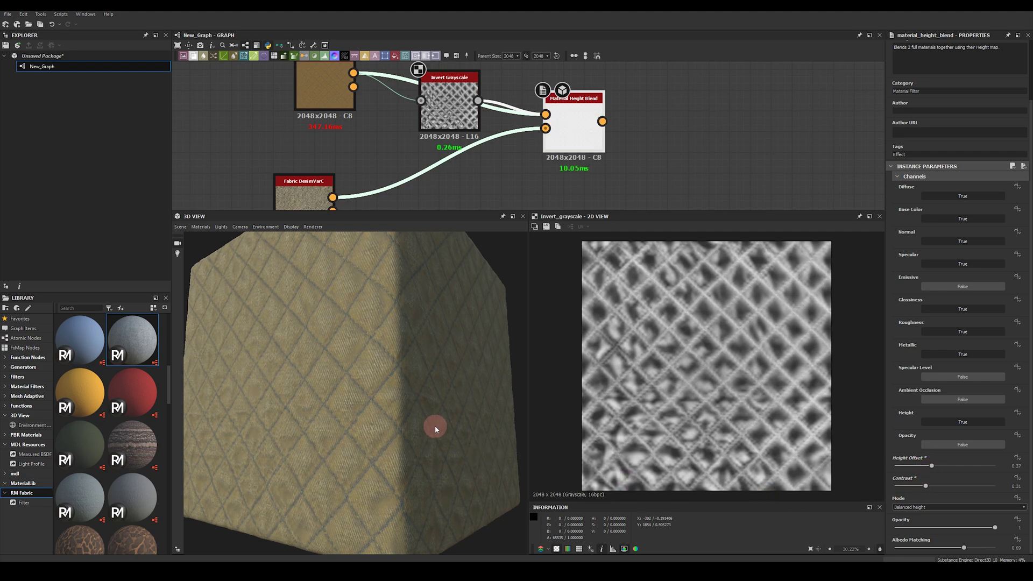
left_click_drag(431, 424, 379, 356)
Adjust the cotton fabric's Height Relief Balance, ending at 0.57
left_click(327, 101)
scroll(992, 468, "down", 5)
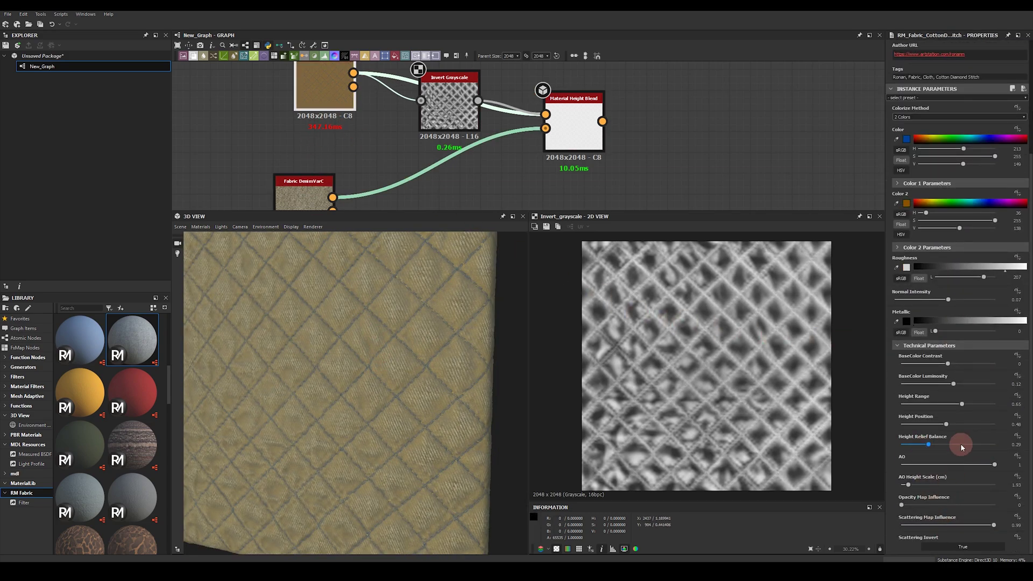
left_click(979, 446)
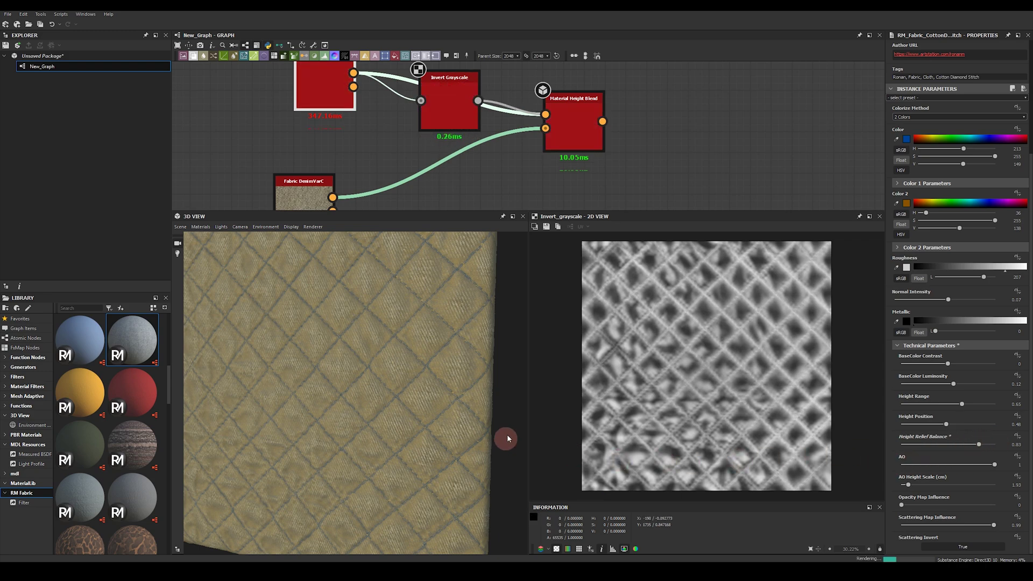
scroll(403, 393, "up", 4)
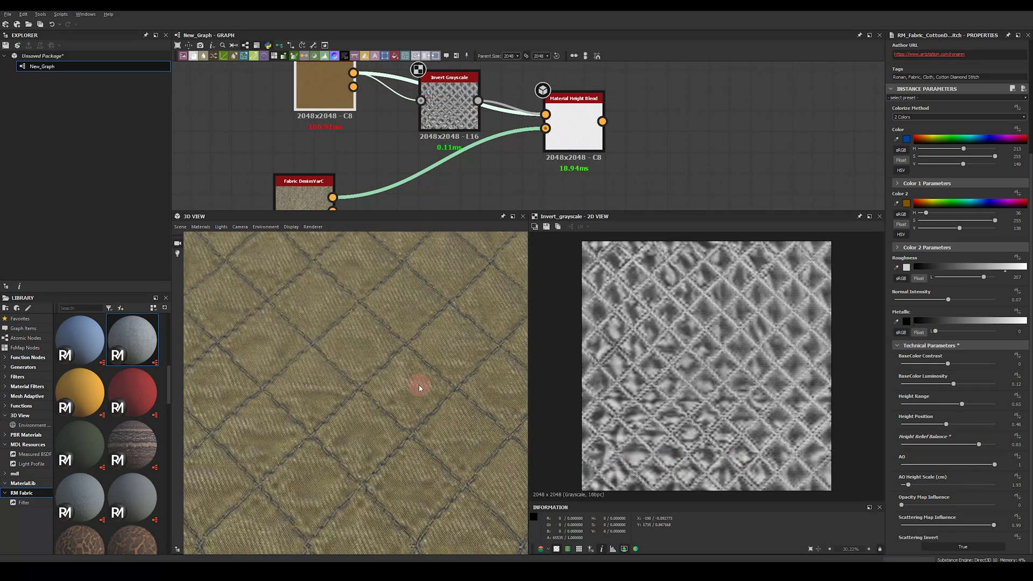
mouse_move(421, 405)
left_mouse_down()
mouse_move(390, 398)
mouse_move(410, 378)
left_mouse_up()
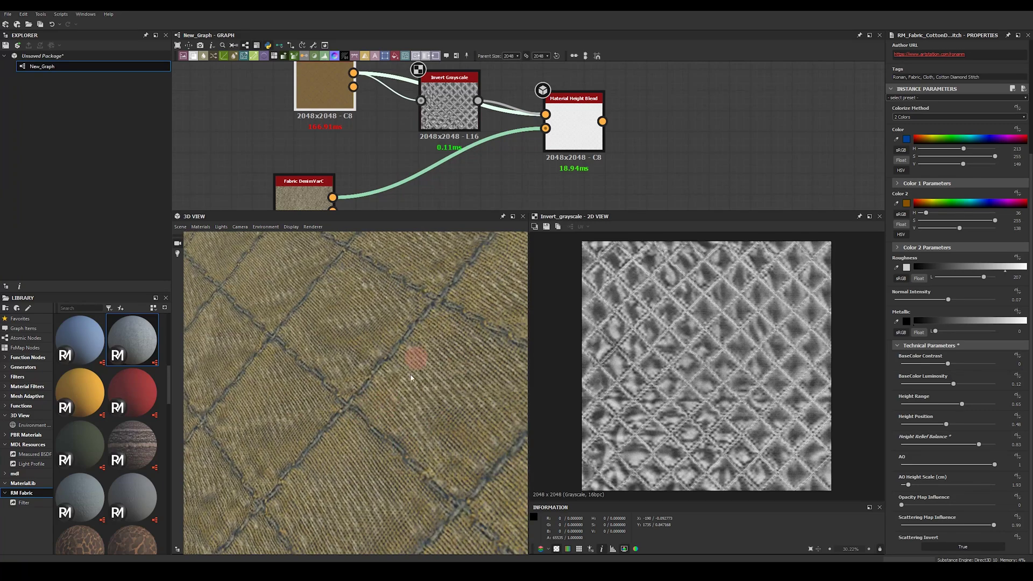
left_click(954, 446)
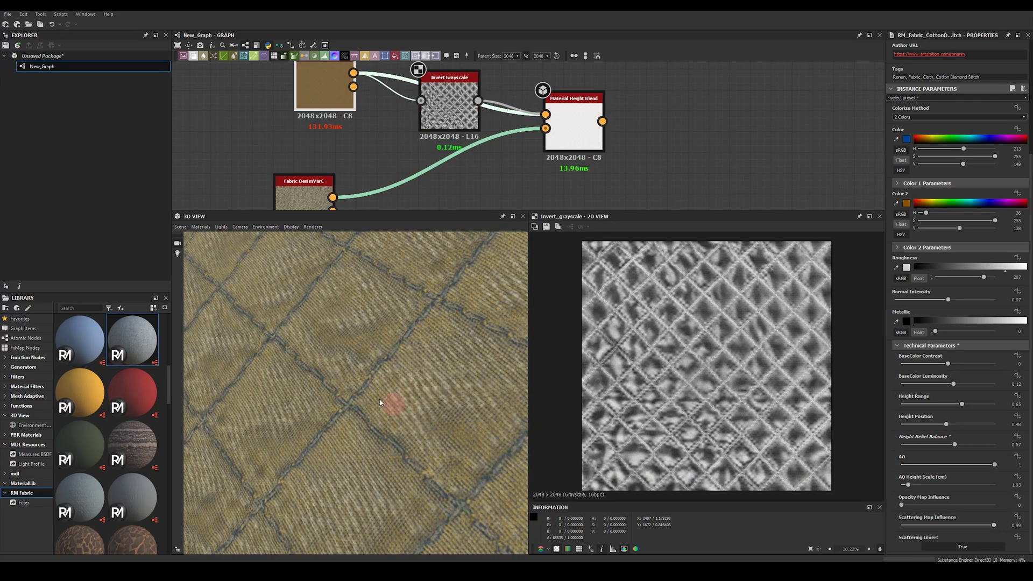
Zoom out and orbit the 3D view to inspect the quilted cube from several angles
mouse_move(393, 428)
right_mouse_down()
mouse_move(390, 342)
mouse_move(372, 377)
right_mouse_up()
mouse_move(372, 376)
left_mouse_down()
mouse_move(271, 471)
mouse_move(242, 451)
left_mouse_up()
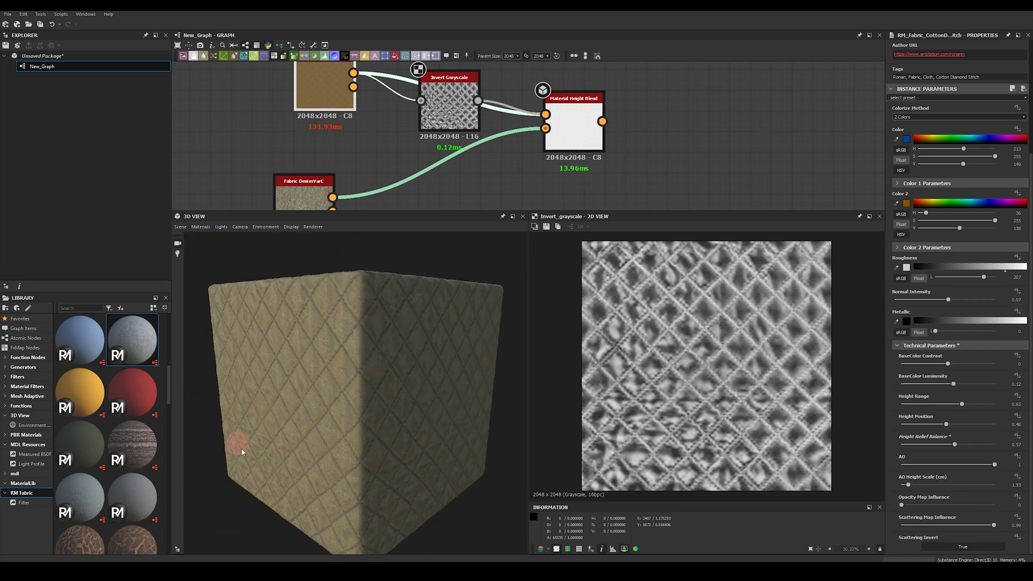
left_click_drag(377, 392, 369, 394)
left_click_drag(364, 347, 410, 380)
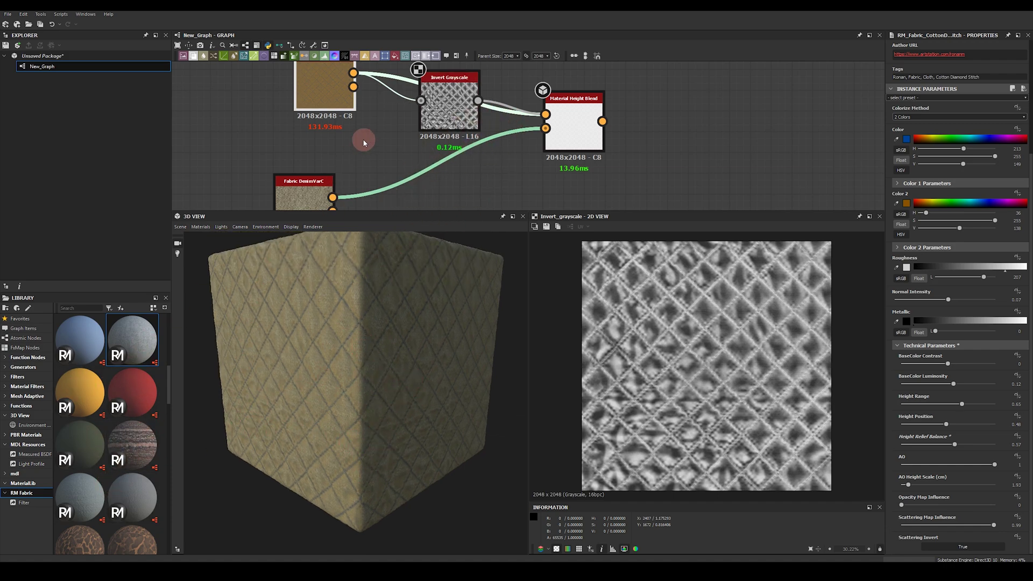
mouse_move(420, 146)
middle_mouse_down()
mouse_move(420, 179)
mouse_move(426, 126)
middle_mouse_up()
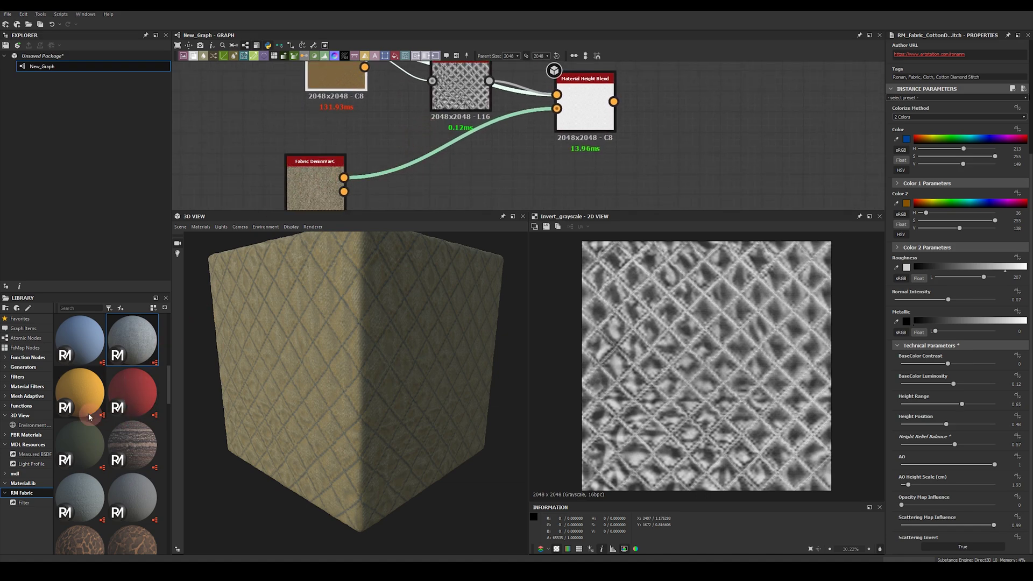
Add the orange LeatherSynth fabric from the Library as the blend's second material
scroll(134, 443, "down", 3)
scroll(143, 453, "down", 2)
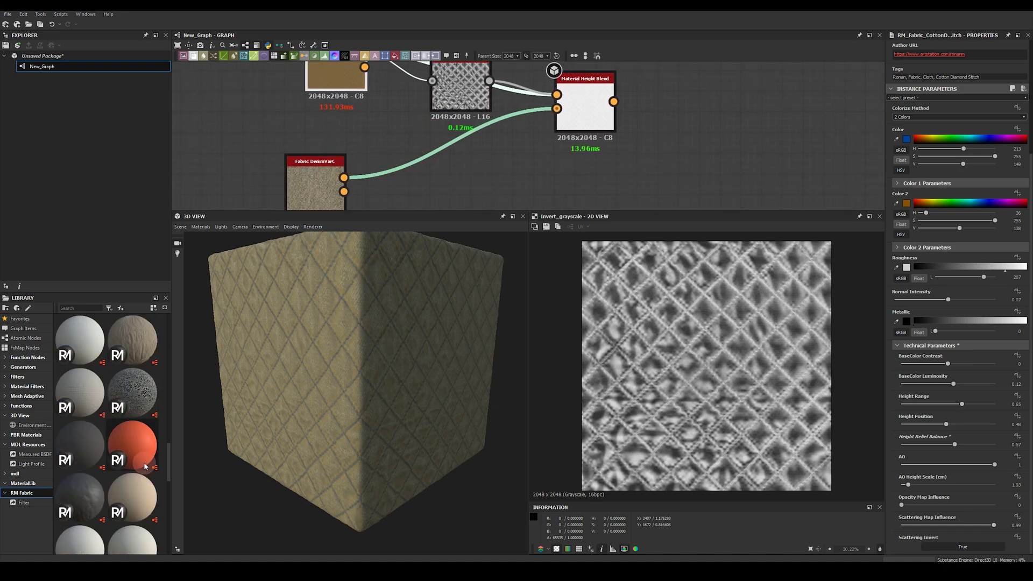
left_click_drag(135, 450, 557, 108)
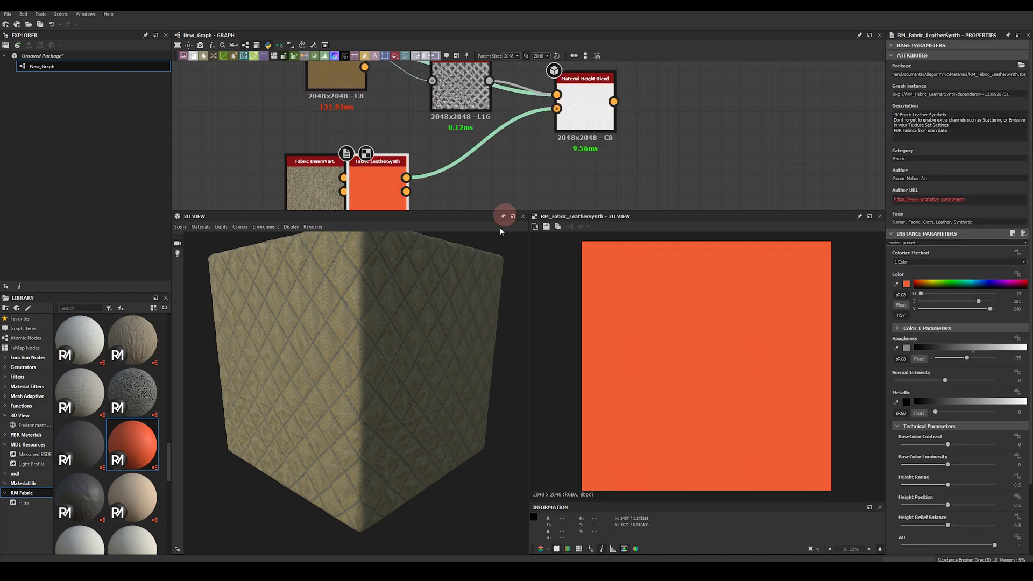
scroll(415, 249, "up", 3)
left_click(586, 101)
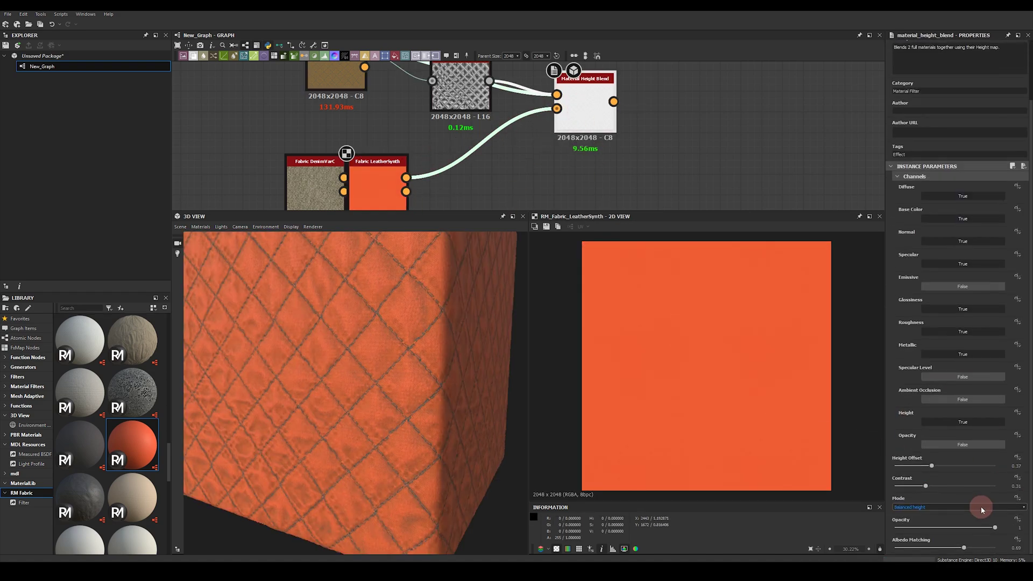
Raise the blend Contrast to 0.88 and check the leather-covered cube
scroll(980, 502, "down", 2)
left_click_drag(955, 487, 982, 487)
left_click_drag(395, 373, 428, 398)
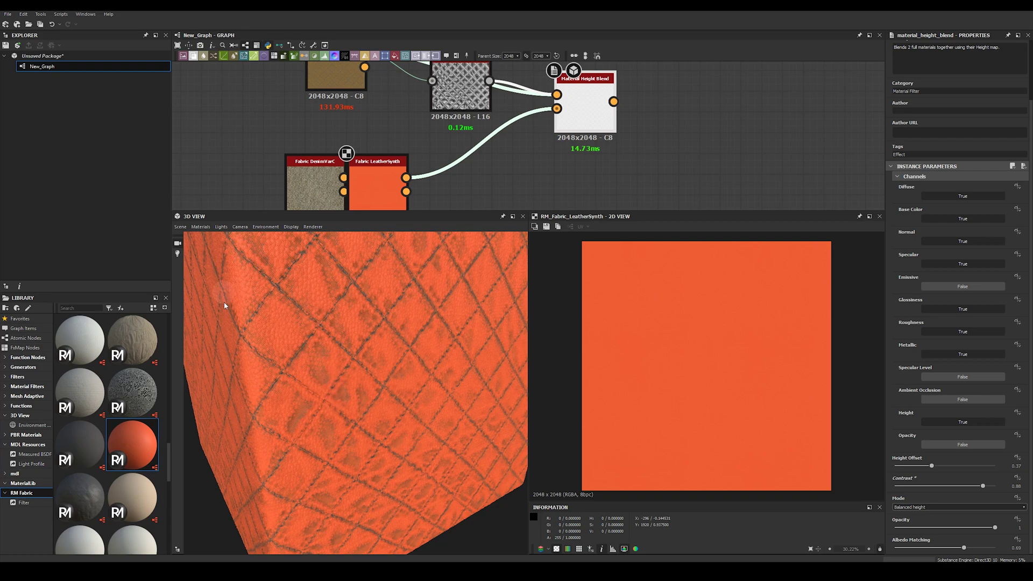
left_click_drag(224, 306, 513, 140)
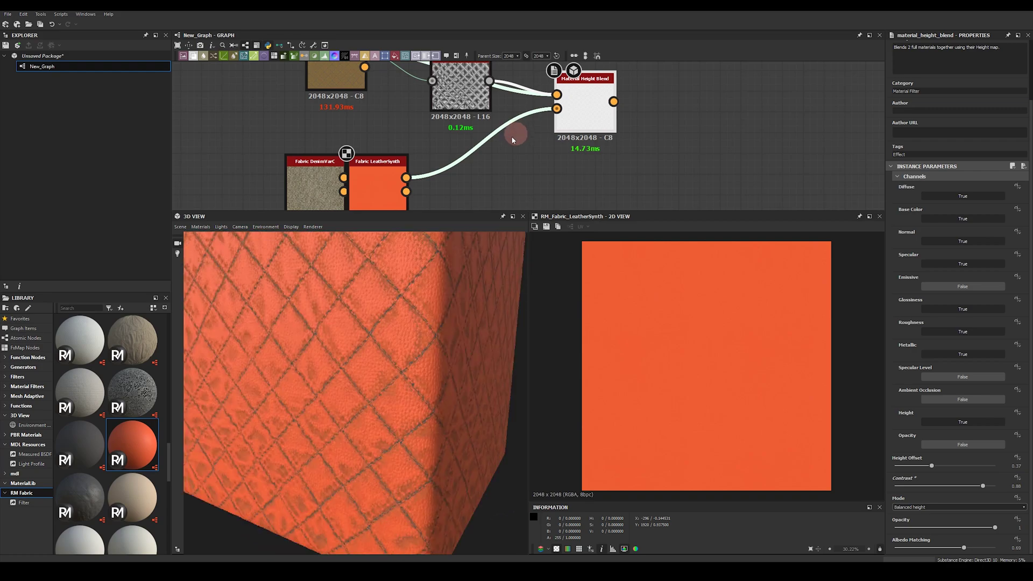
Add the dark LeatherSynthDiamond fabric from the Library to the graph
left_click(86, 494)
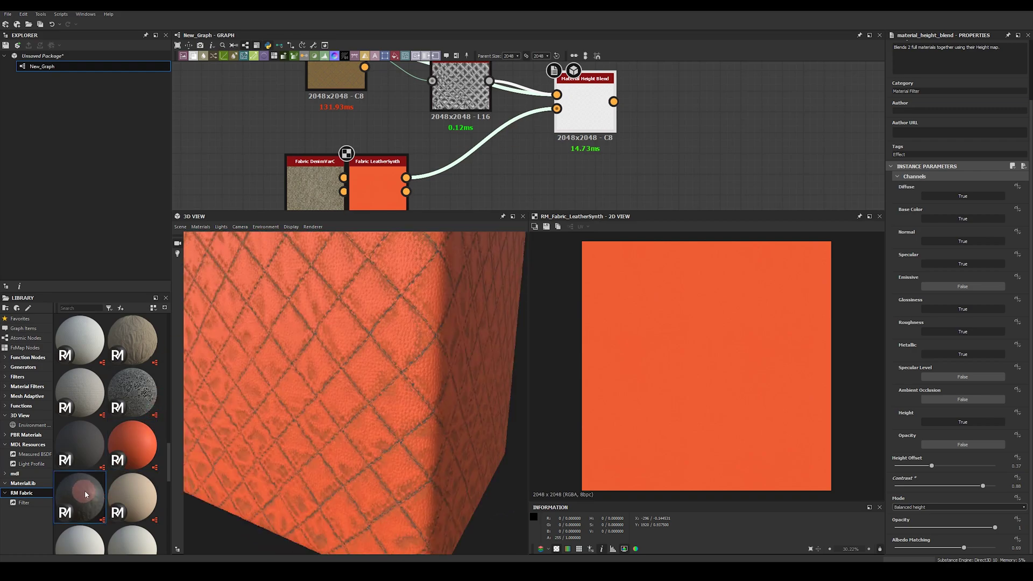
left_click_drag(85, 494, 556, 109)
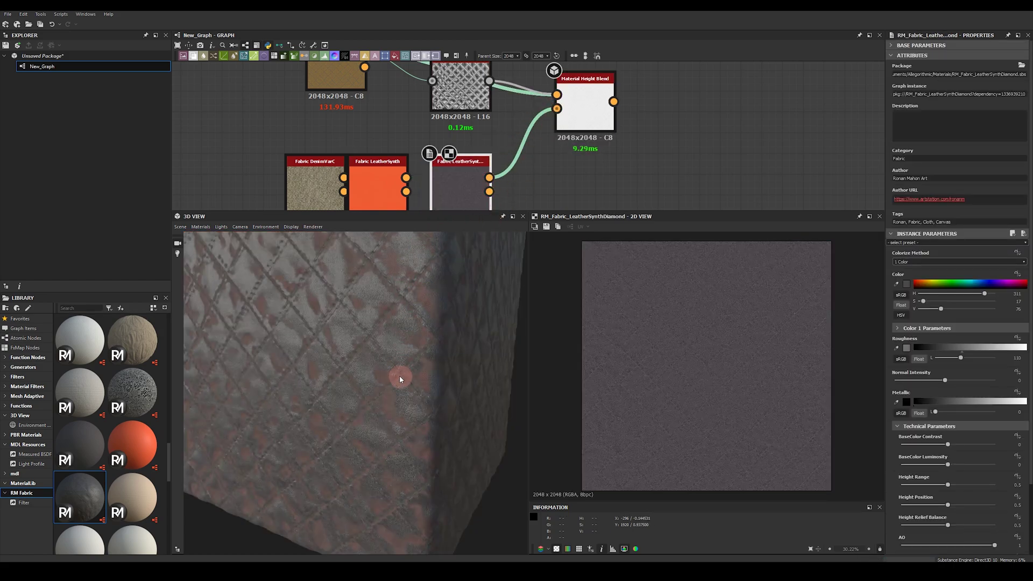
mouse_move(400, 379)
left_mouse_down()
mouse_move(341, 350)
mouse_move(387, 356)
mouse_move(381, 391)
mouse_move(369, 391)
mouse_move(354, 340)
mouse_move(427, 385)
mouse_move(374, 311)
mouse_move(369, 334)
mouse_move(408, 345)
mouse_move(405, 412)
mouse_move(347, 399)
mouse_move(435, 296)
left_mouse_up()
Set the height blend's Contrast to 0.99 and Height Offset to 0.36
left_click(577, 113)
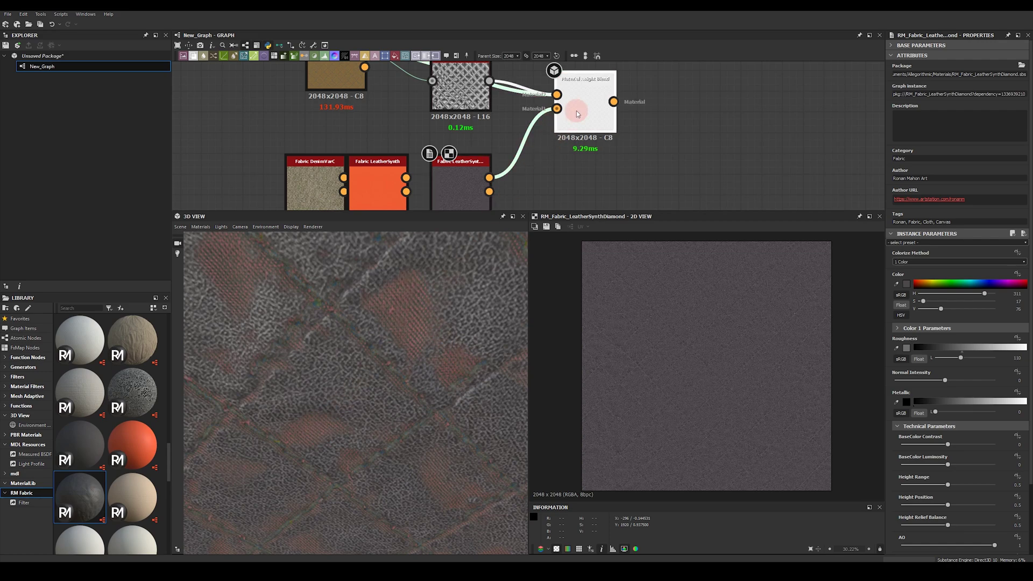
scroll(911, 484, "down", 3)
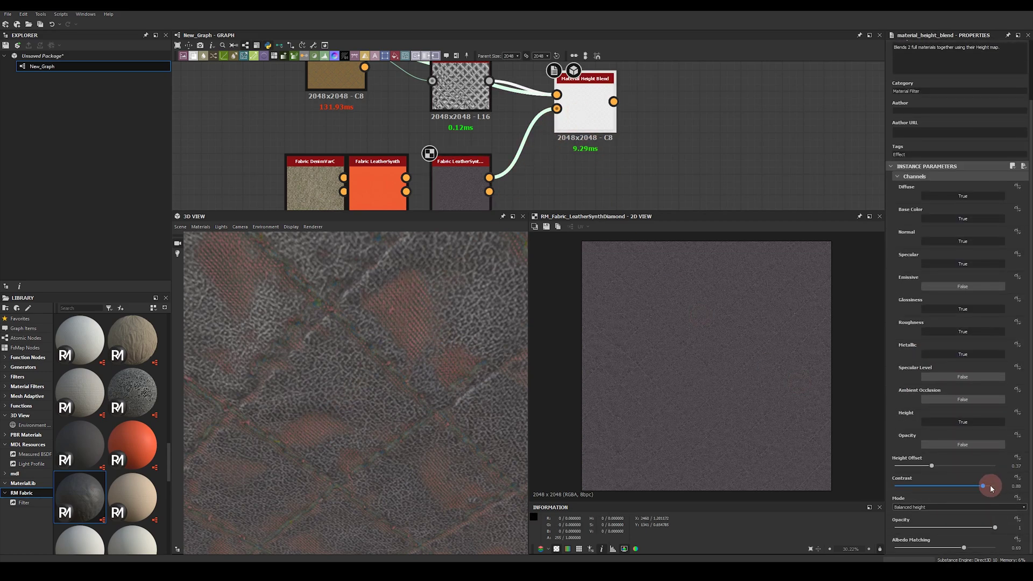
left_click_drag(993, 488, 995, 490)
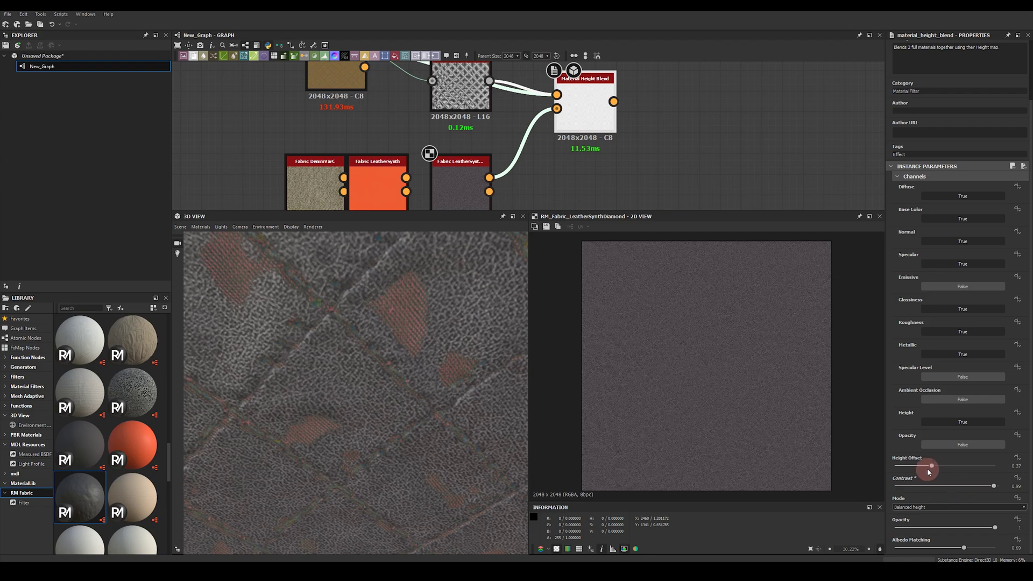
left_click_drag(923, 468, 931, 468)
scroll(383, 400, "down", 6)
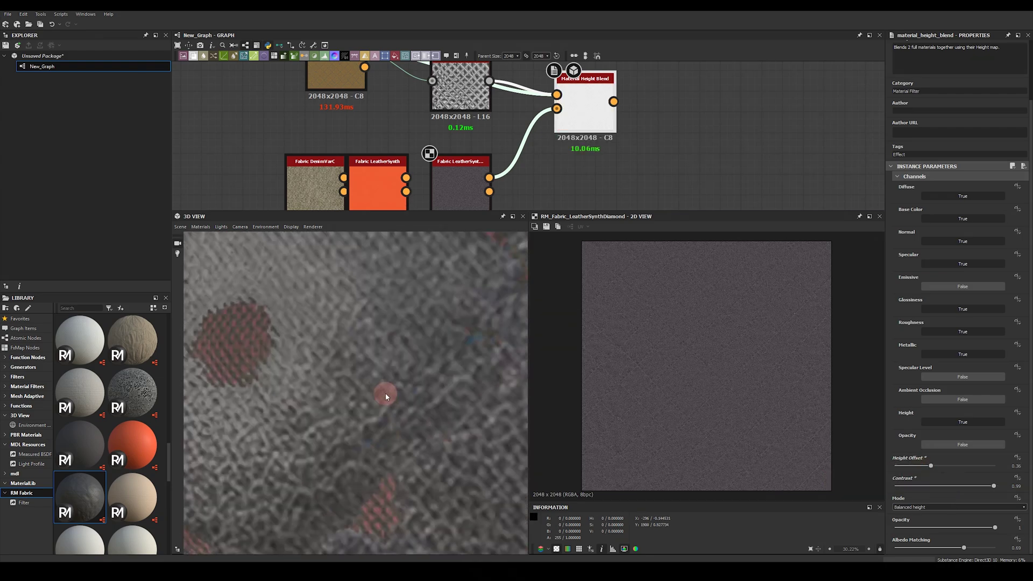
scroll(365, 391, "up", 5)
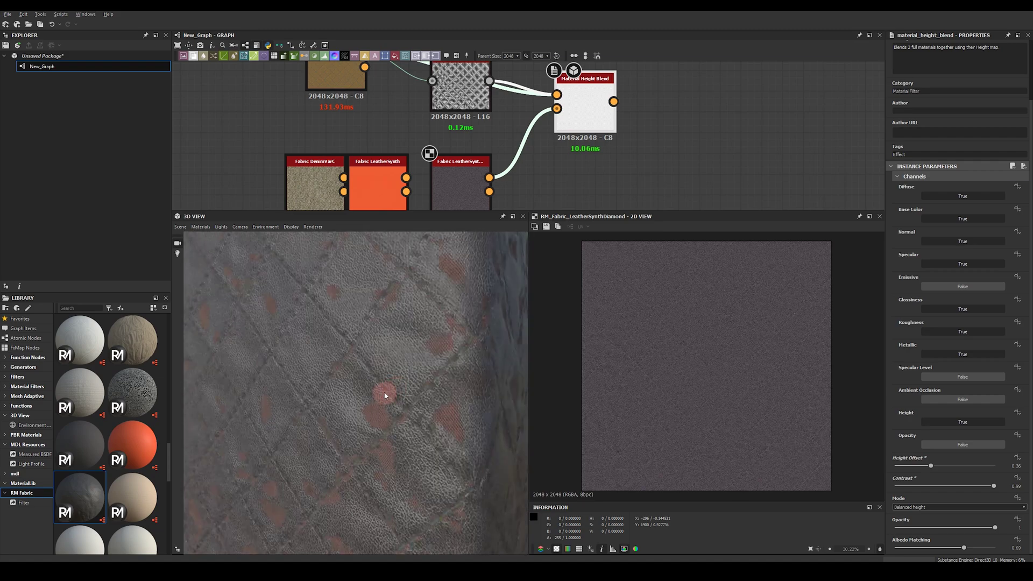
Set the graph output size to 4096 and widen the 3D preview of the cube
left_click(512, 57)
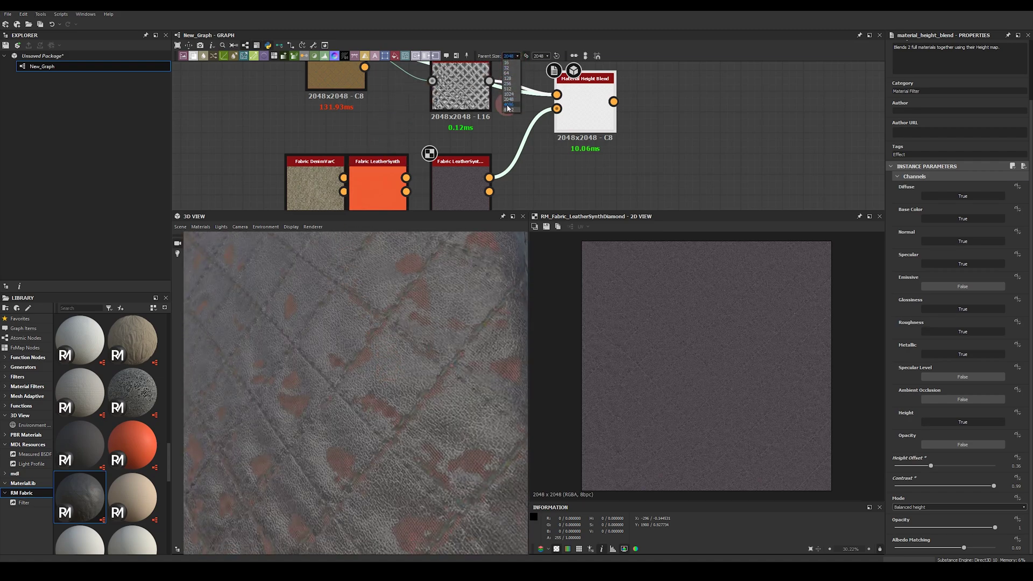
left_click(509, 104)
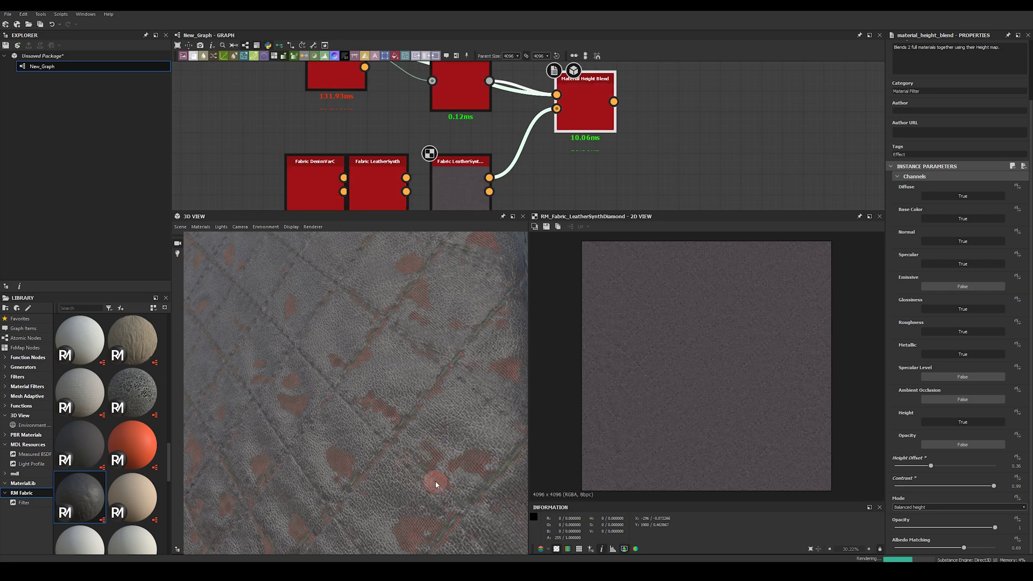
left_click_drag(528, 280, 657, 269)
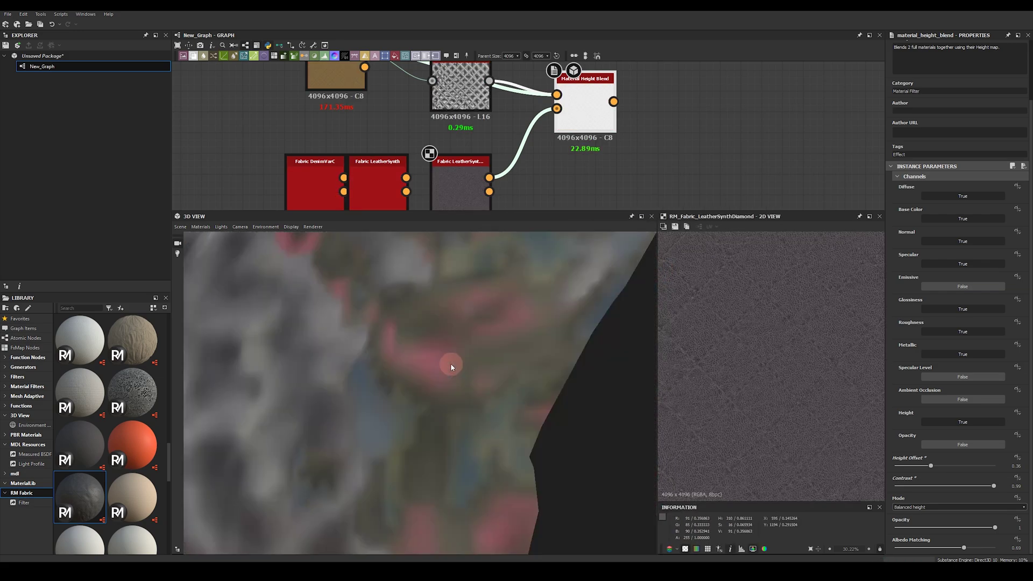
left_click_drag(482, 334, 345, 442)
Set the LeatherSynthDiamond fabric's Color to red and widen the material library
left_click(476, 186)
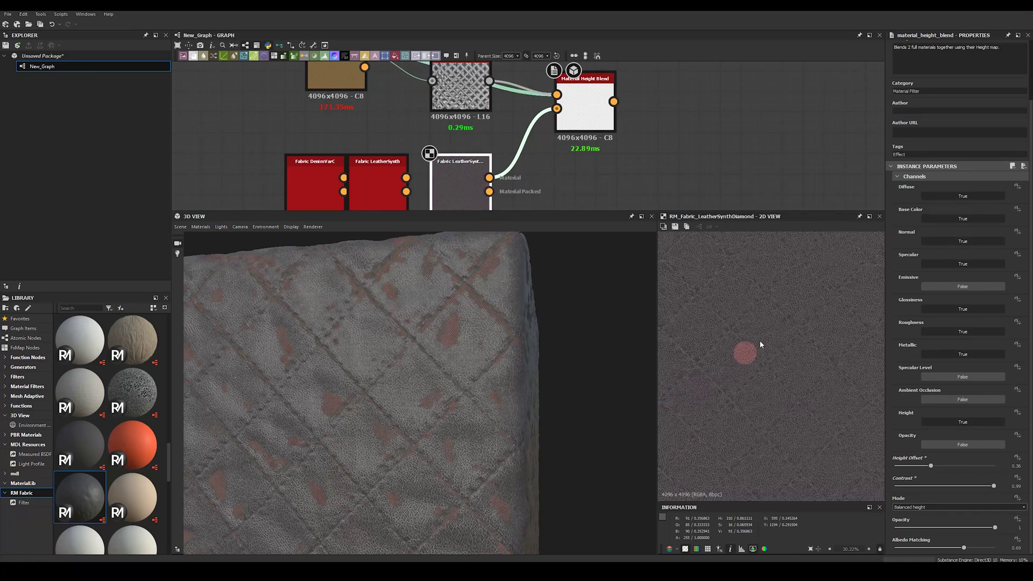
left_click(914, 282)
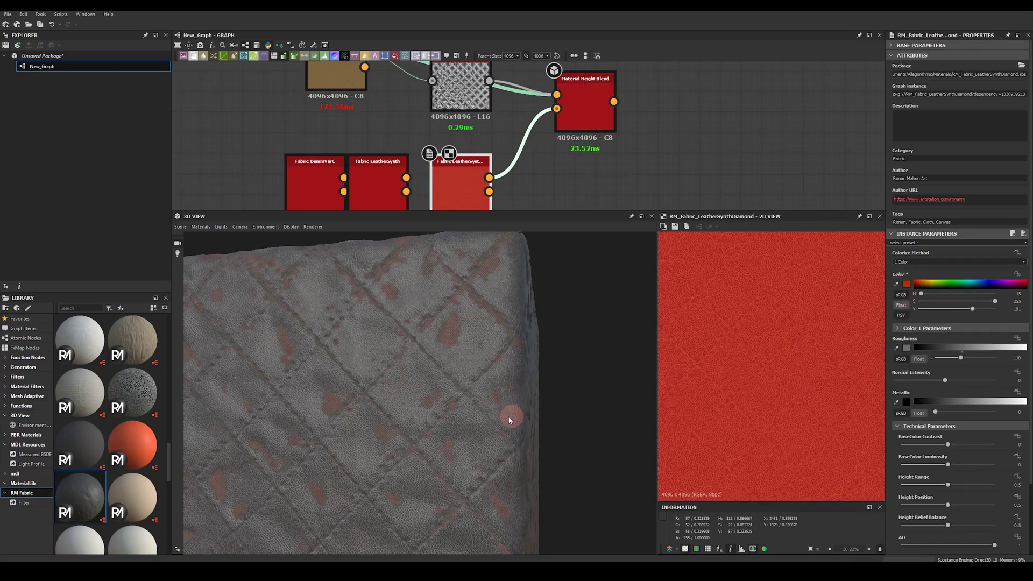
scroll(480, 456, "down", 5)
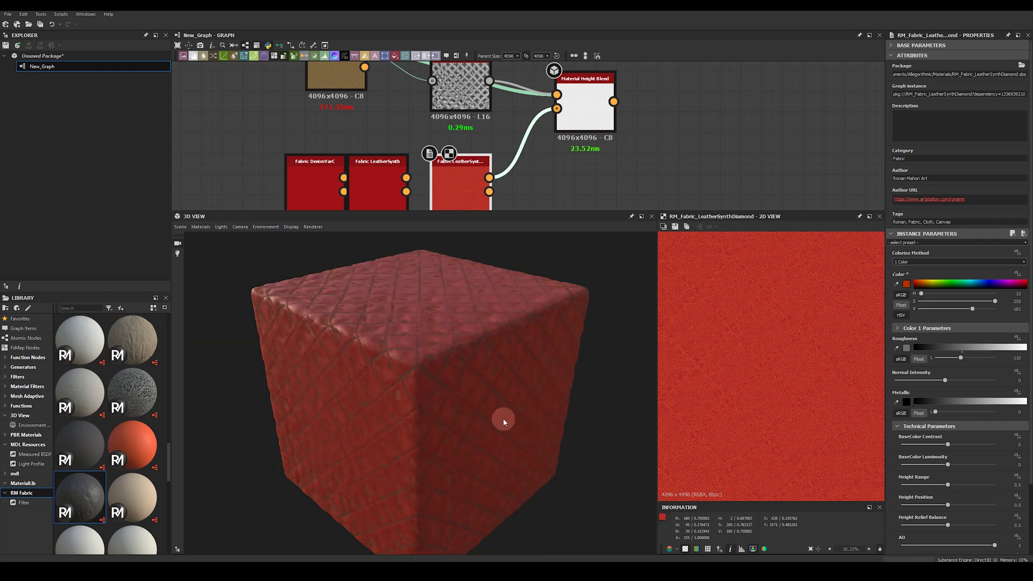
mouse_move(503, 418)
left_mouse_down()
mouse_move(484, 420)
mouse_move(505, 415)
left_mouse_up()
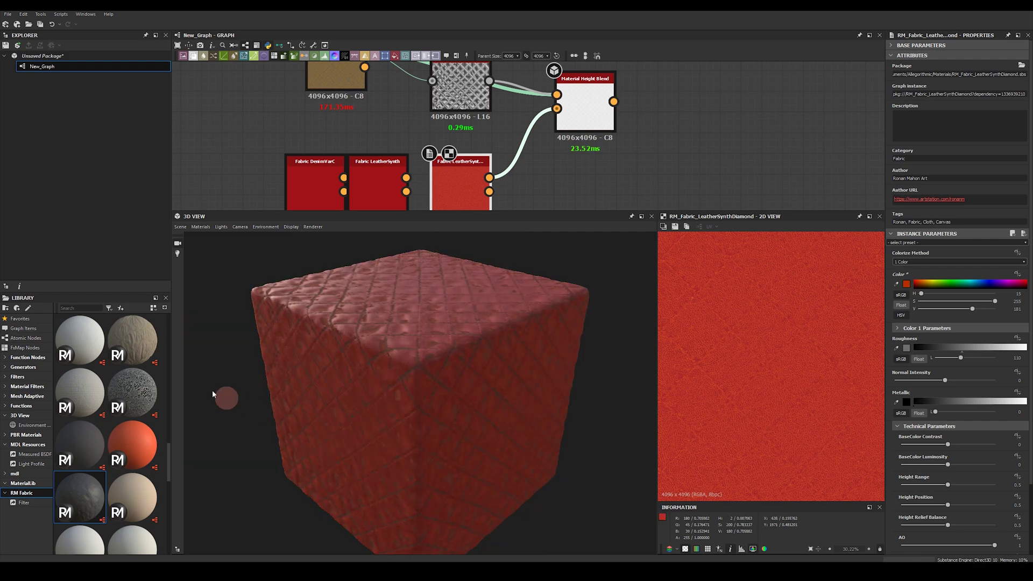
left_click_drag(171, 346, 392, 360)
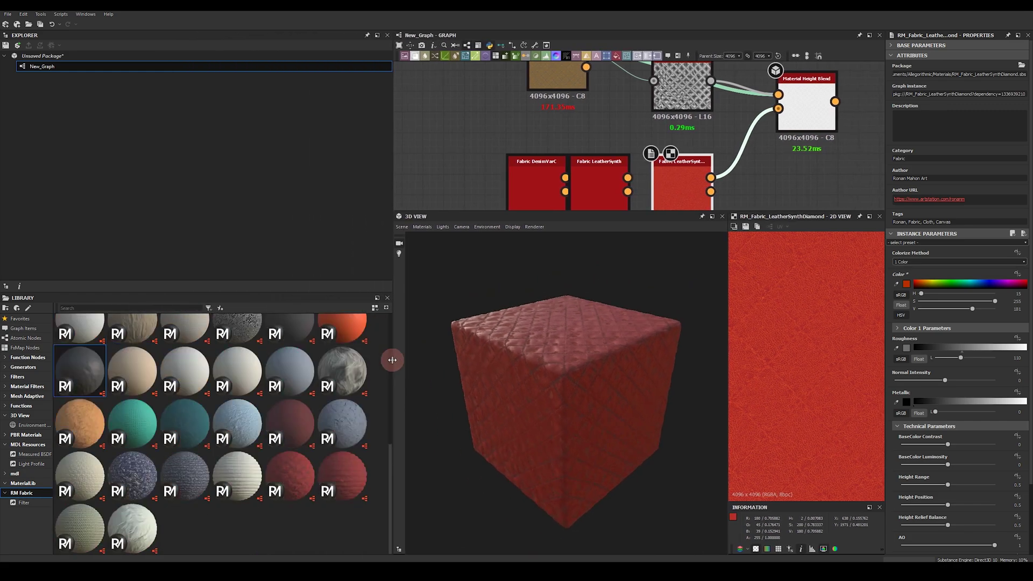
left_click_drag(391, 462, 385, 306)
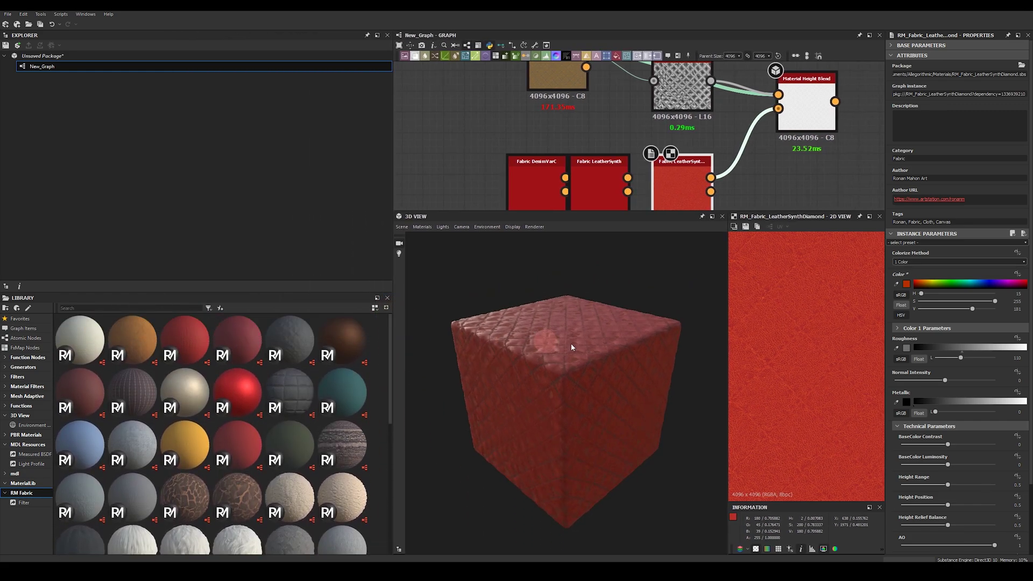